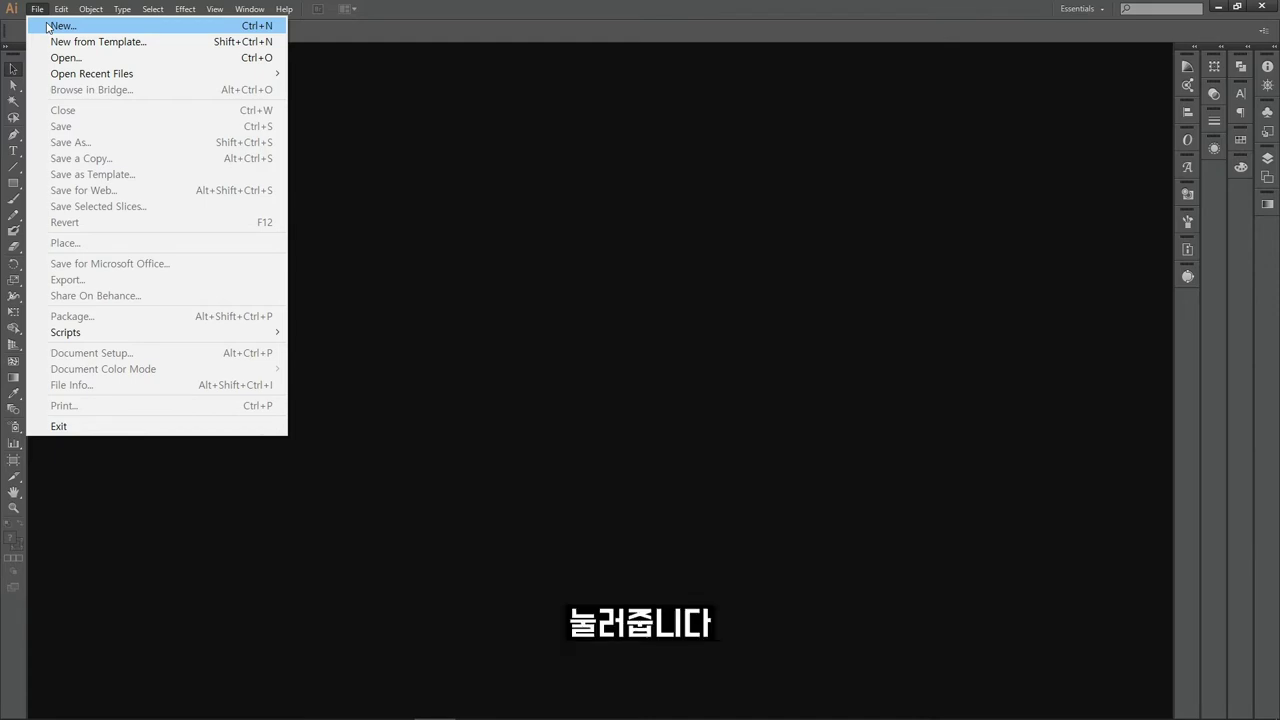
# Start a new document and name it 강좌
pyautogui.click(47, 26)
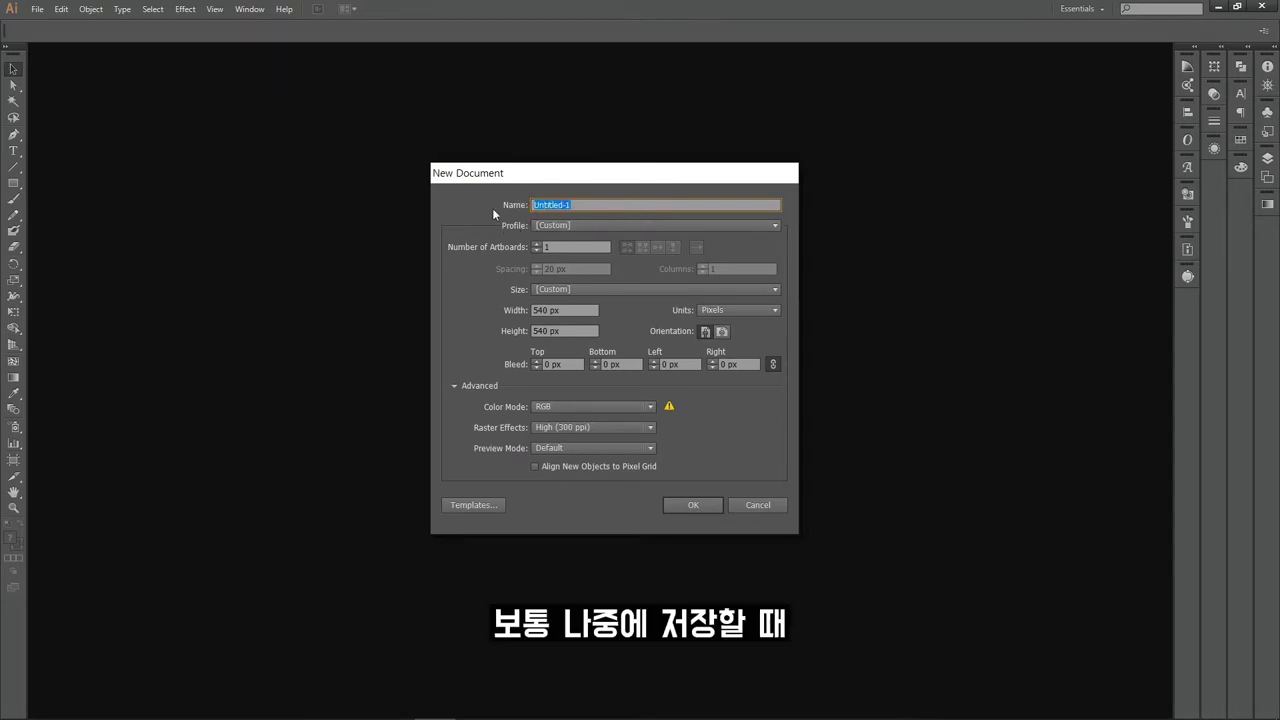
pyautogui.press('BackSpace')
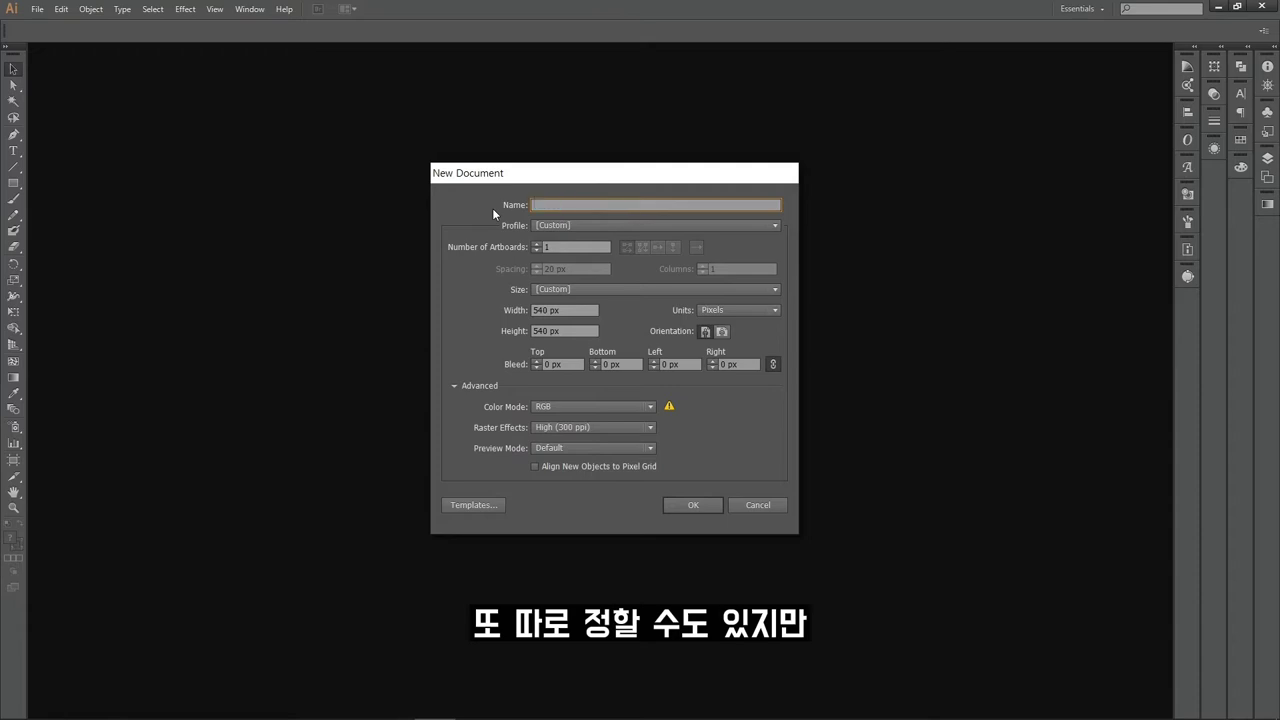
pyautogui.write('강좌')
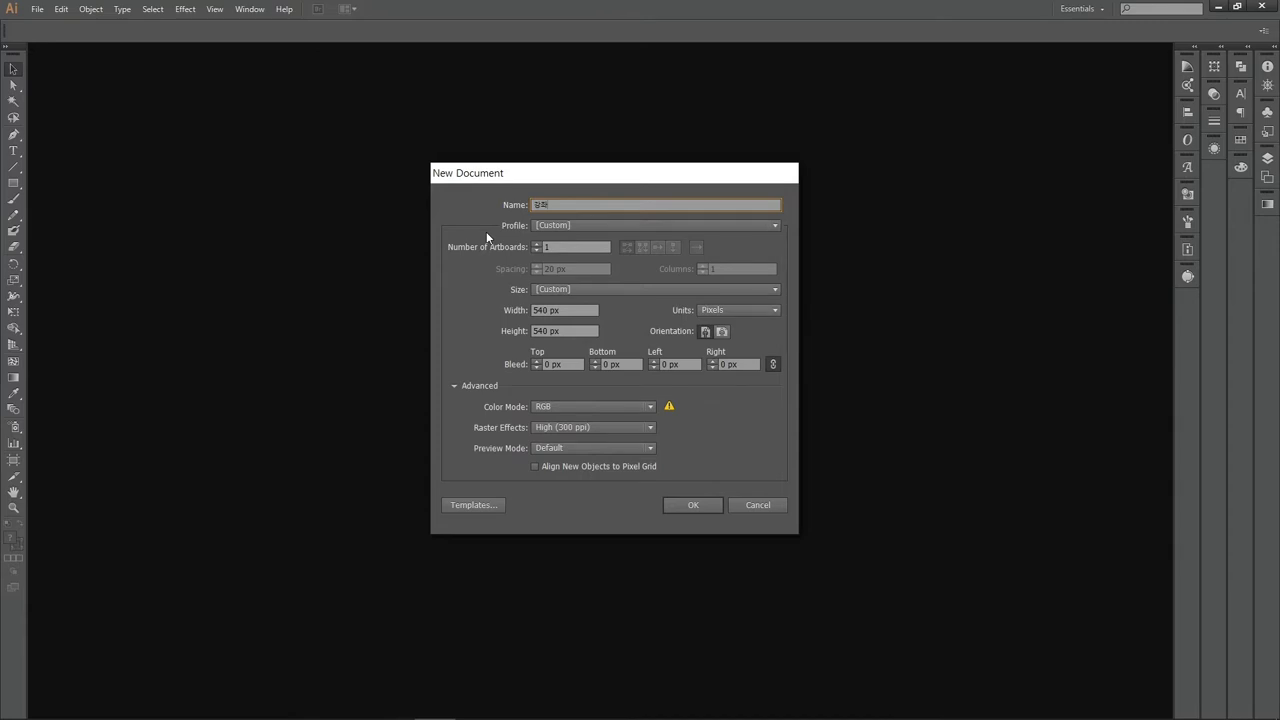
# Try the Print, Web, Devices, and Video and Film document profiles in turn
pyautogui.click(651, 226)
pyautogui.click(626, 252)
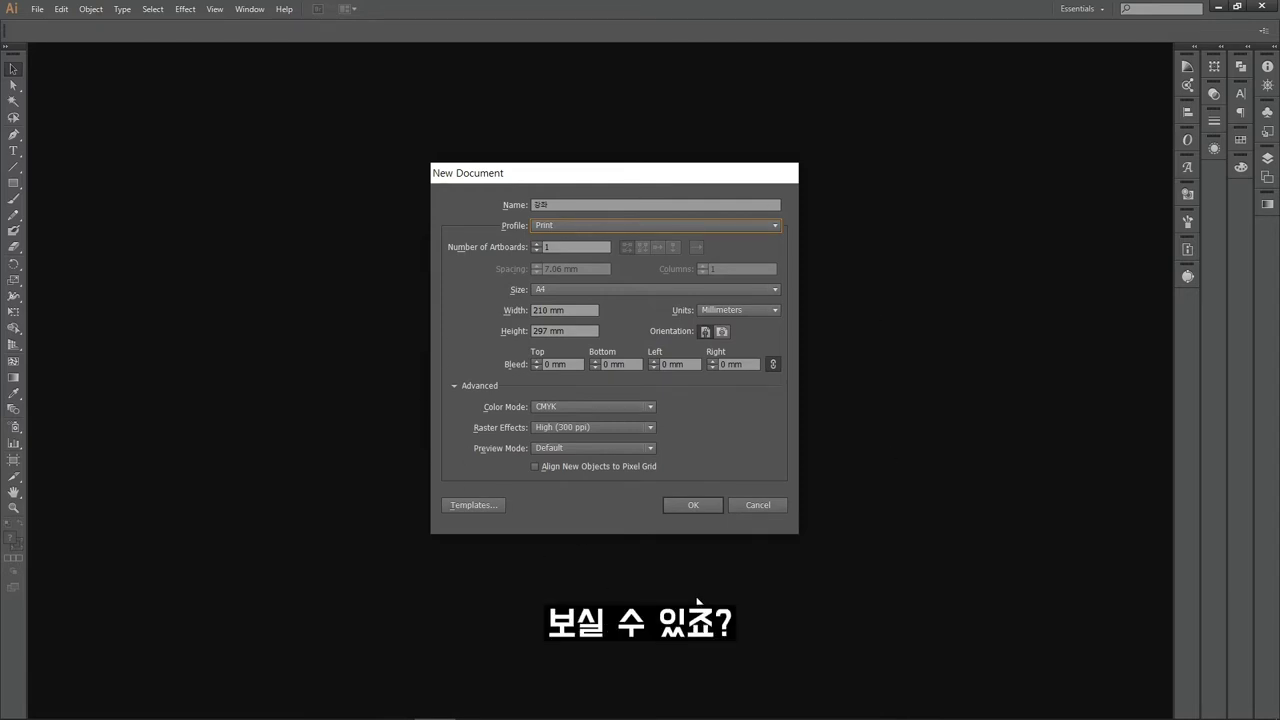
pyautogui.click(755, 227)
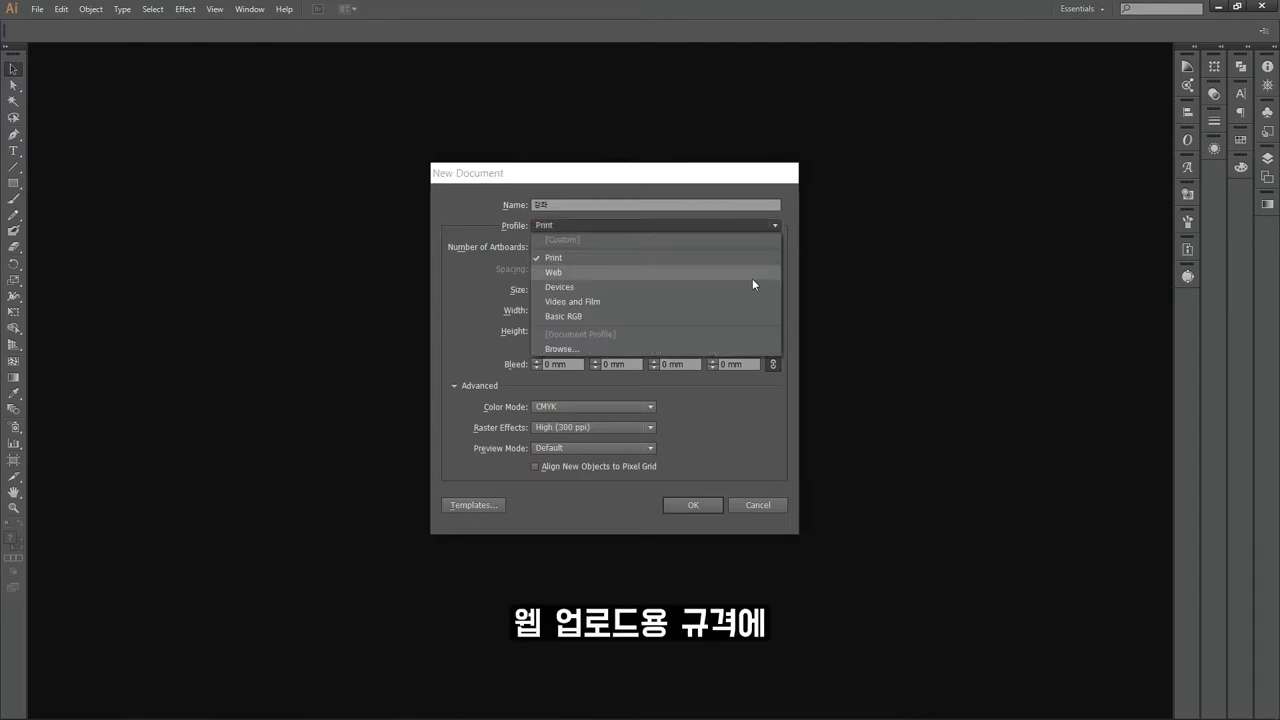
pyautogui.click(752, 279)
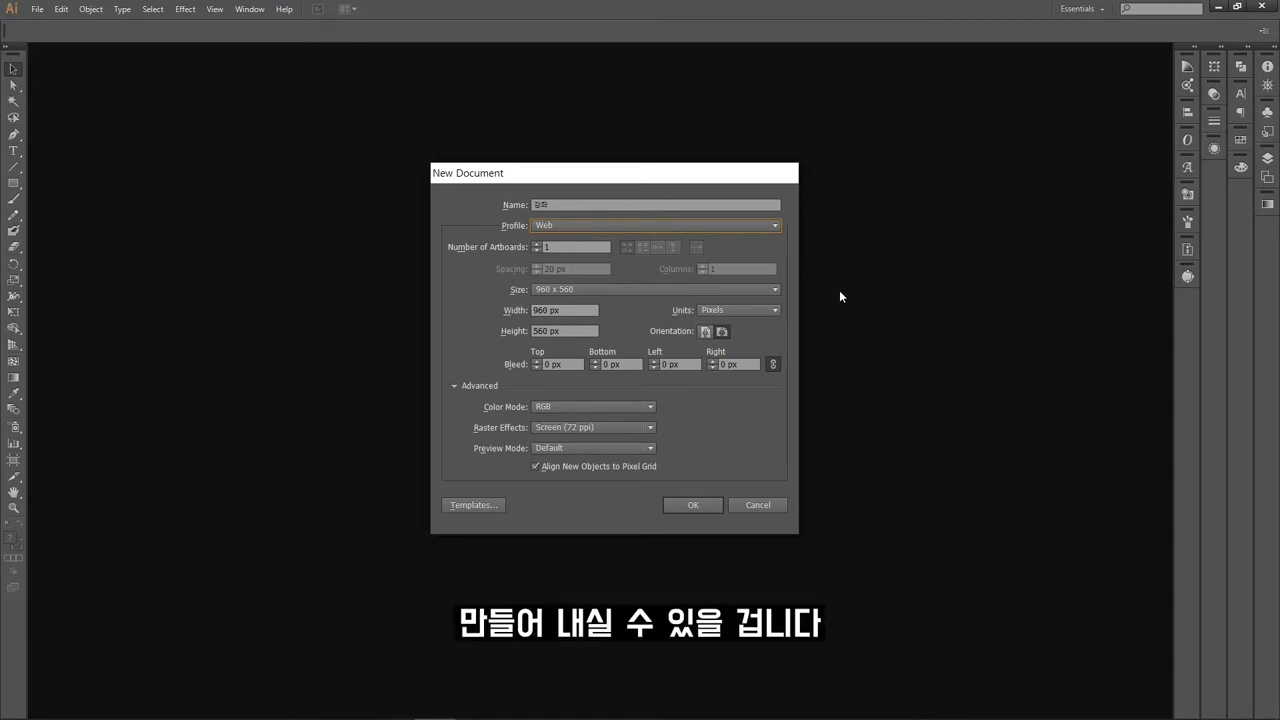
pyautogui.click(774, 226)
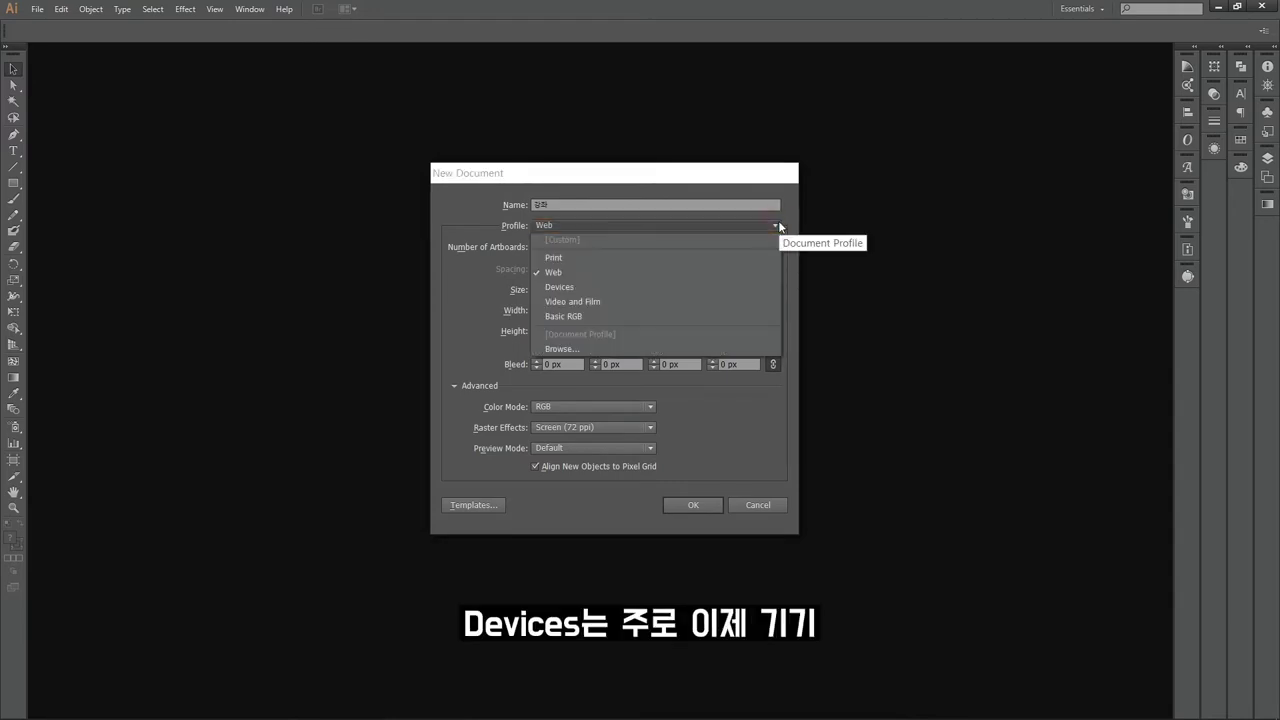
pyautogui.click(705, 290)
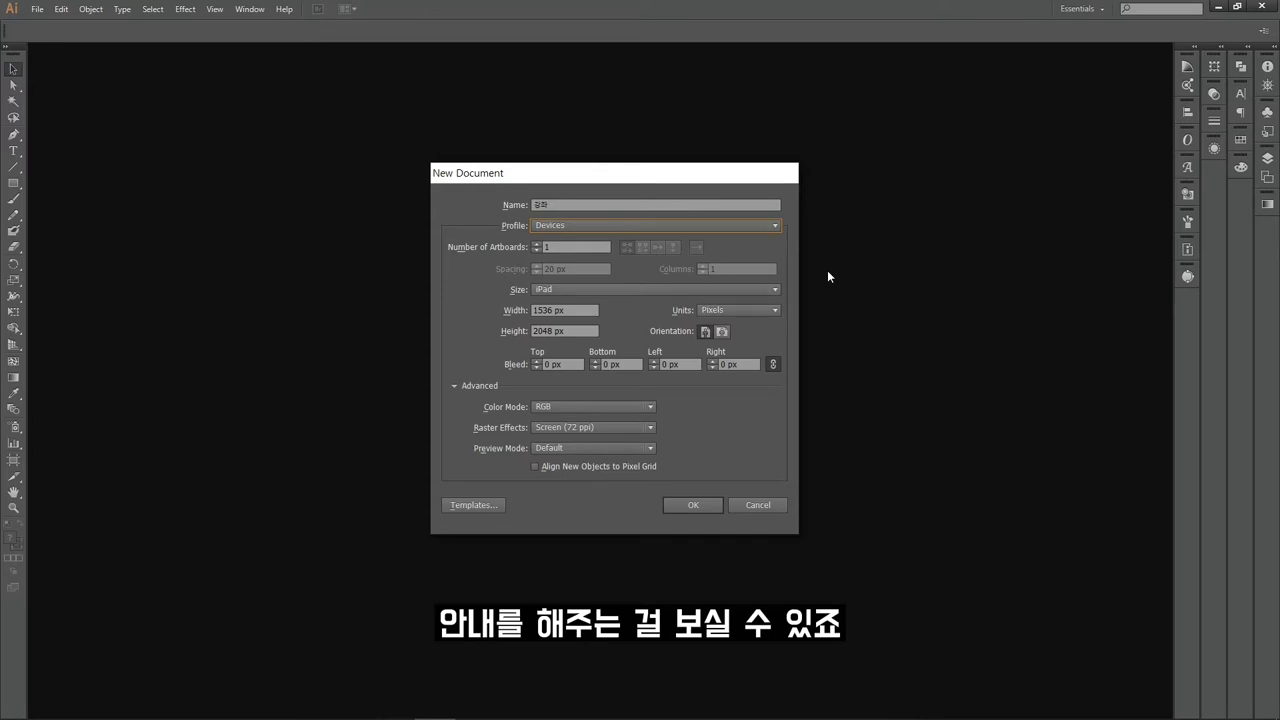
pyautogui.click(749, 224)
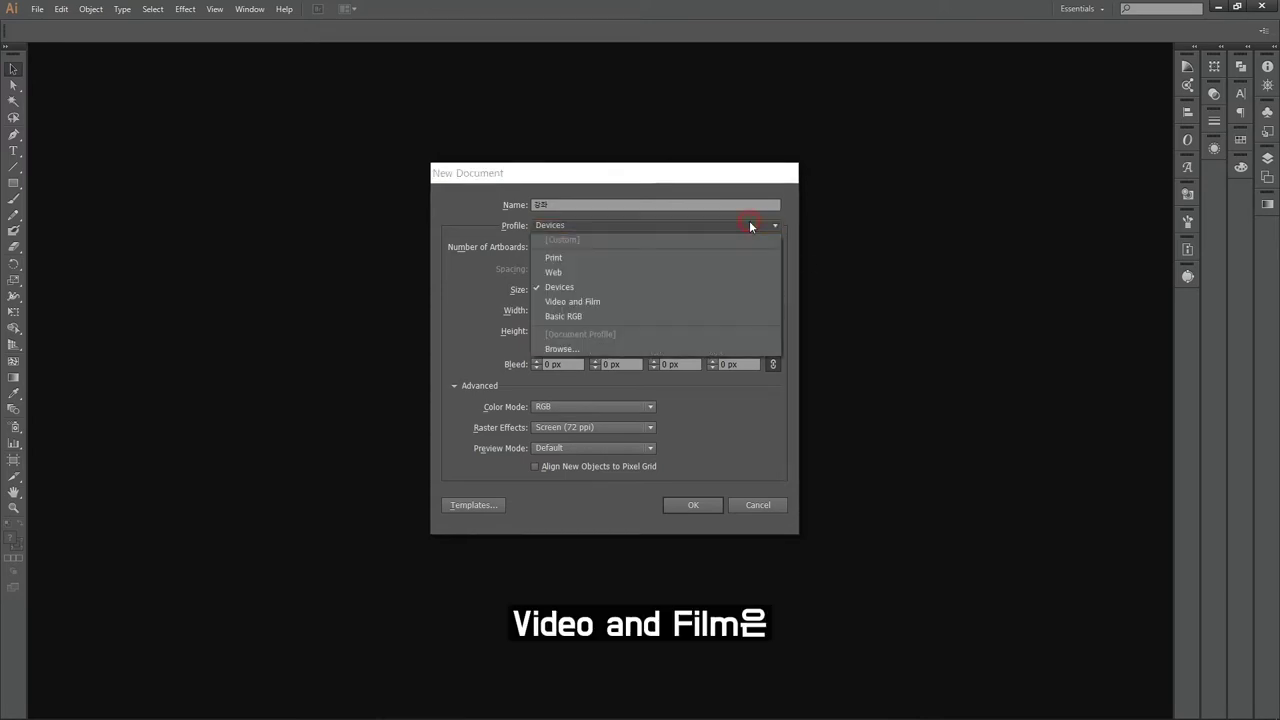
pyautogui.click(746, 301)
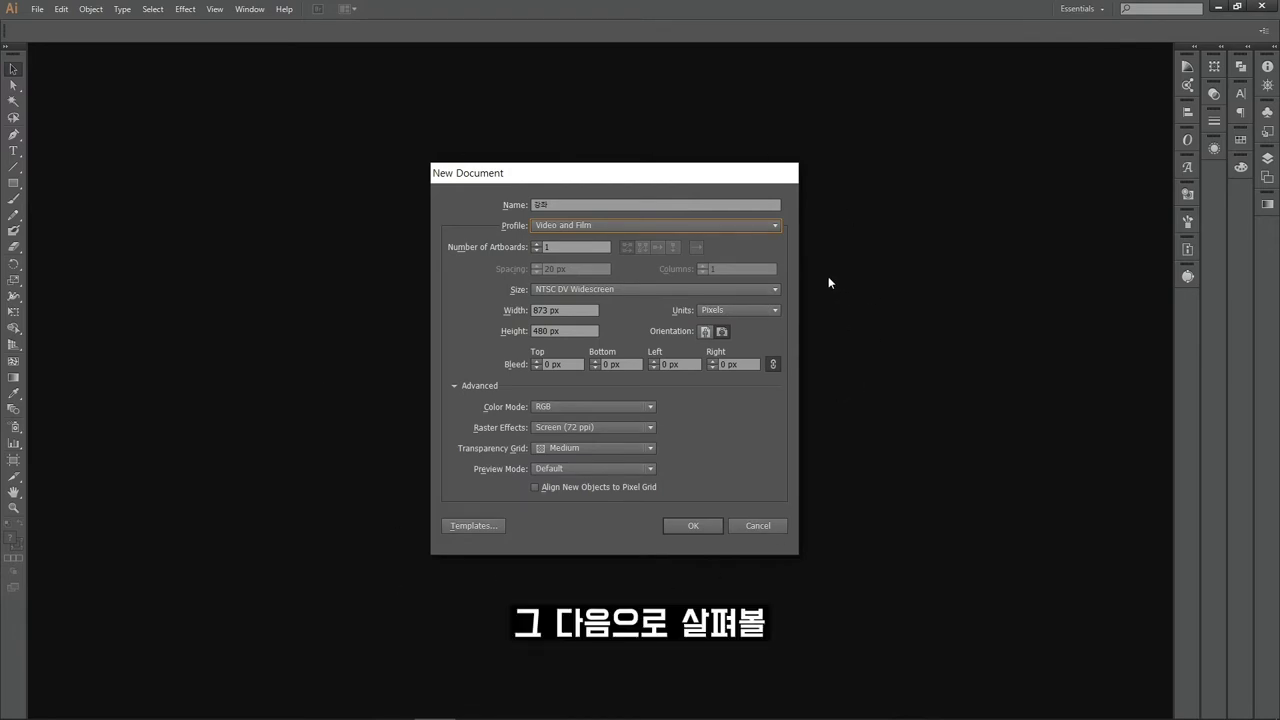
# Set the new document's profile to Basic RGB with the 960 x 560 preset size
pyautogui.click(740, 229)
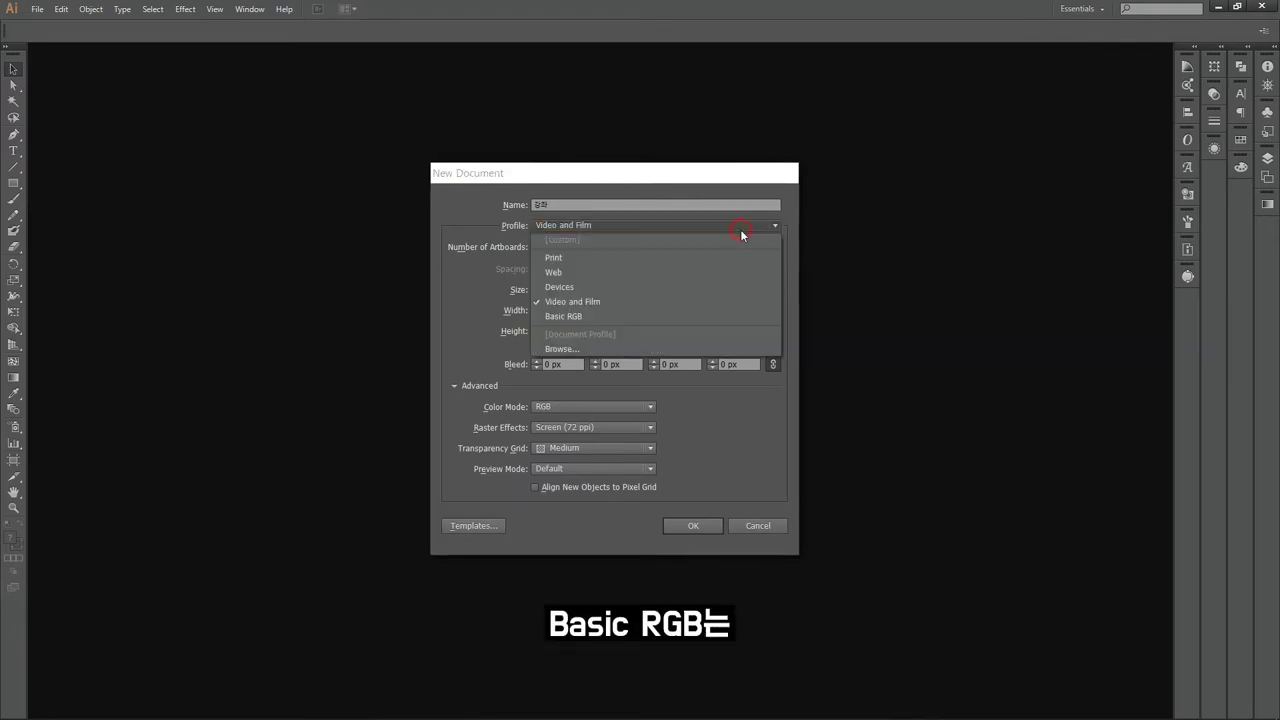
pyautogui.click(696, 317)
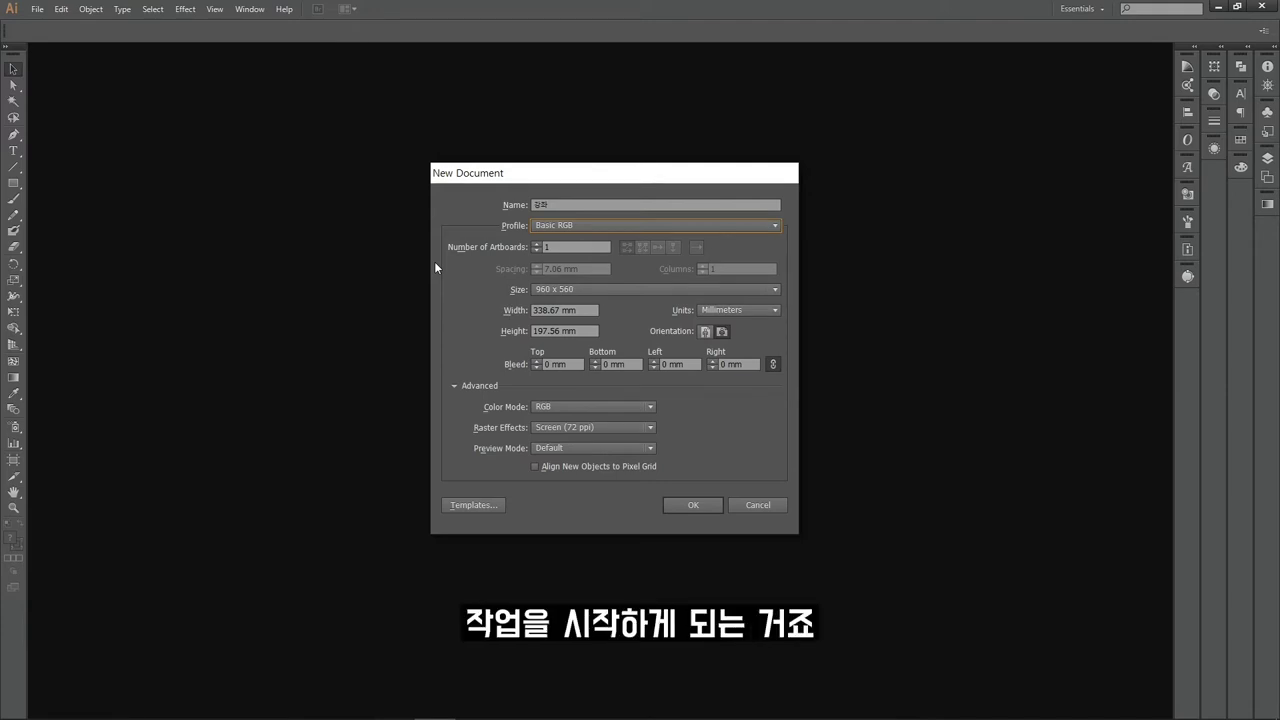
pyautogui.click(640, 289)
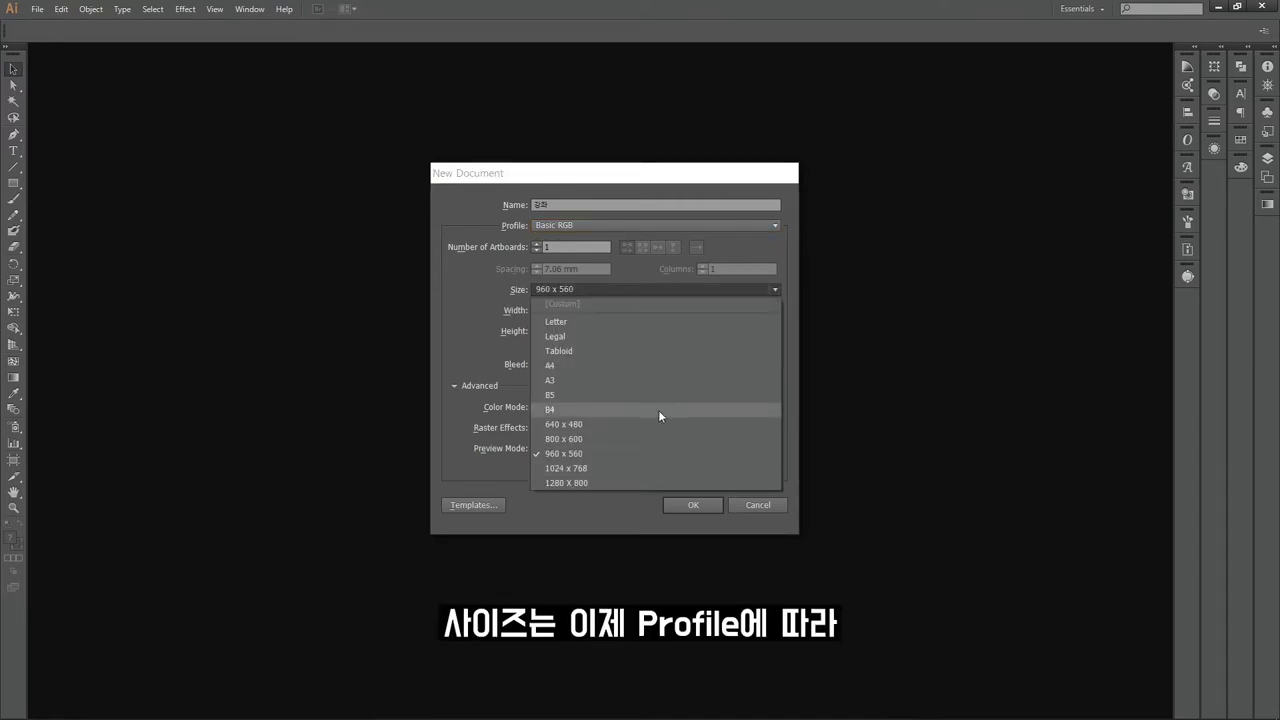
pyautogui.click(683, 452)
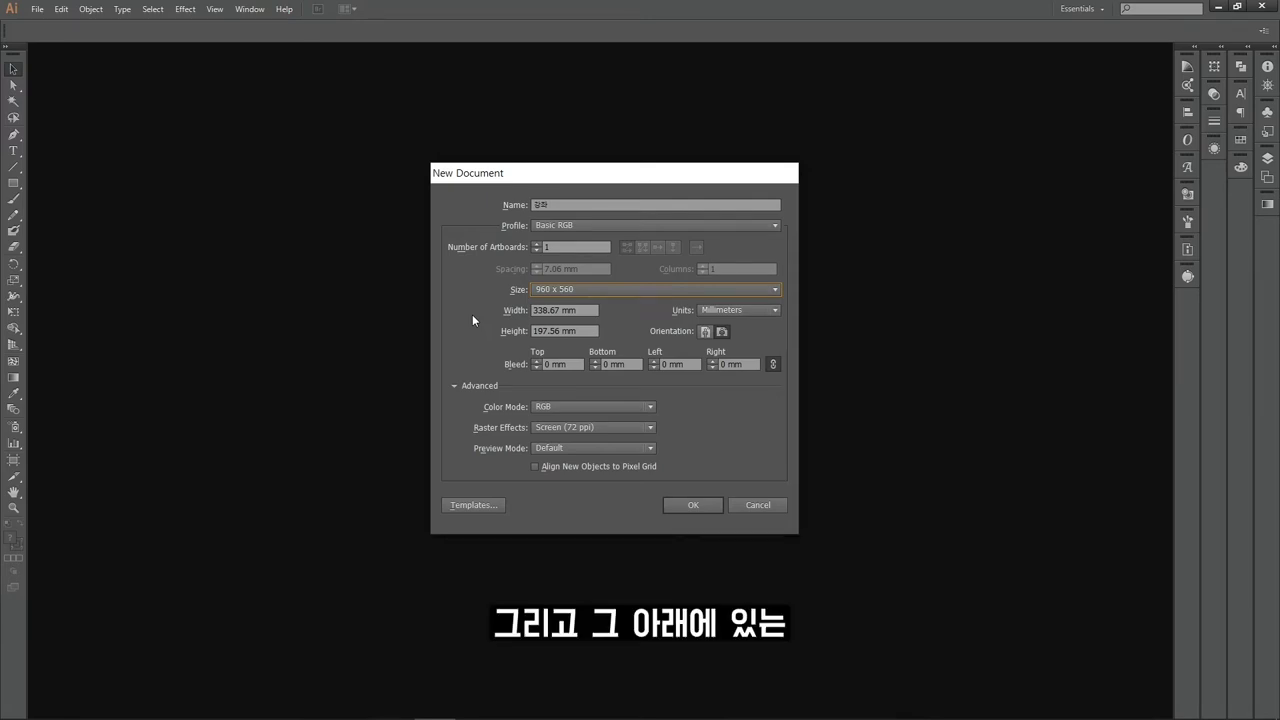
# Set the new document's width and height to 540 mm each
pyautogui.click(585, 310)
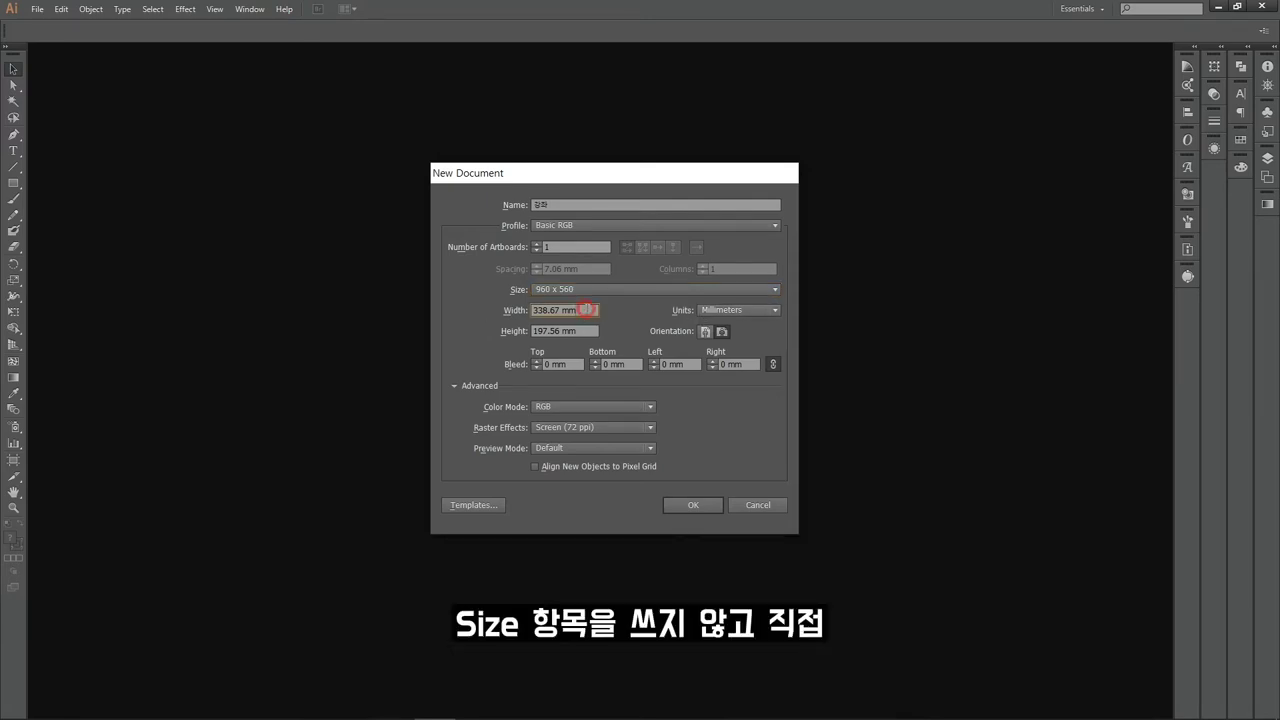
pyautogui.doubleClick(585, 310)
pyautogui.write('540')
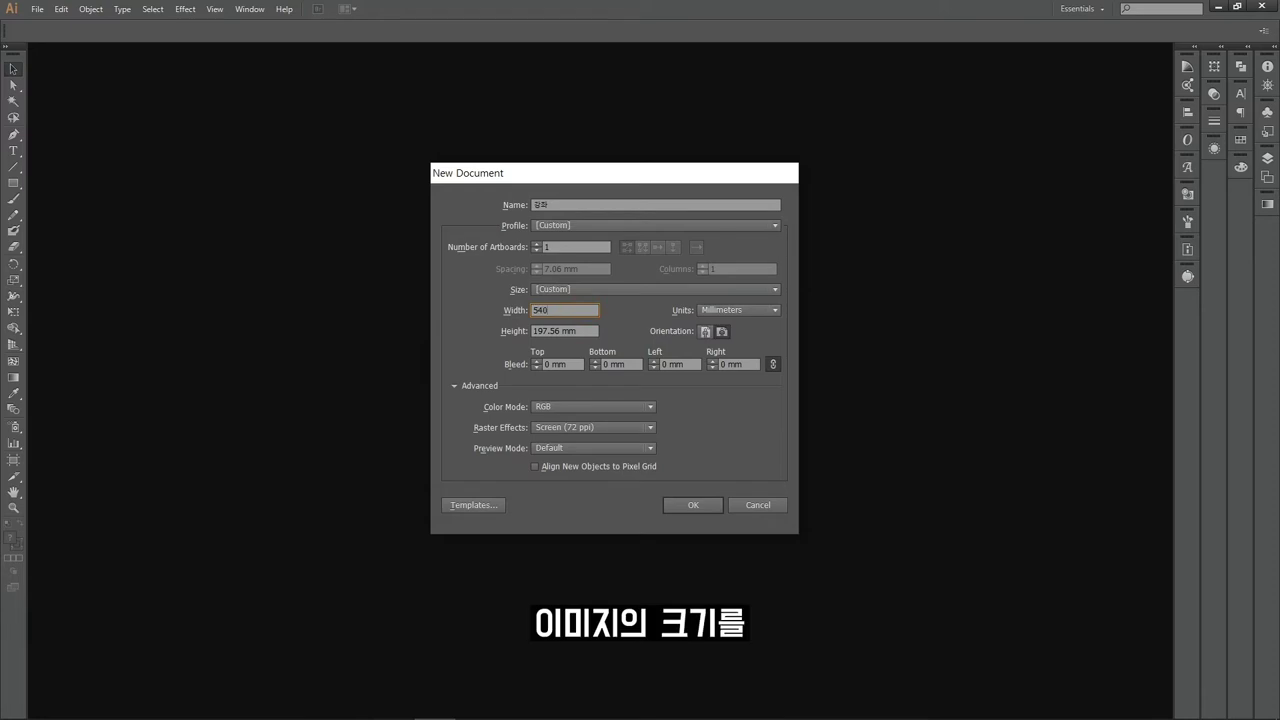
pyautogui.press('Tab')
pyautogui.write('540')
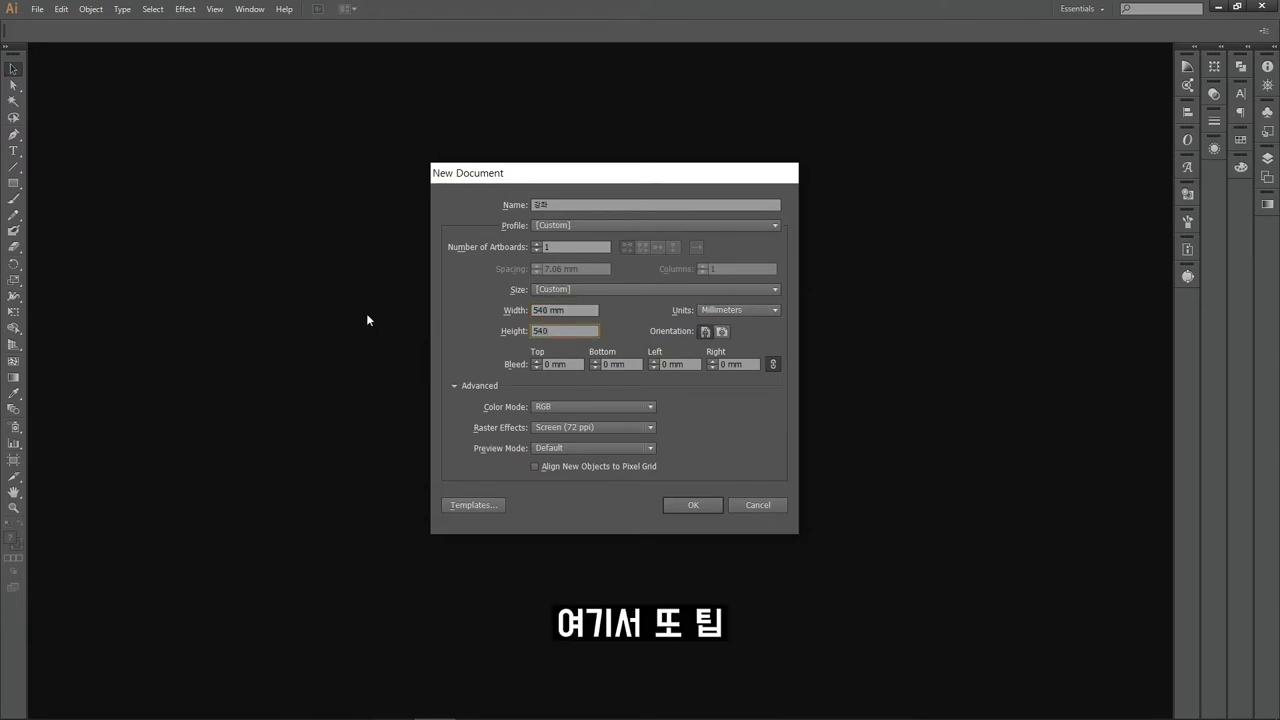
pyautogui.click(552, 309)
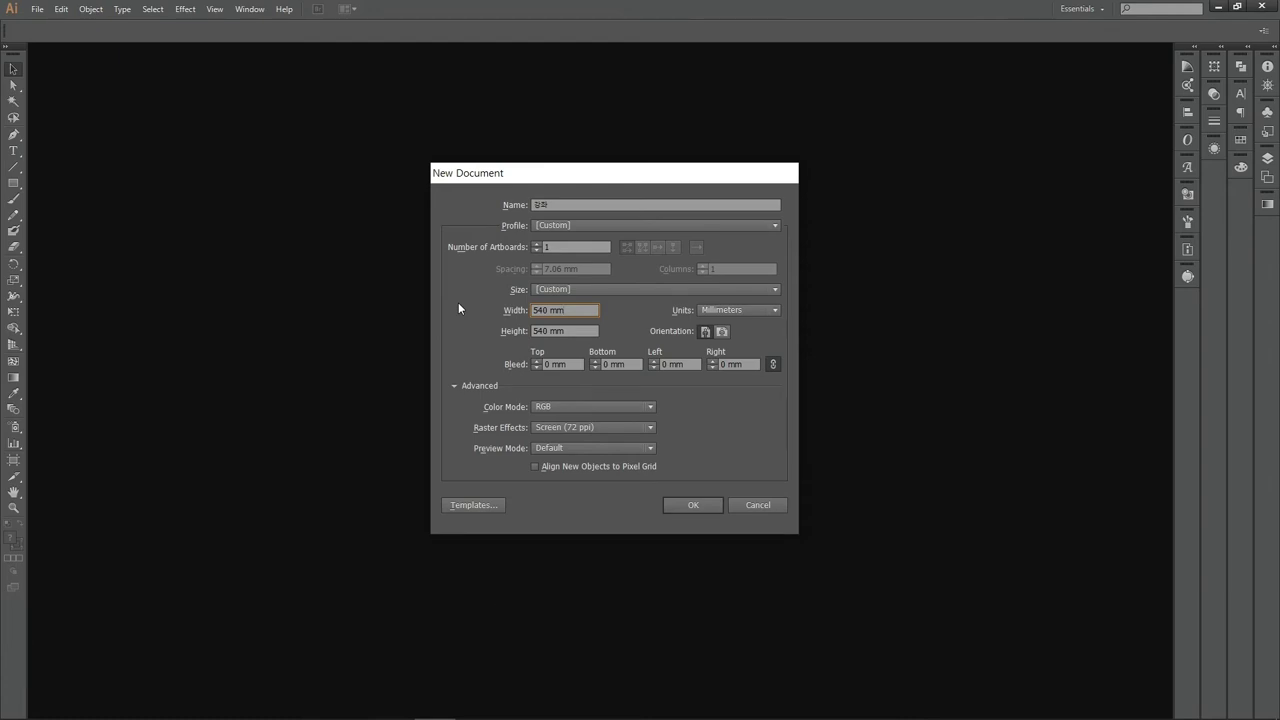
# Switch the document units to Pixels and set both width and height to 540 px
pyautogui.click(760, 314)
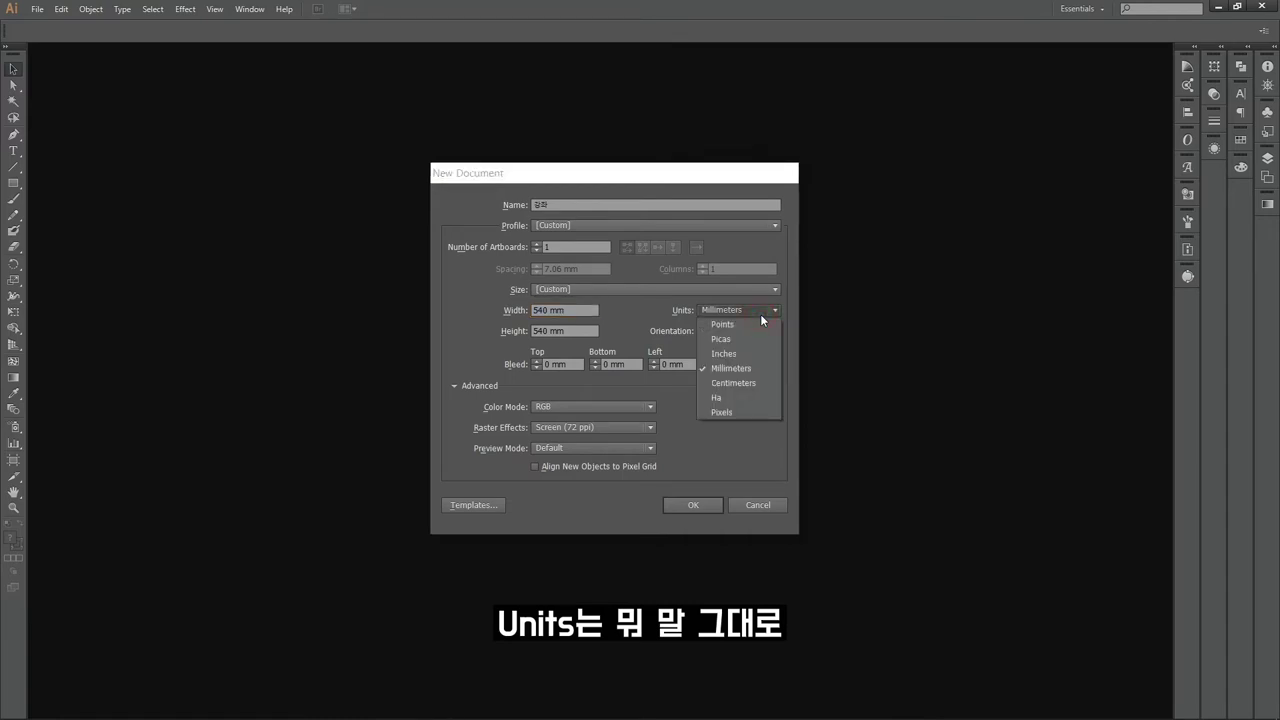
pyautogui.click(746, 410)
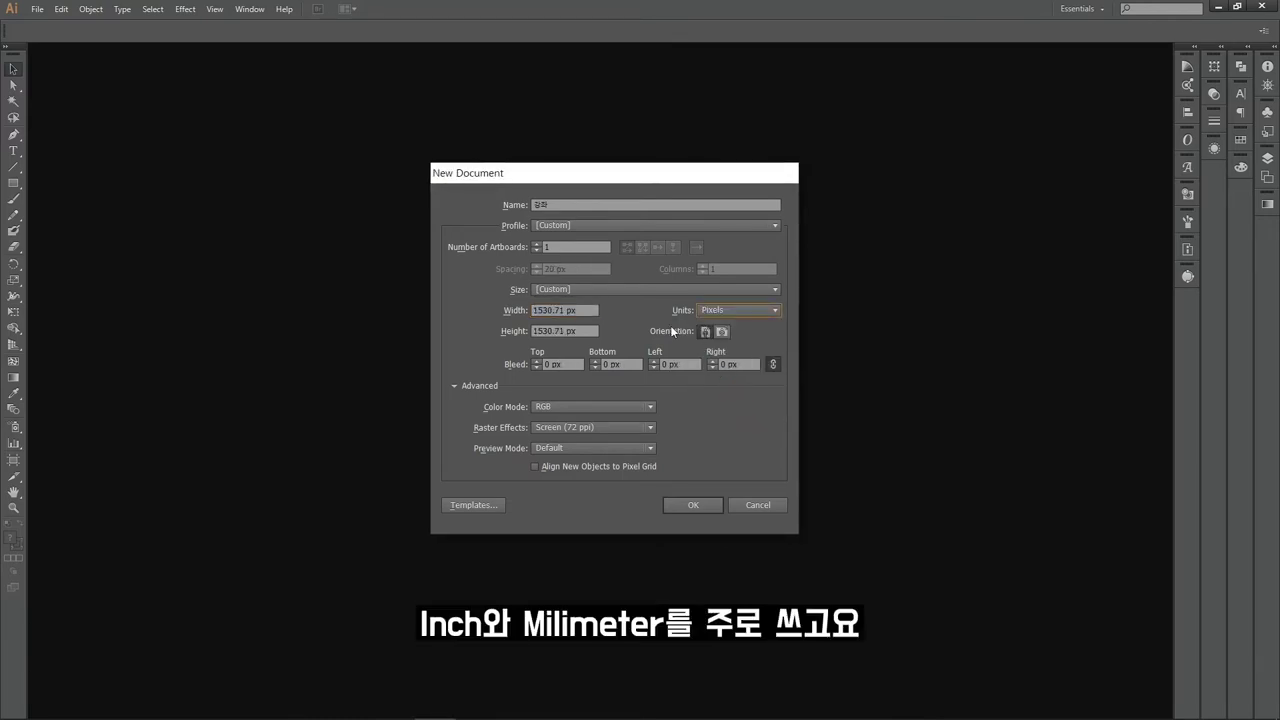
pyautogui.hotkey('shift', 'Tab')
pyautogui.write('540')
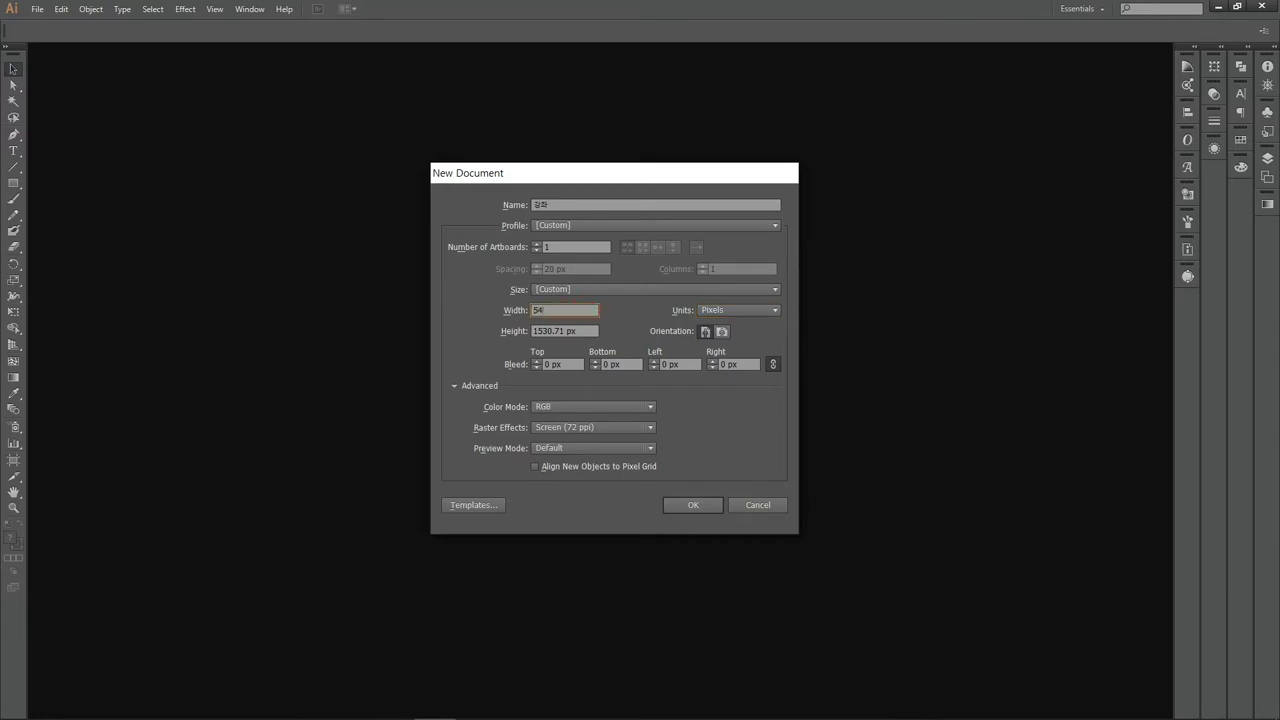
pyautogui.press('Tab')
pyautogui.write('540')
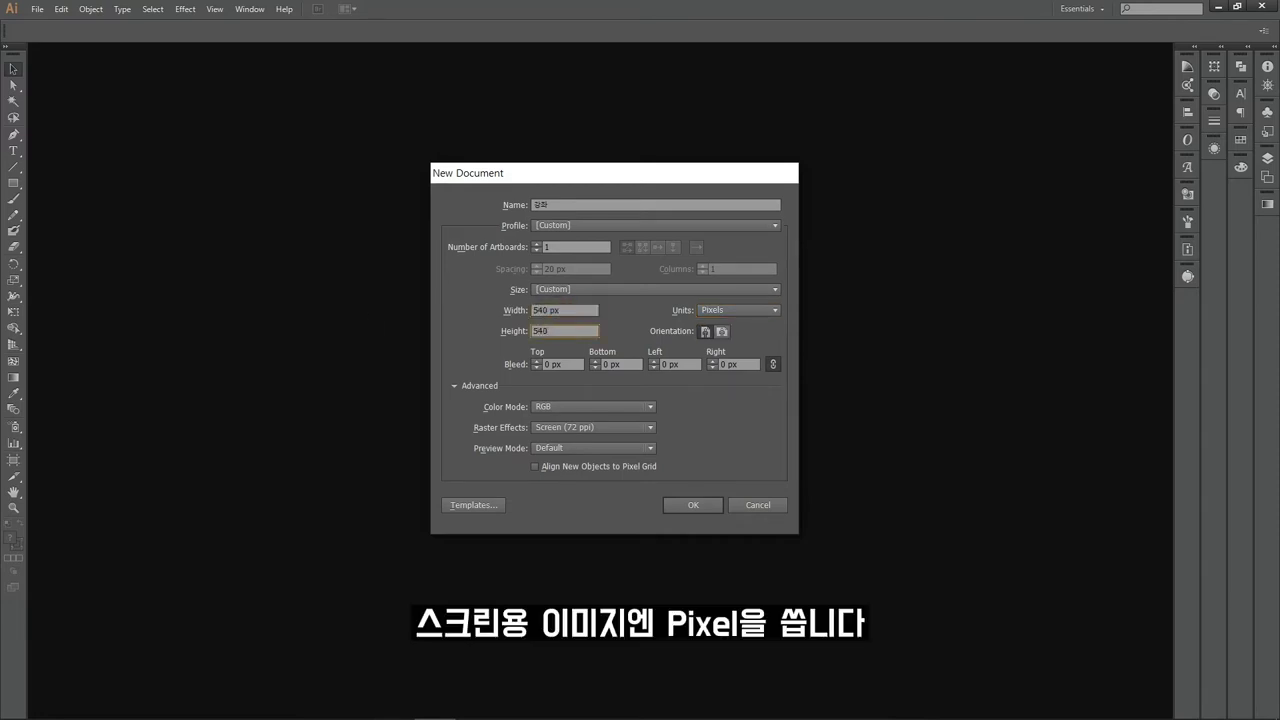
pyautogui.press('Tab')
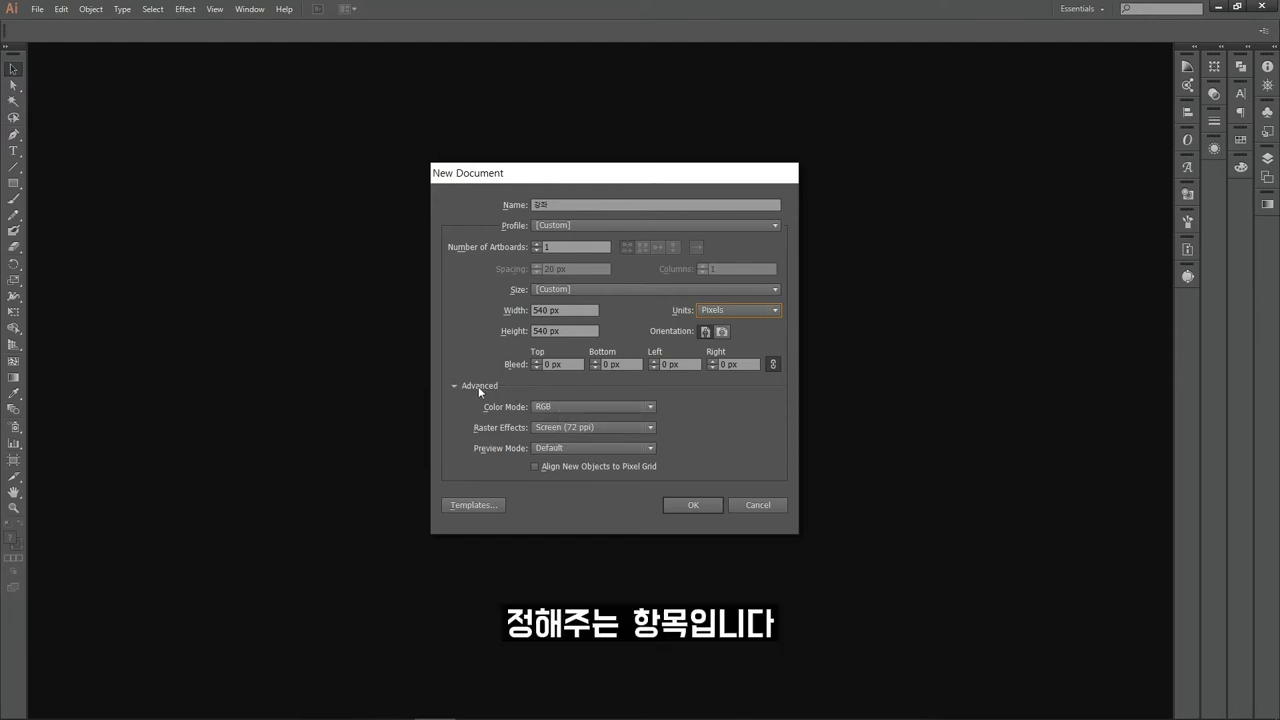
# Set the colour mode to RGB, raster effects to High (300 ppi) and preview mode to Default
pyautogui.click(568, 406)
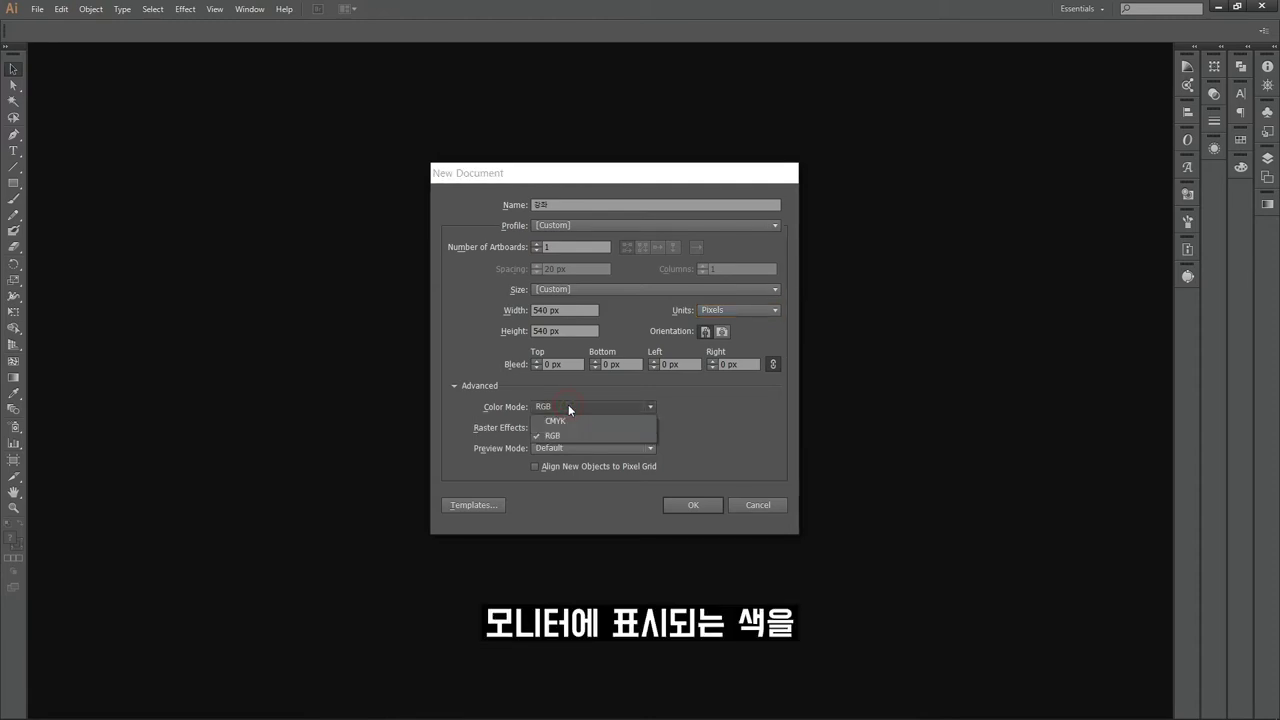
pyautogui.click(638, 435)
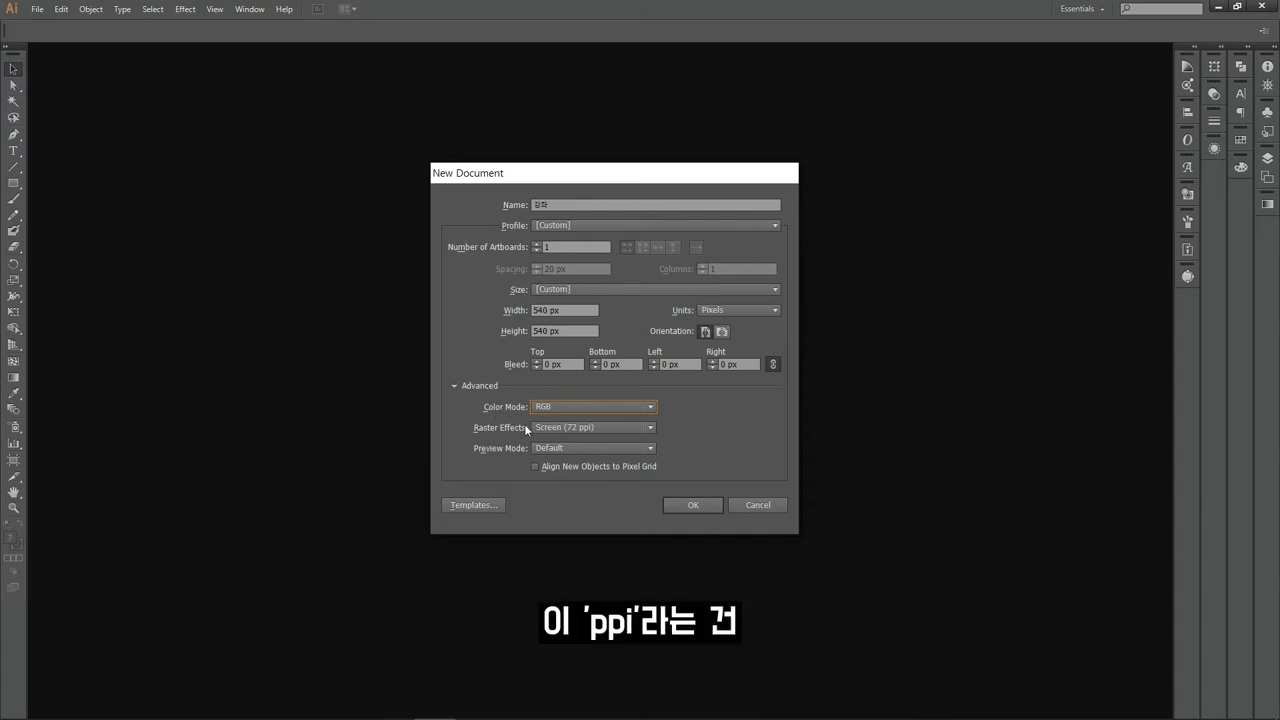
pyautogui.click(651, 428)
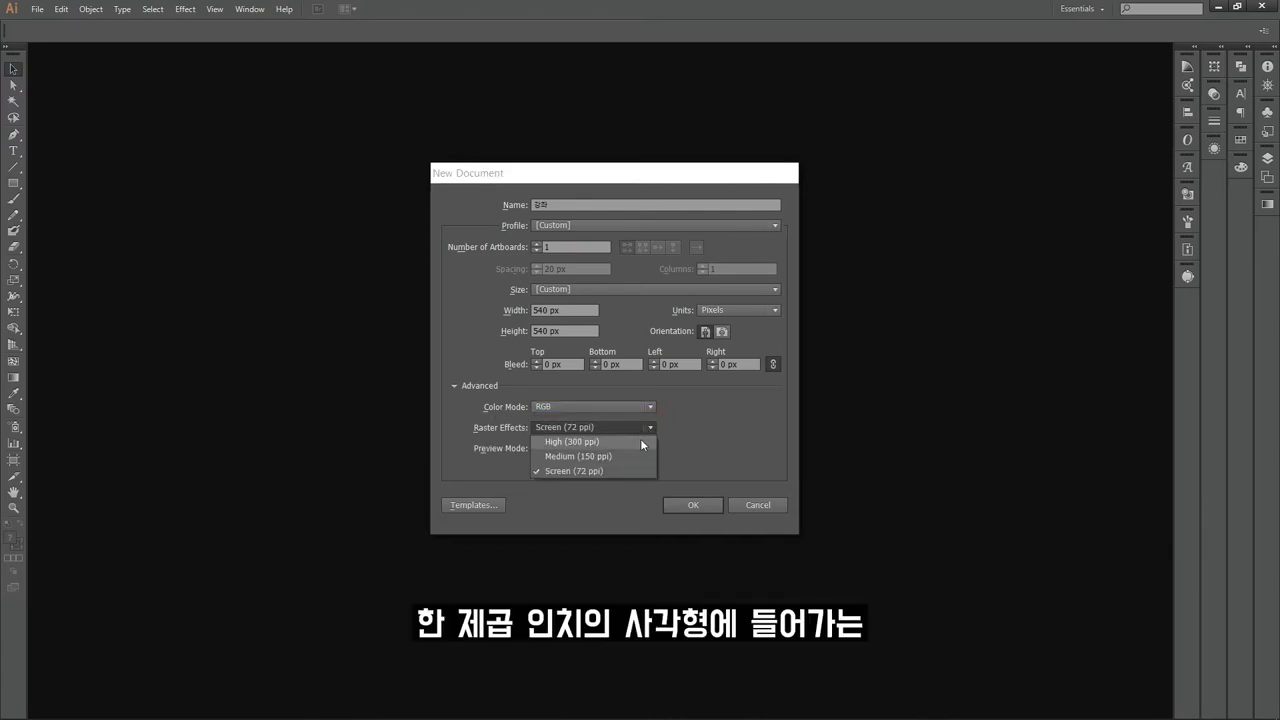
pyautogui.click(641, 443)
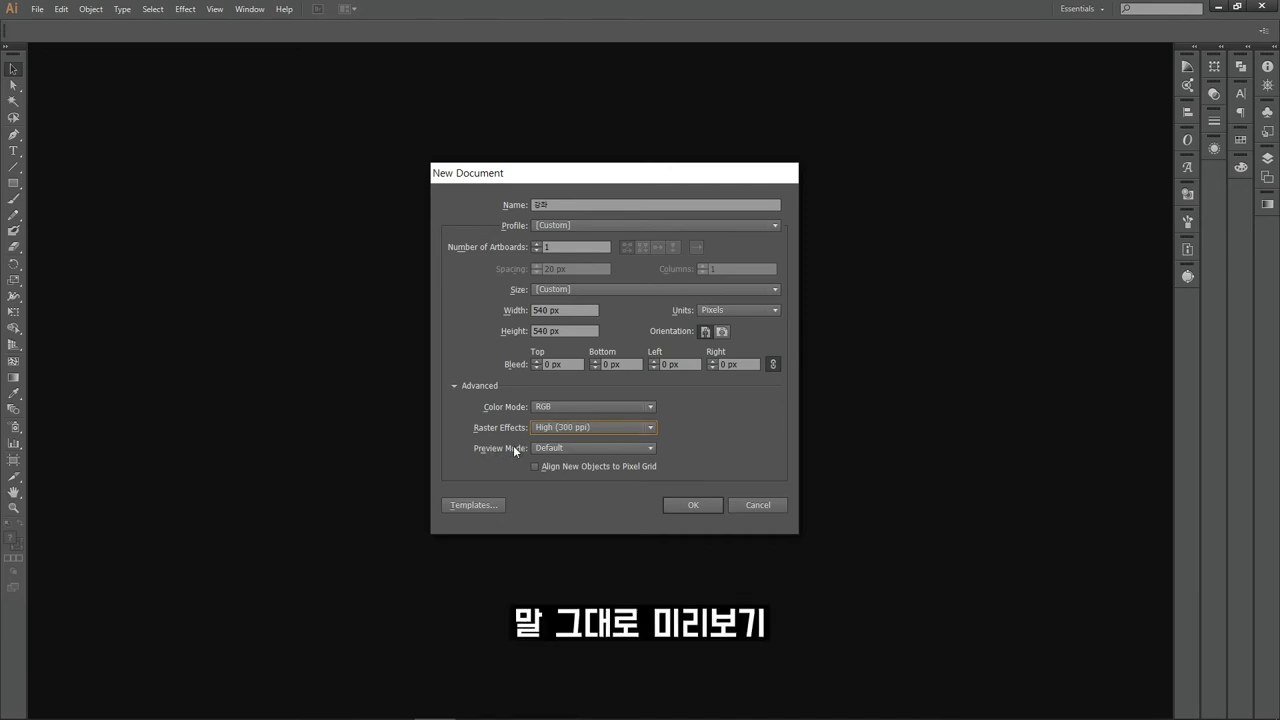
pyautogui.click(579, 444)
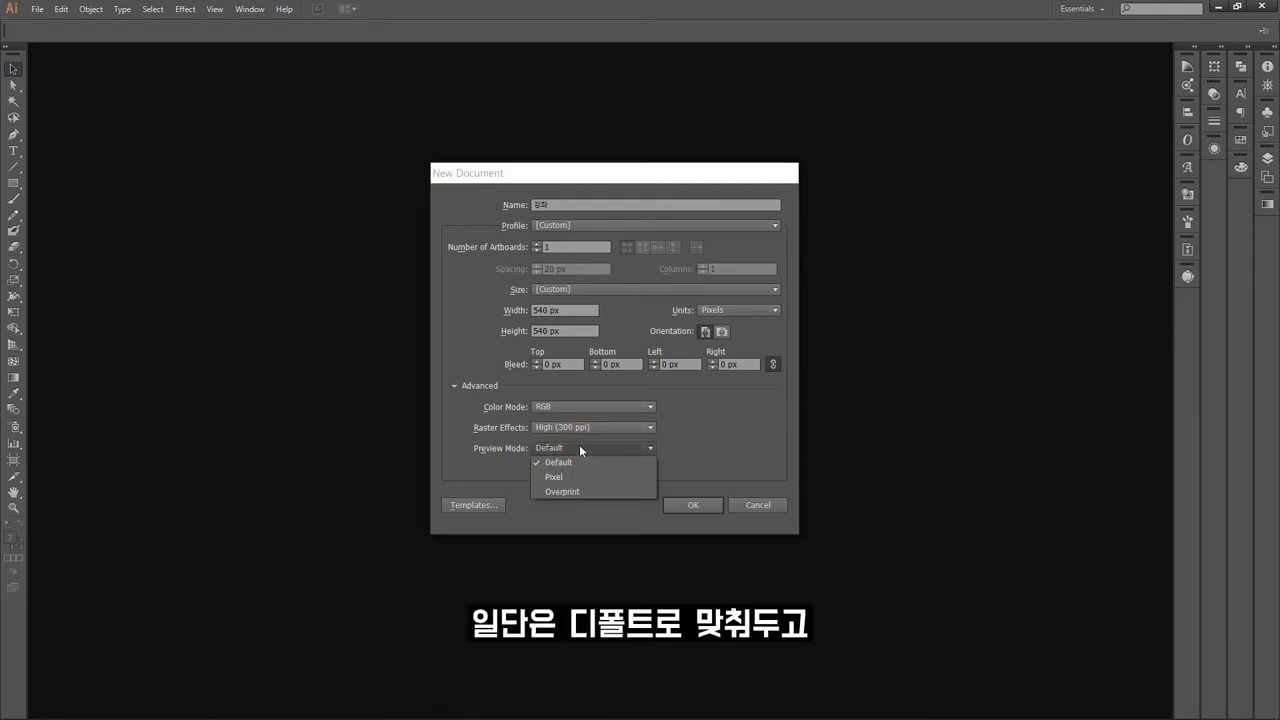
pyautogui.click(620, 462)
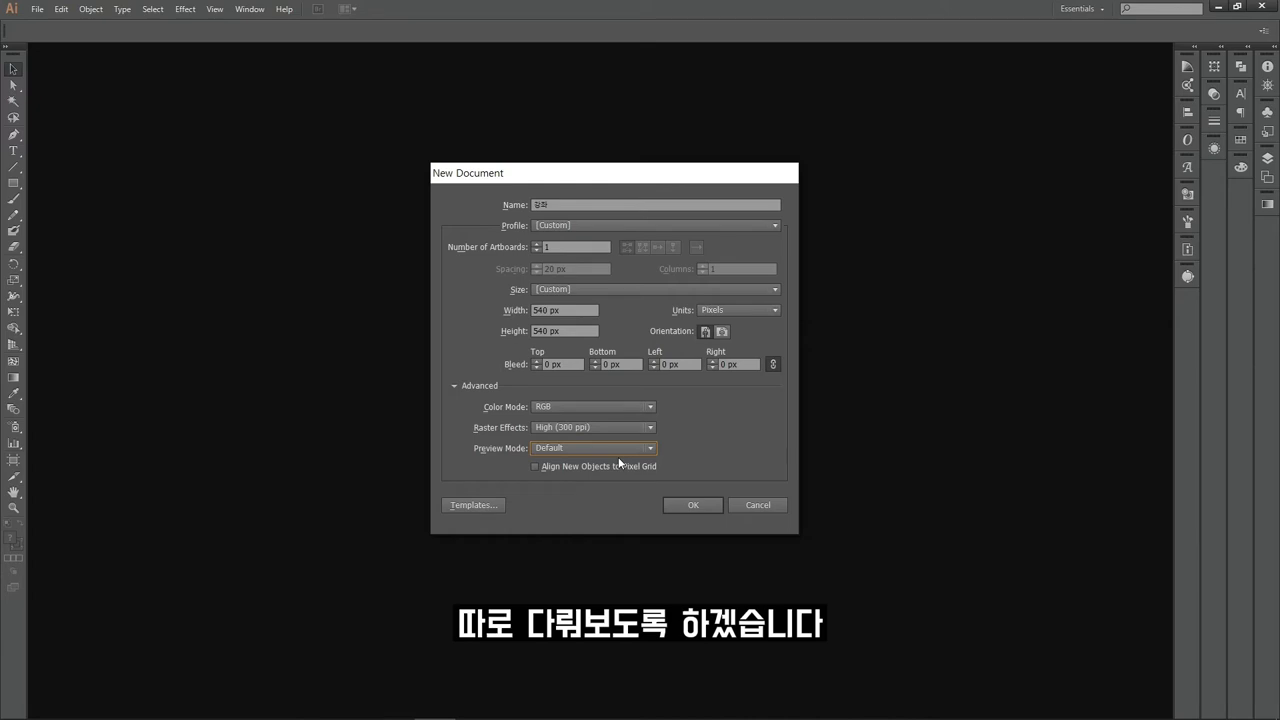
# Recheck the 540 px dimensions, RGB colour mode and High (300 ppi) raster effects, and create the document
pyautogui.click(587, 310)
pyautogui.click(573, 330)
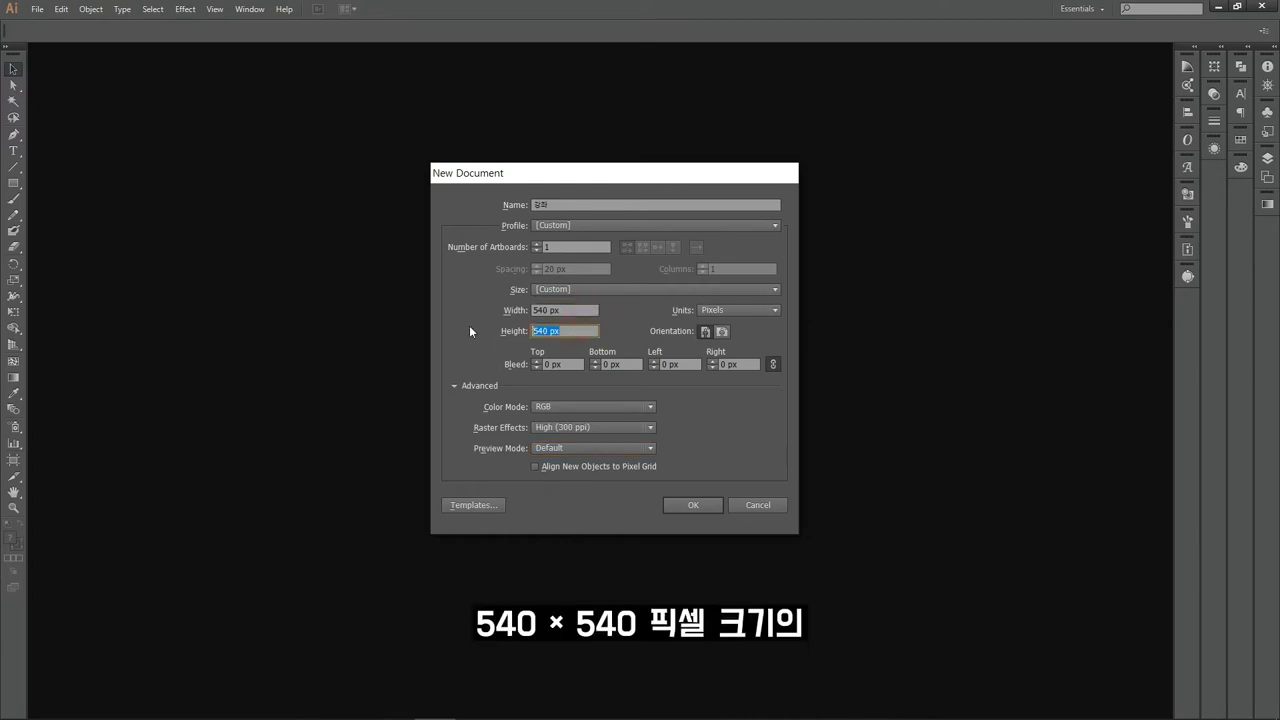
pyautogui.click(600, 405)
pyautogui.click(609, 438)
pyautogui.click(629, 430)
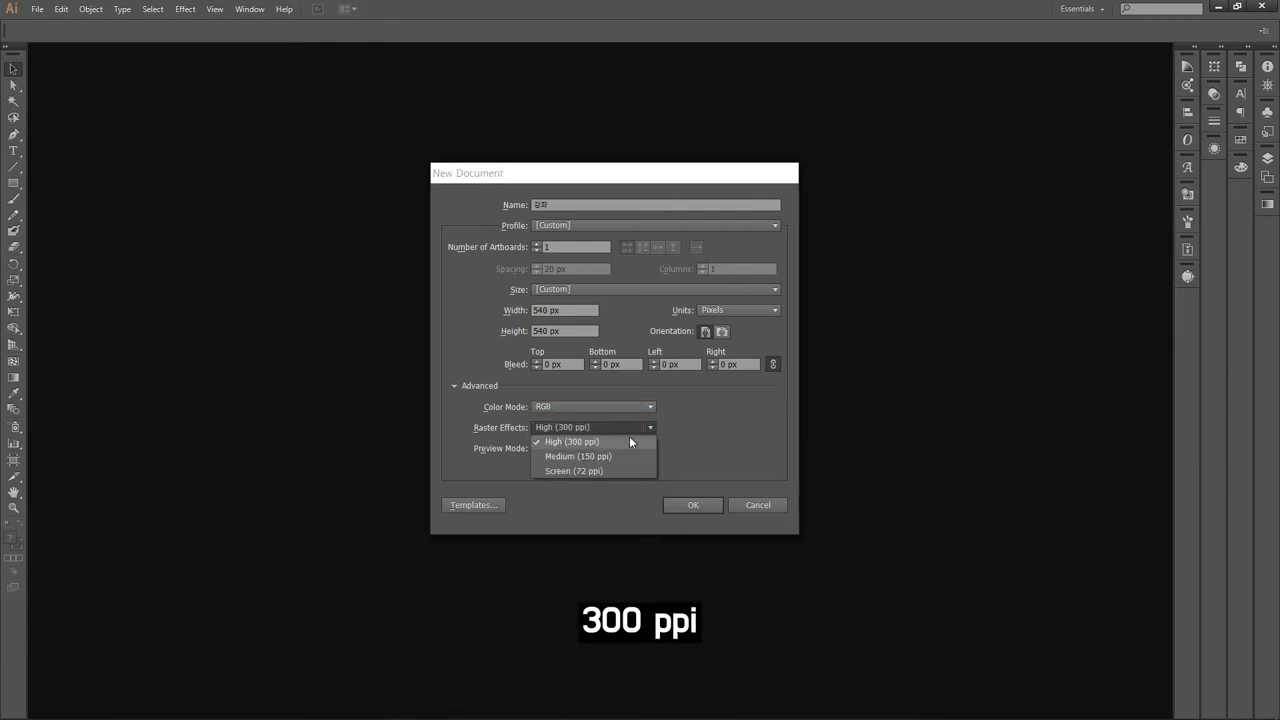
pyautogui.click(629, 436)
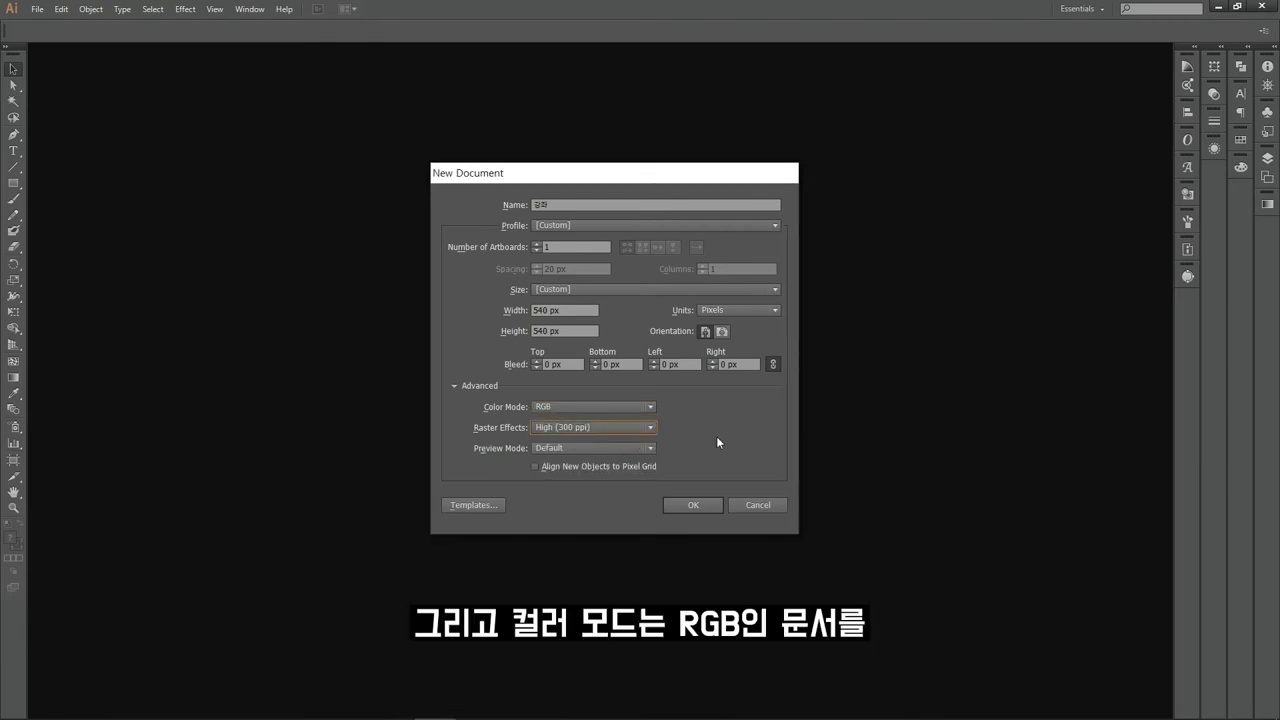
pyautogui.click(695, 506)
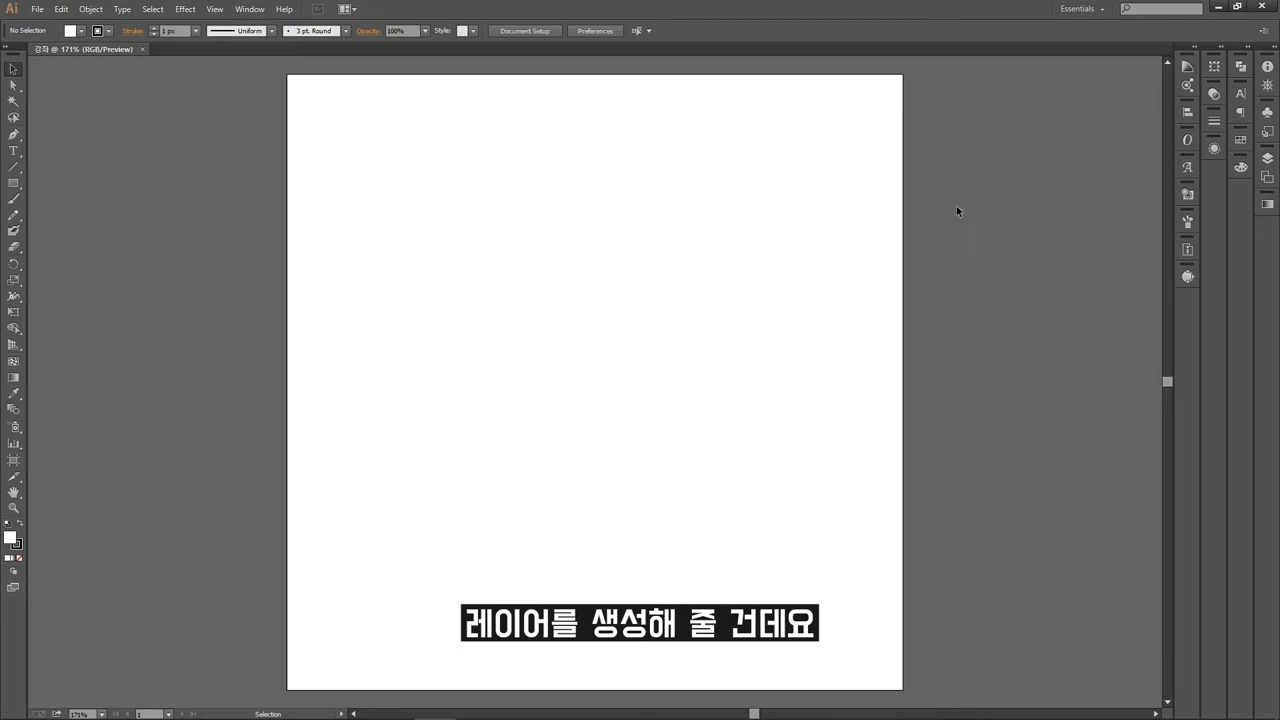
# Display the Layers panel for the new document
pyautogui.click(250, 9)
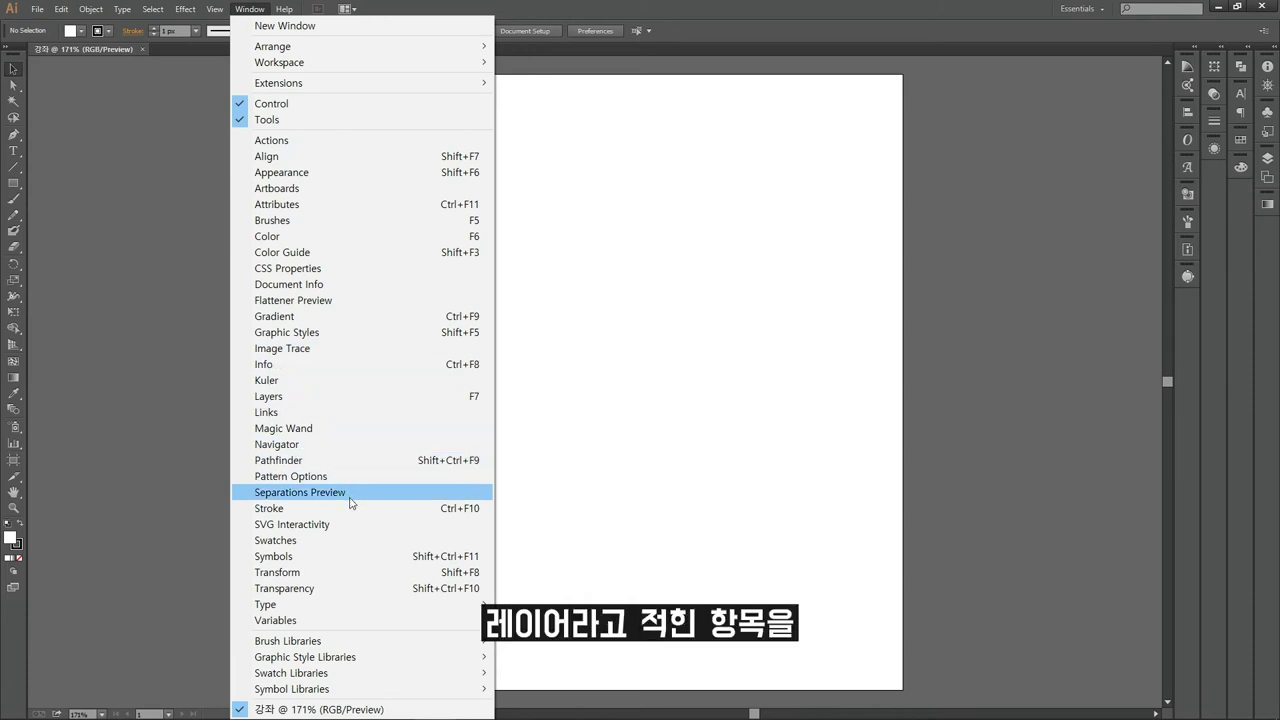
pyautogui.click(381, 401)
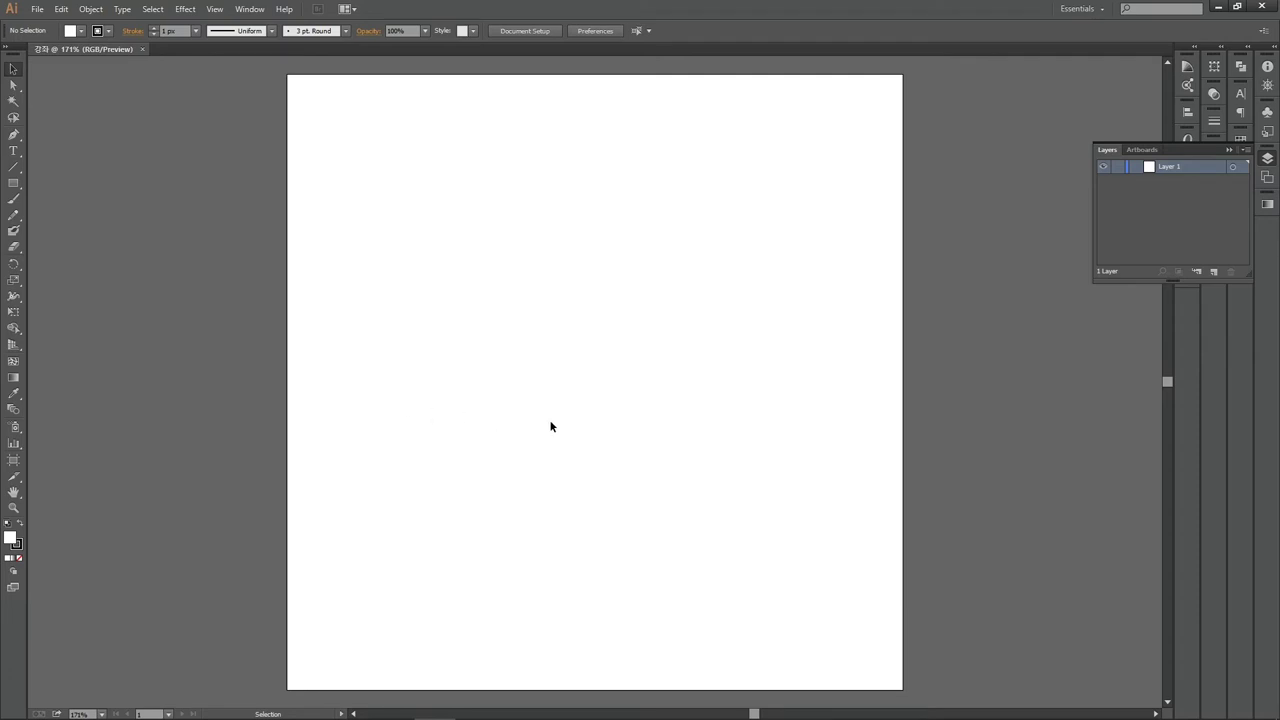
# Add two new layers above Layer 1
pyautogui.click(1218, 271)
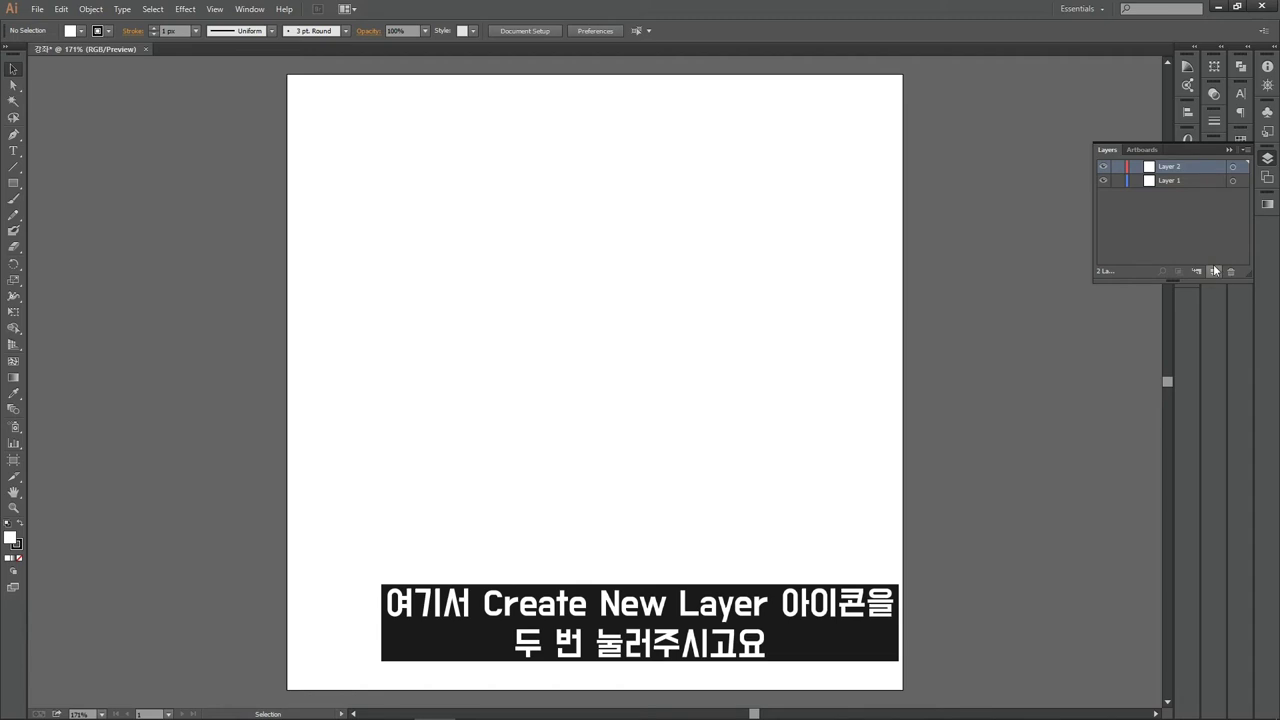
pyautogui.click(1214, 271)
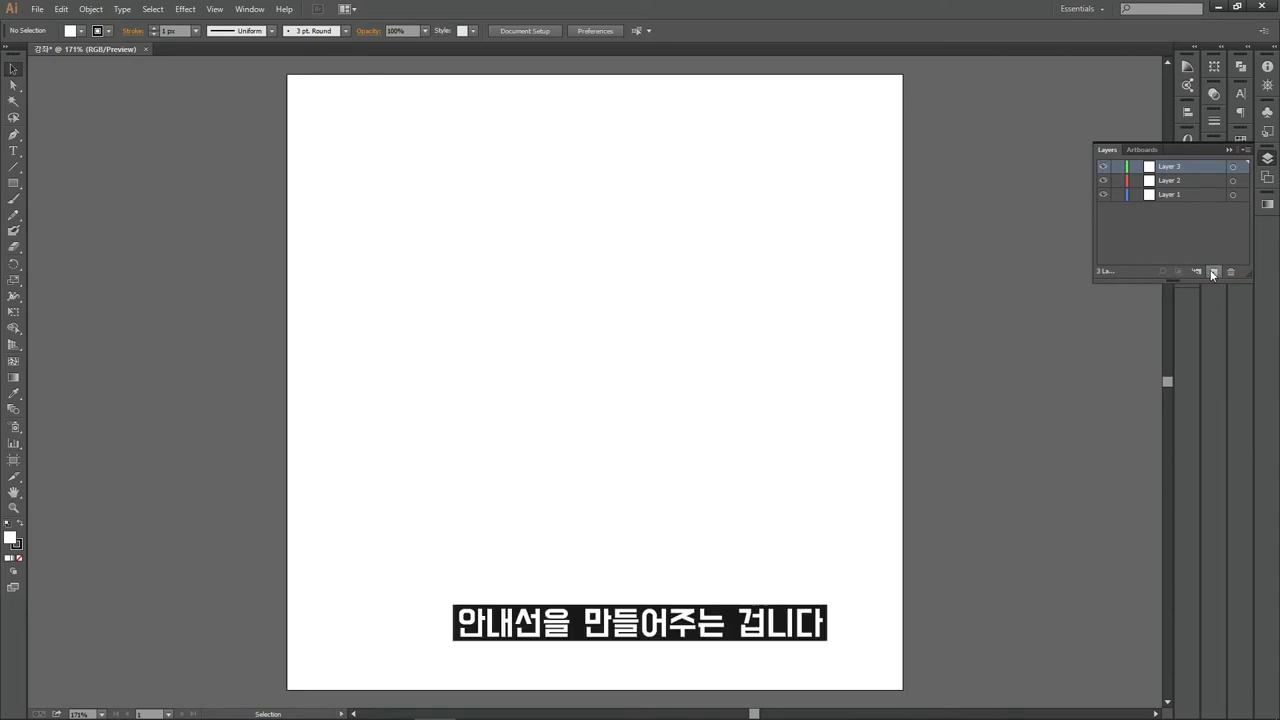
pyautogui.click(1207, 266)
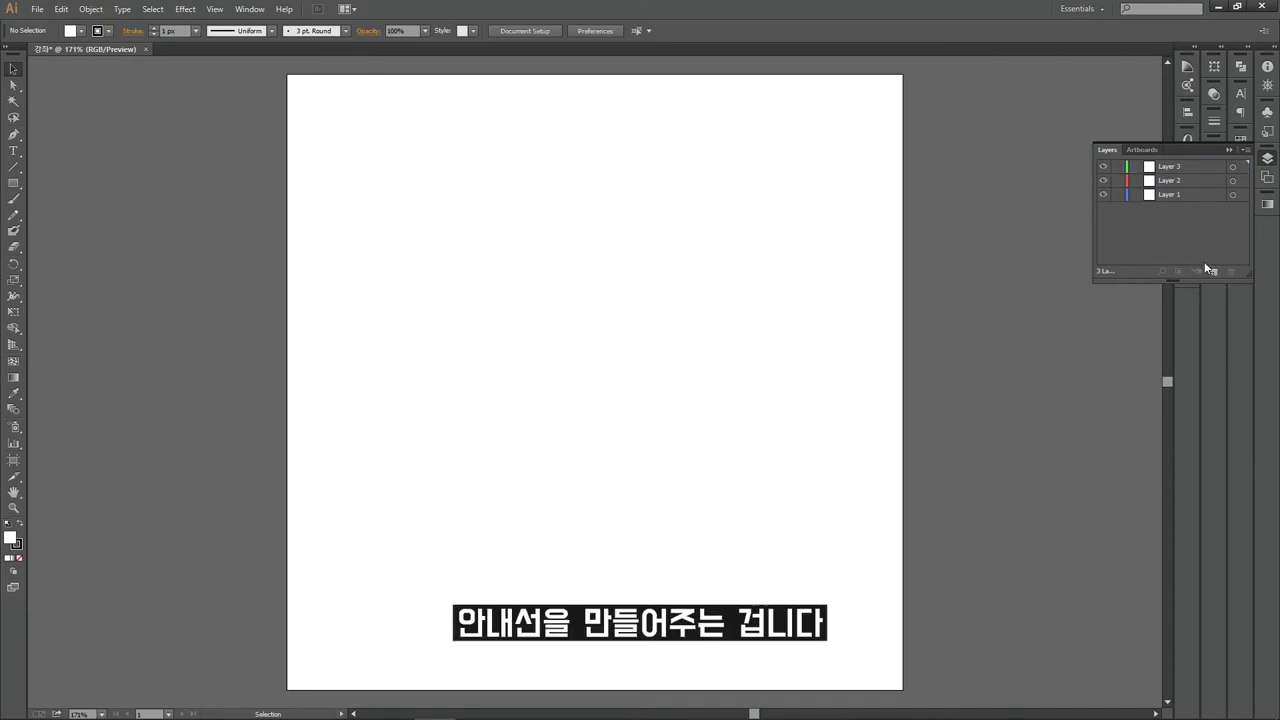
# Rename the three layers from top to bottom as 안내선, 작업 and 도면
pyautogui.doubleClick(1177, 166)
pyautogui.write('안내선')
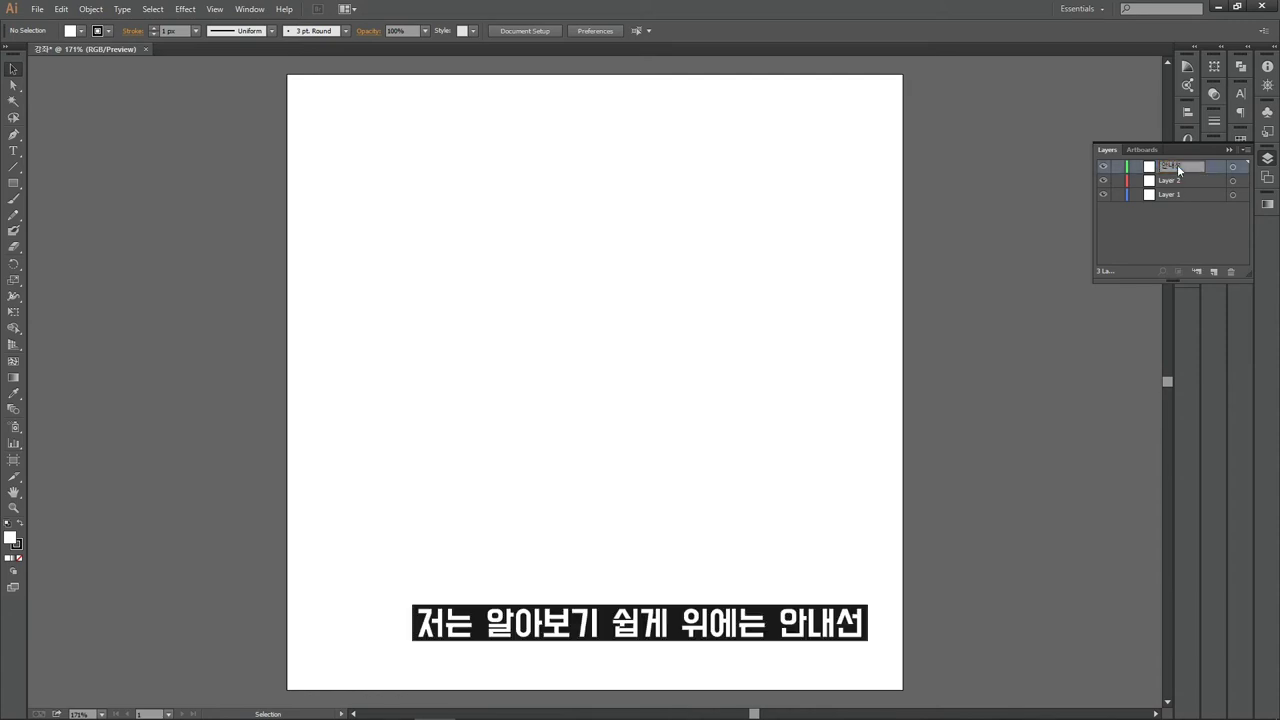
pyautogui.press('Tab')
pyautogui.write('작업')
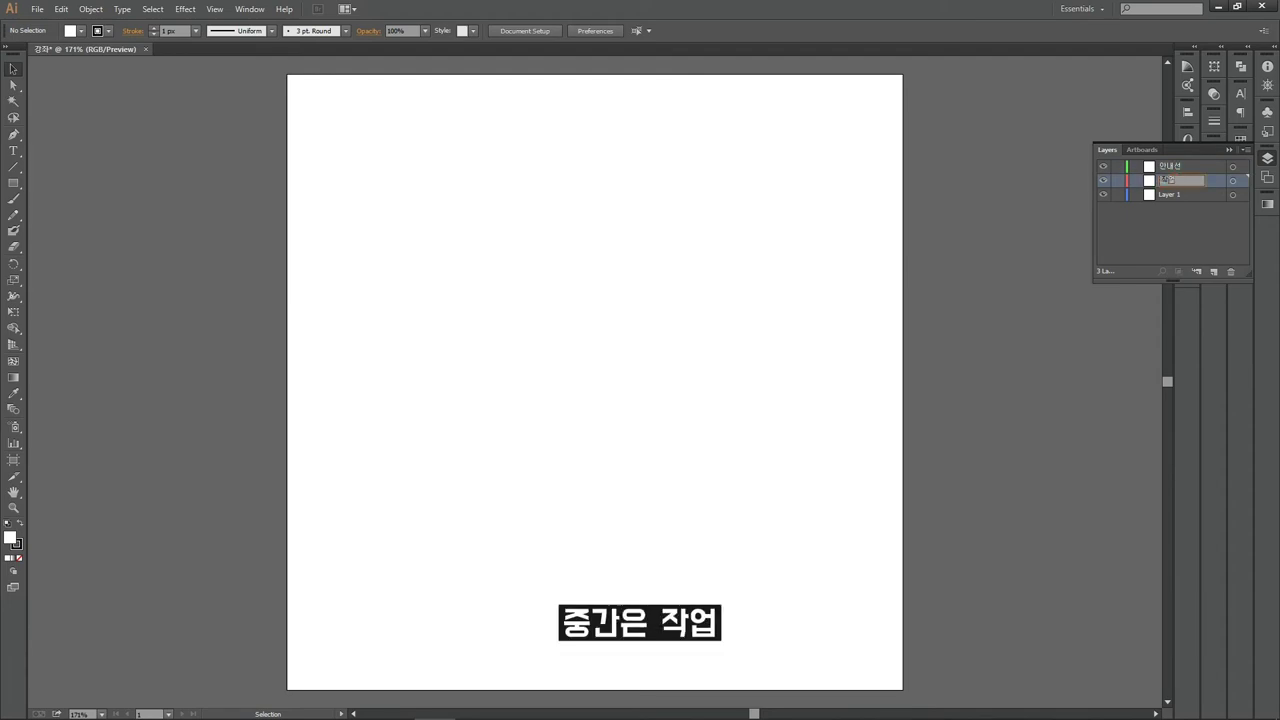
pyautogui.doubleClick(1173, 195)
pyautogui.write('도면')
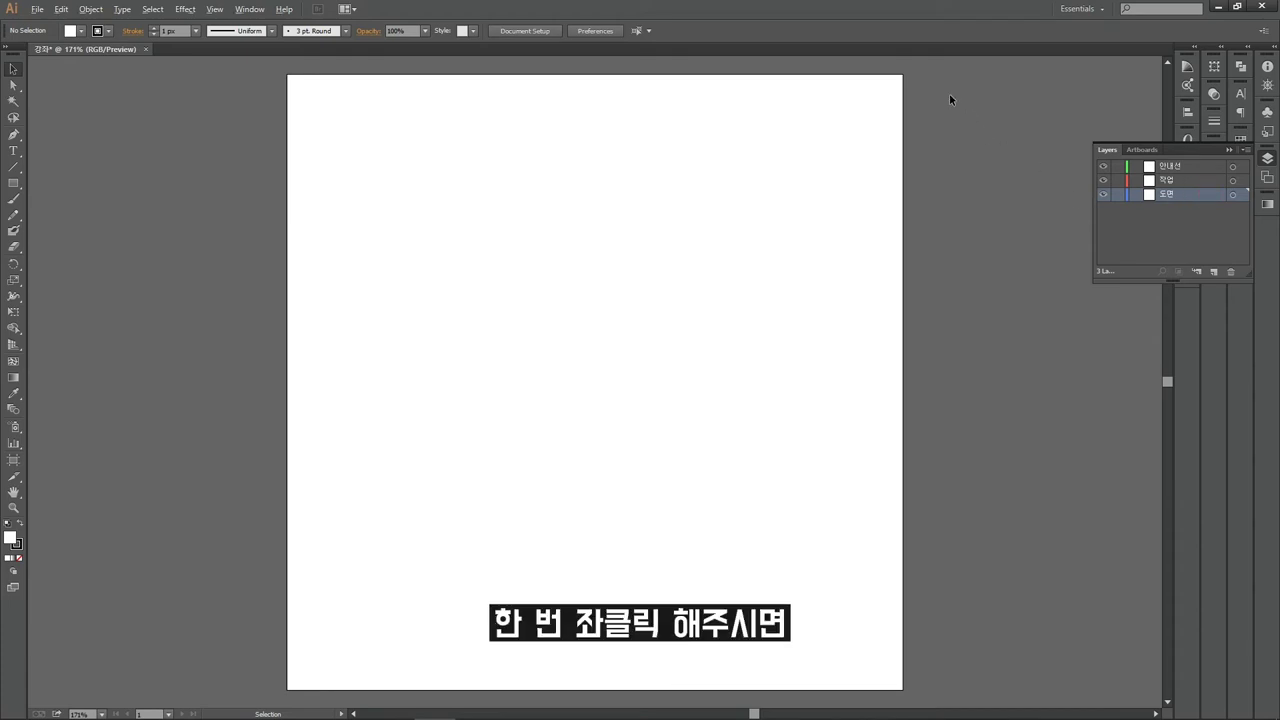
# Create a 40 x 40 px rectangle on the 도면 layer, just outside the artboard's upper right corner
pyautogui.scroll(3, 949, 93)
pyautogui.scroll(2, 949, 93)
pyautogui.scroll(3, 713, 254)
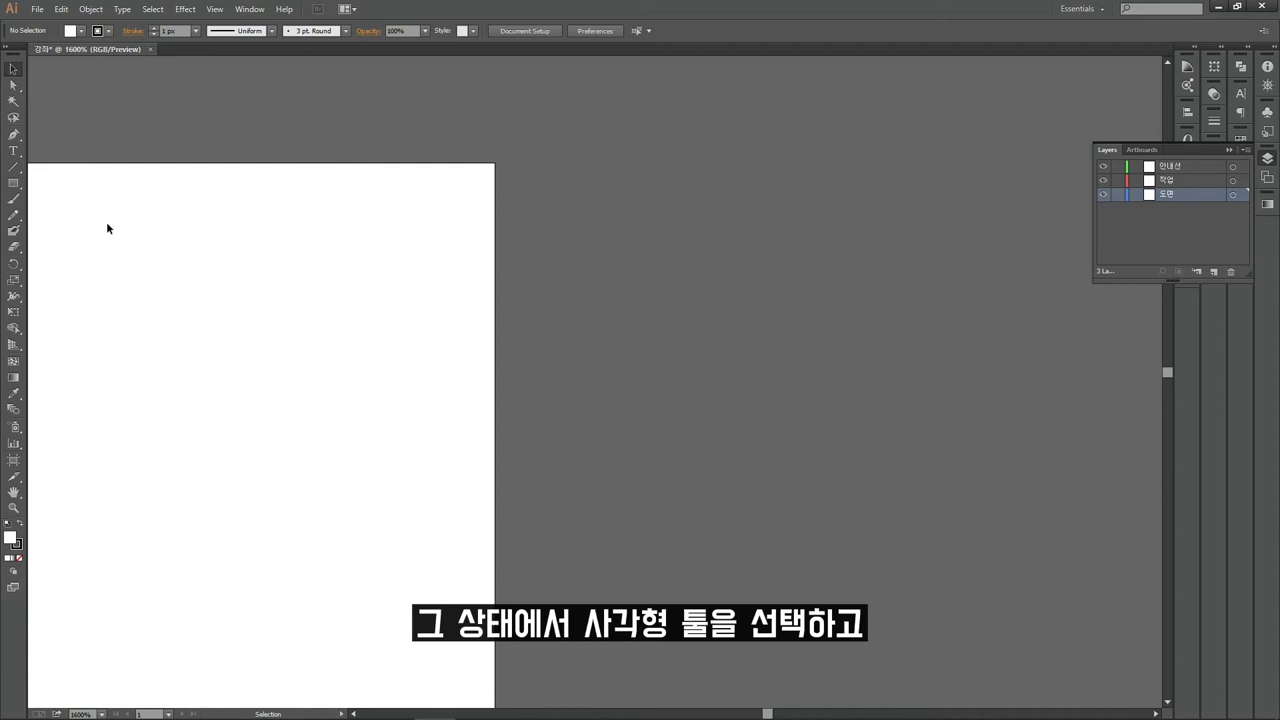
pyautogui.click(12, 188)
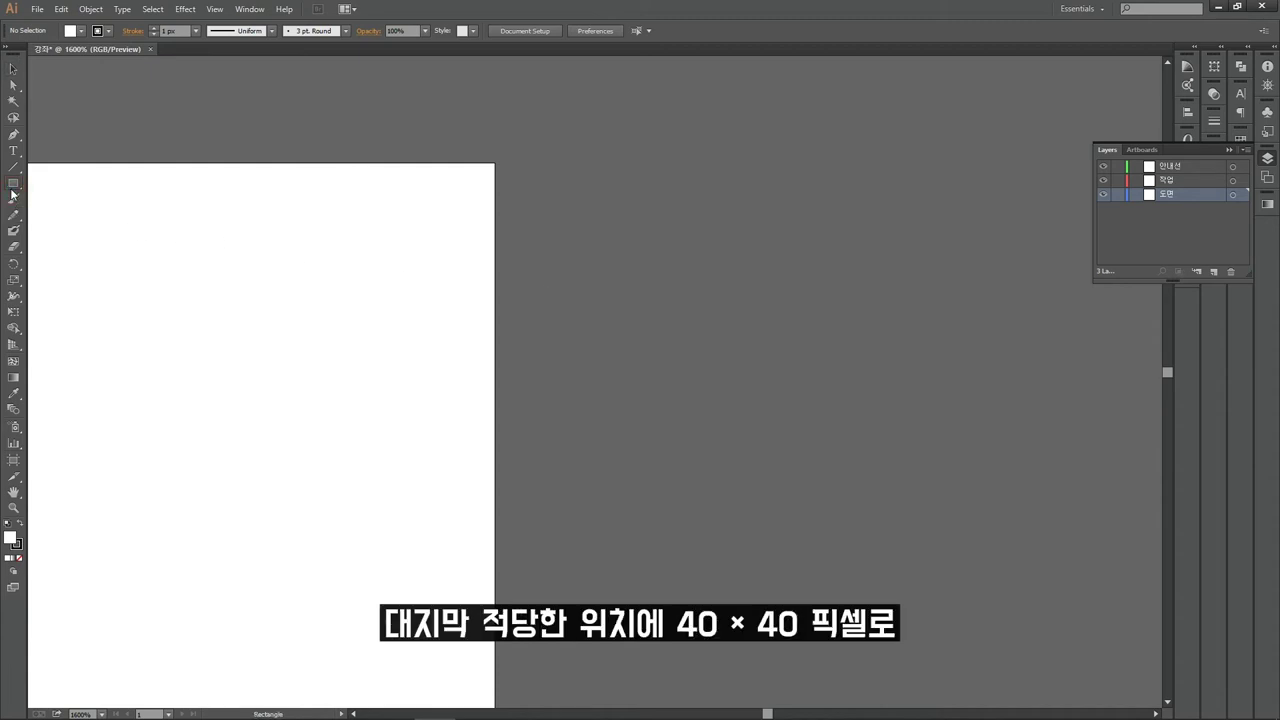
pyautogui.click(643, 287)
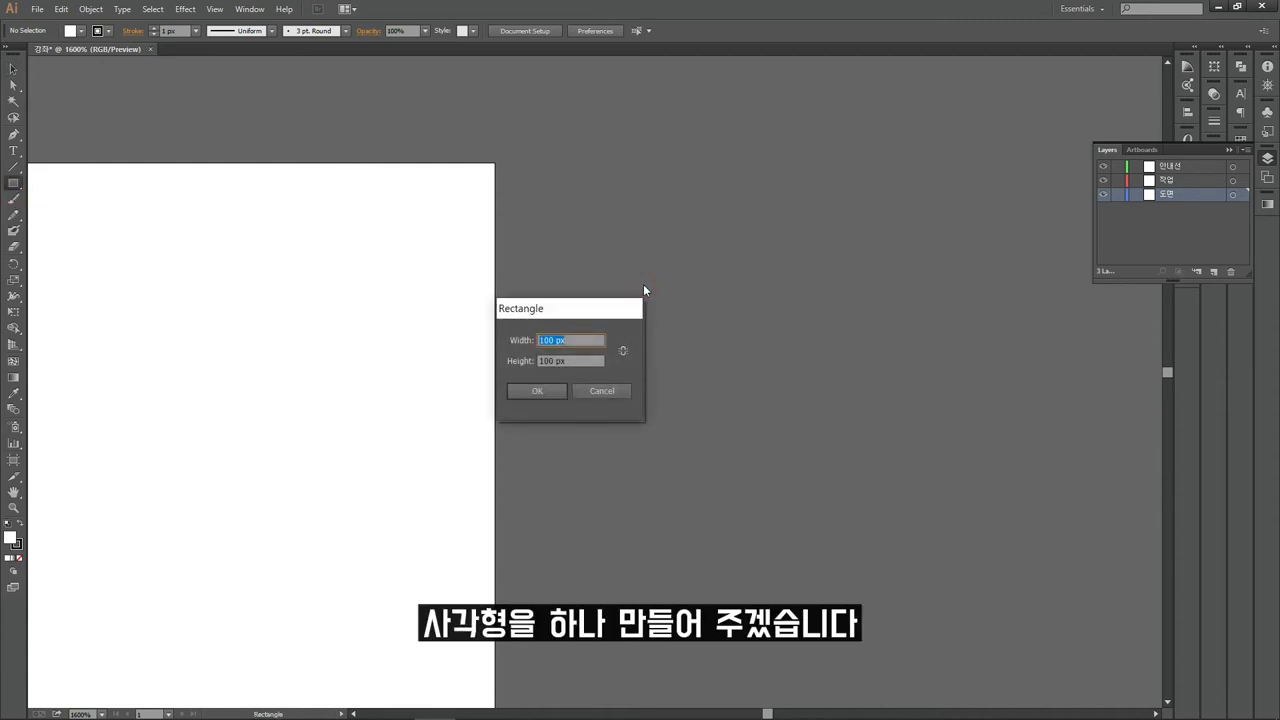
pyautogui.write('40')
pyautogui.press('Tab')
pyautogui.write('40')
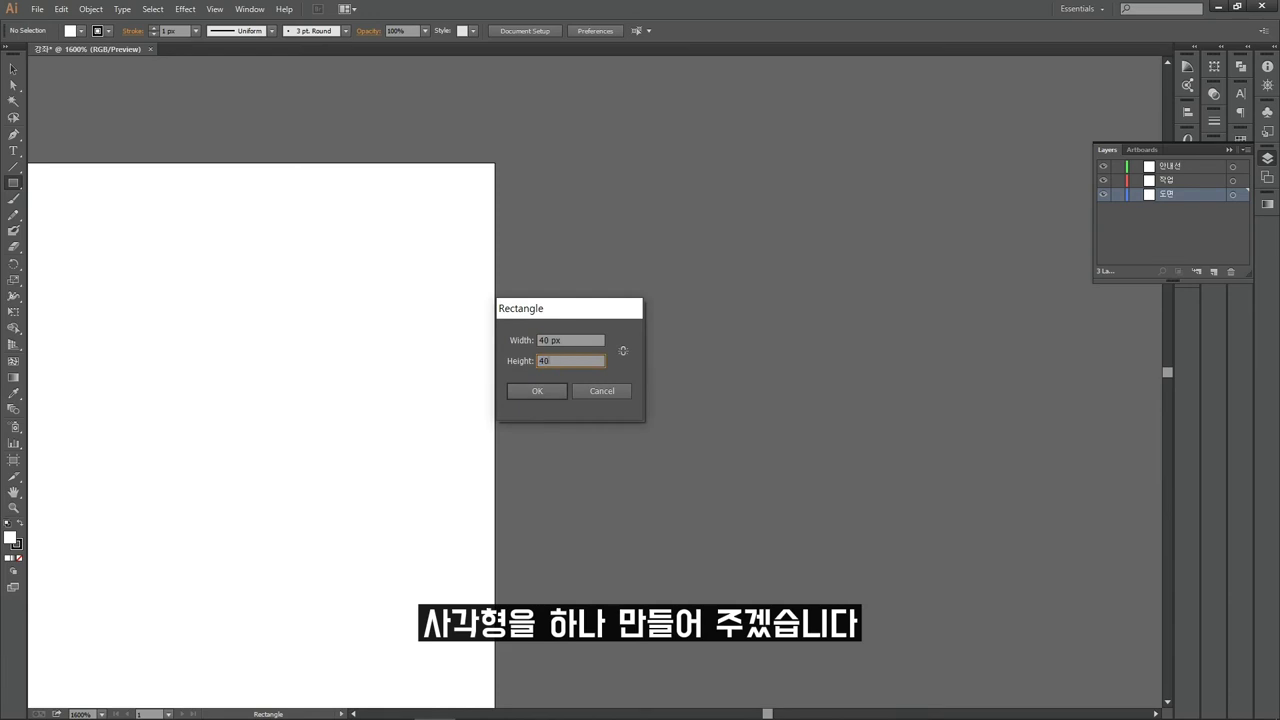
pyautogui.click(550, 391)
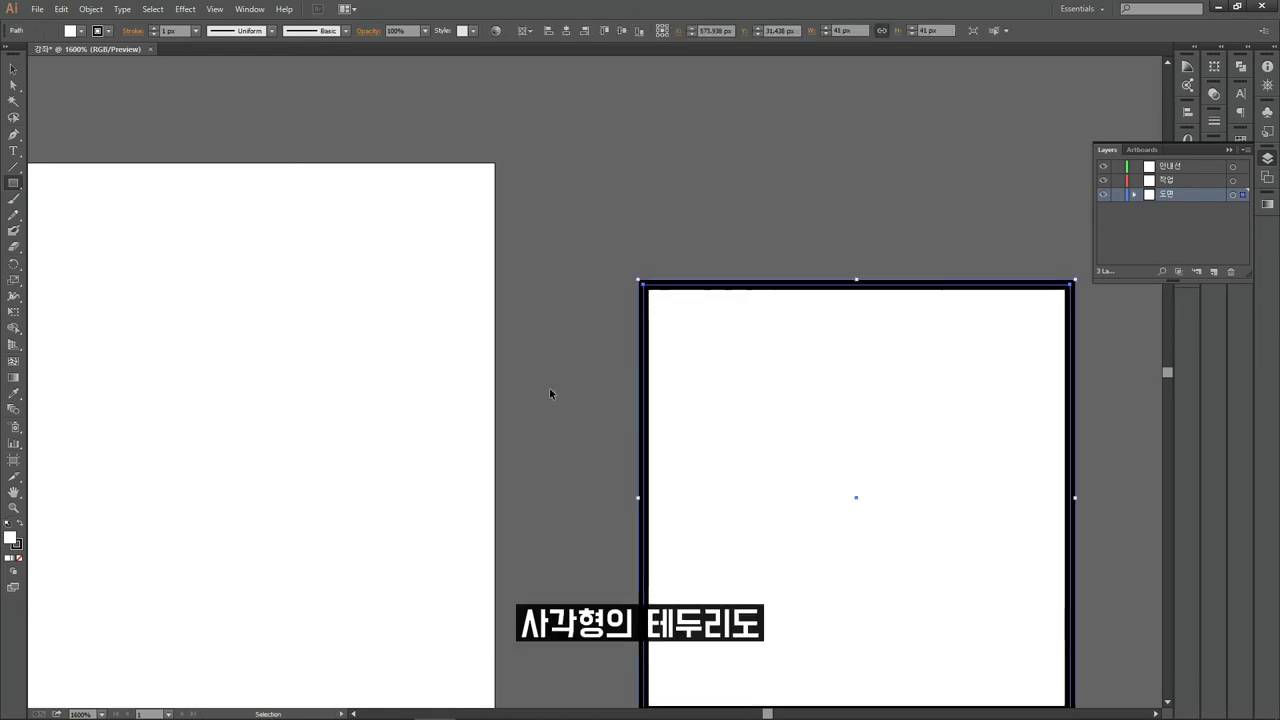
# Remove the stroke from the 40 px square
pyautogui.hscroll(5, 550, 387)
pyautogui.scroll(-2, 551, 386)
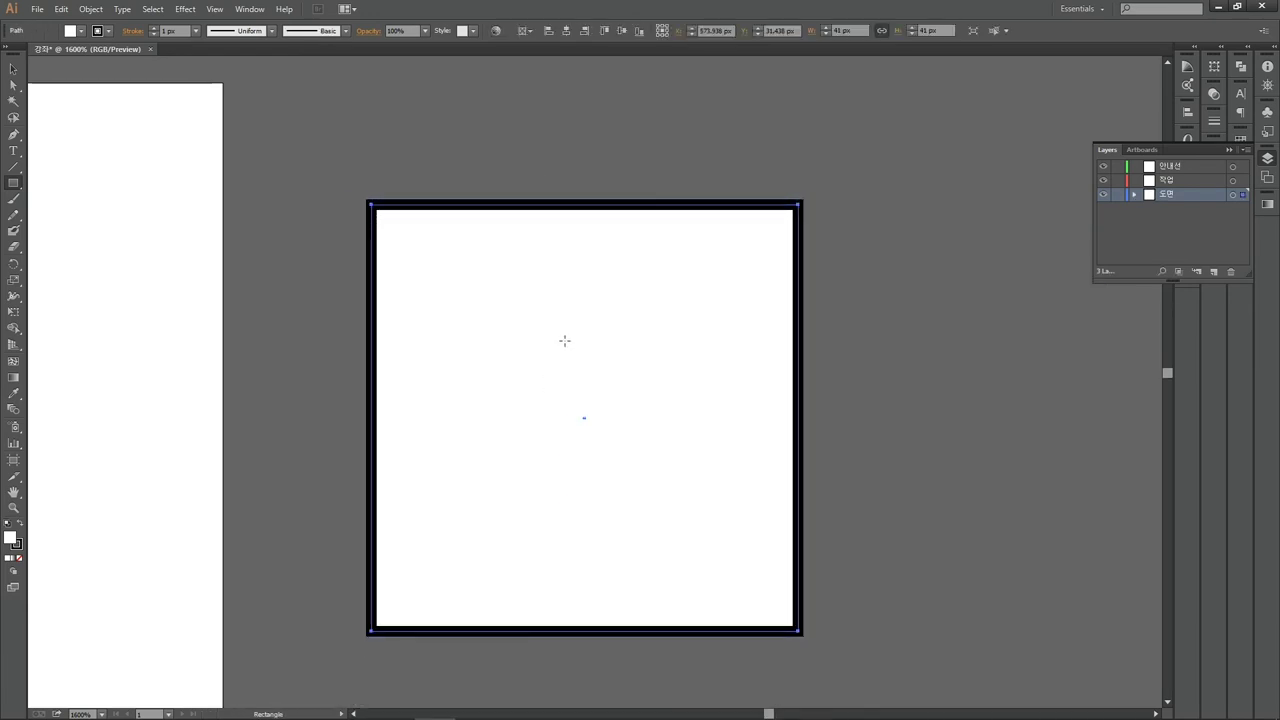
pyautogui.click(20, 558)
pyautogui.click(20, 559)
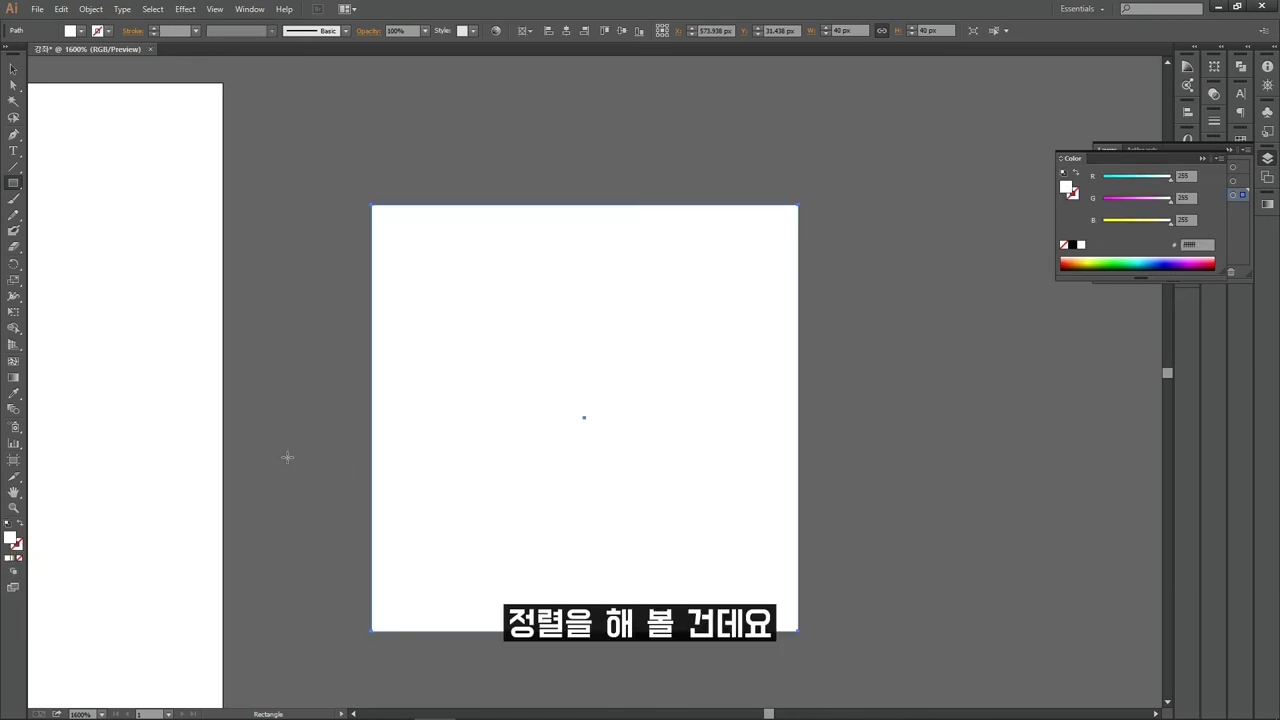
# Show the grid and move the square onto its lines, with its centre at X 565 px, Y 20 px
pyautogui.press('v')
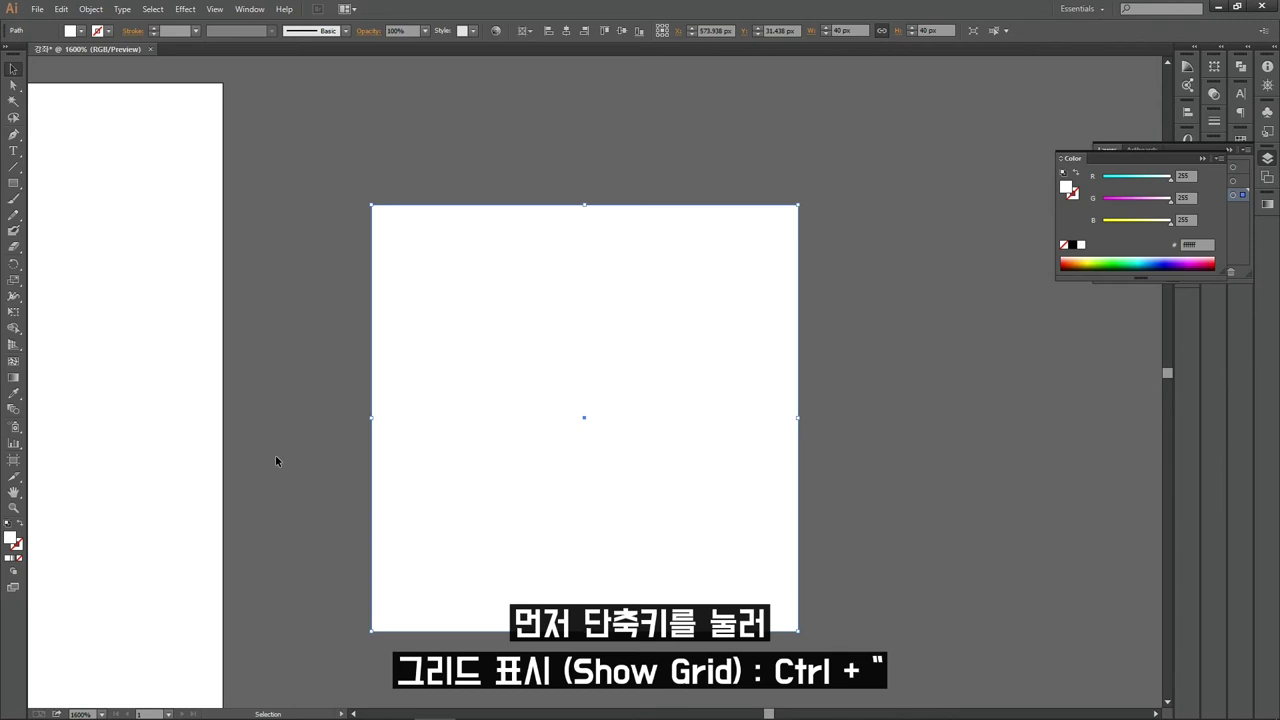
pyautogui.hotkey('ctrl', "'")
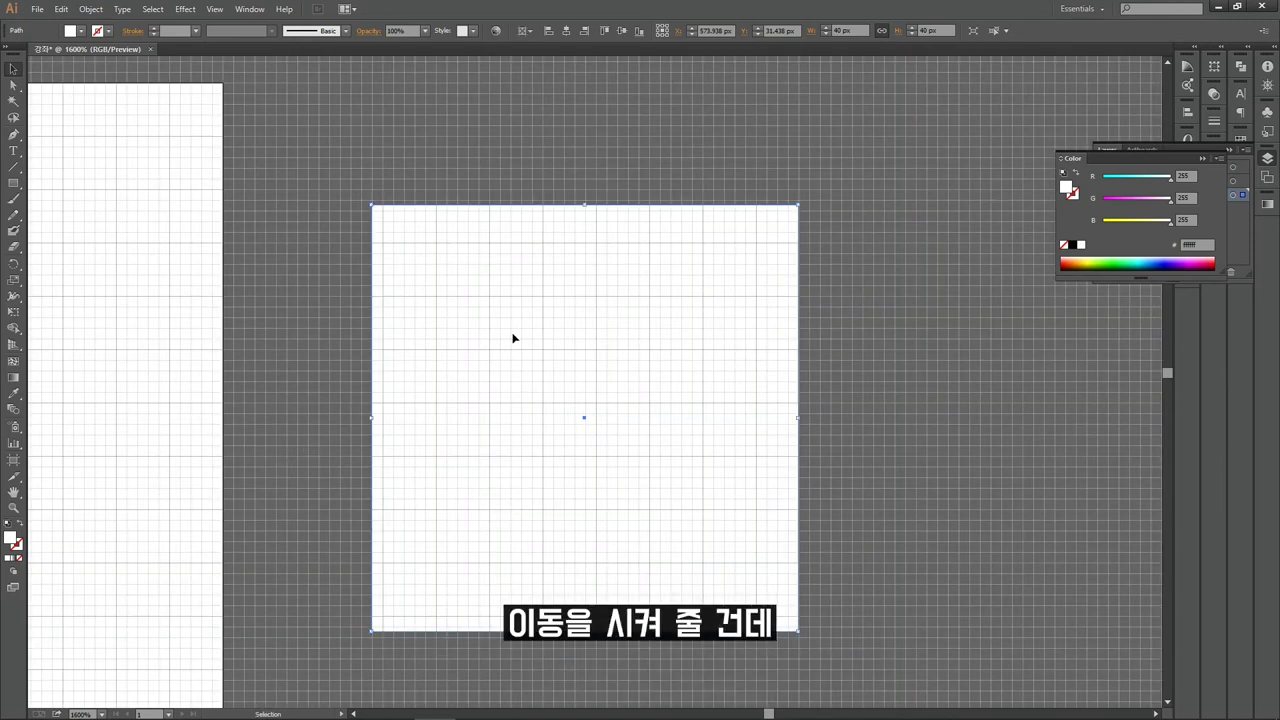
pyautogui.moveTo(513, 337); pyautogui.dragTo(428, 225)
pyautogui.press('Up')
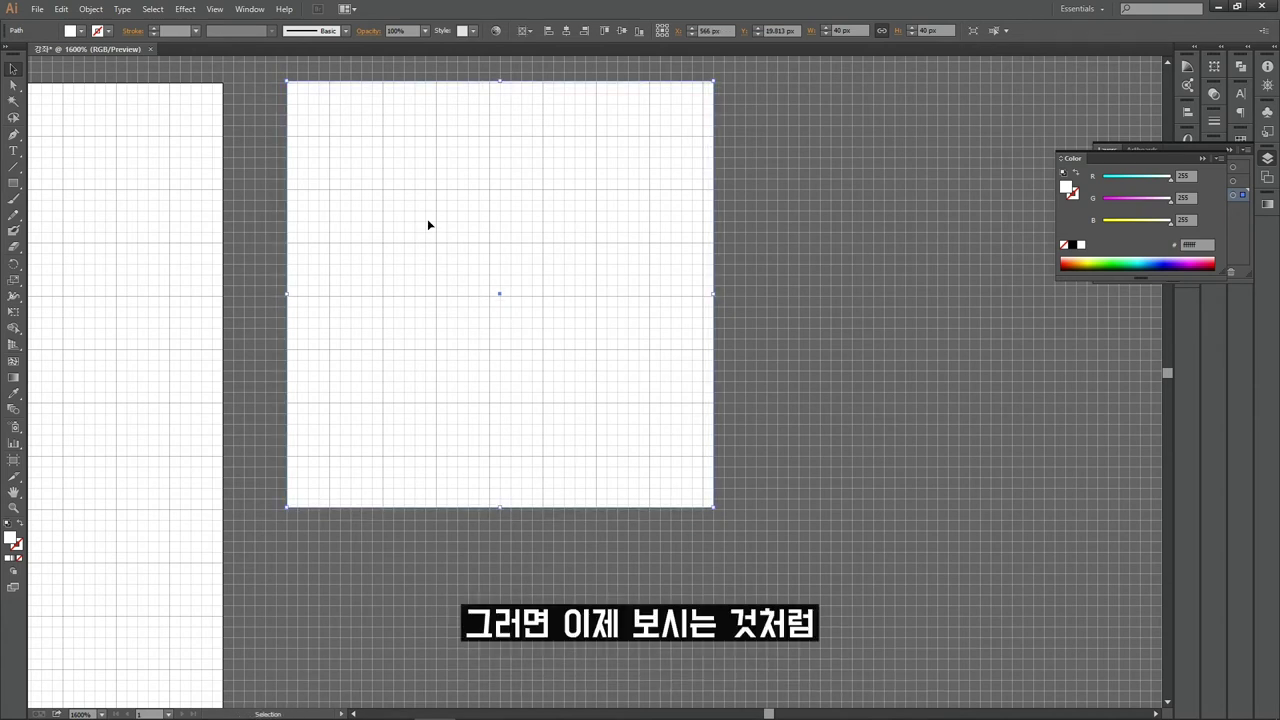
pyautogui.press('Down')
pyautogui.press('Right')
pyautogui.press('Left')
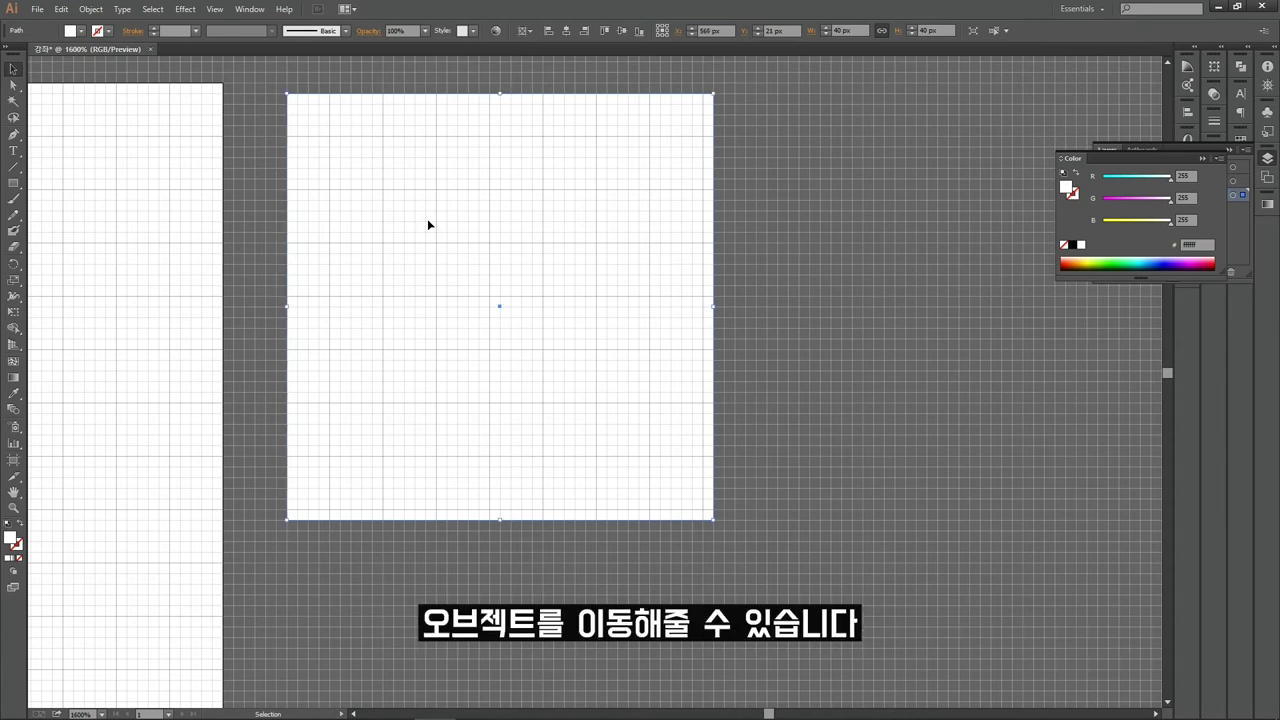
pyautogui.press('Left')
pyautogui.press('Left')
pyautogui.press('Right')
pyautogui.press('Right')
pyautogui.press('Left')
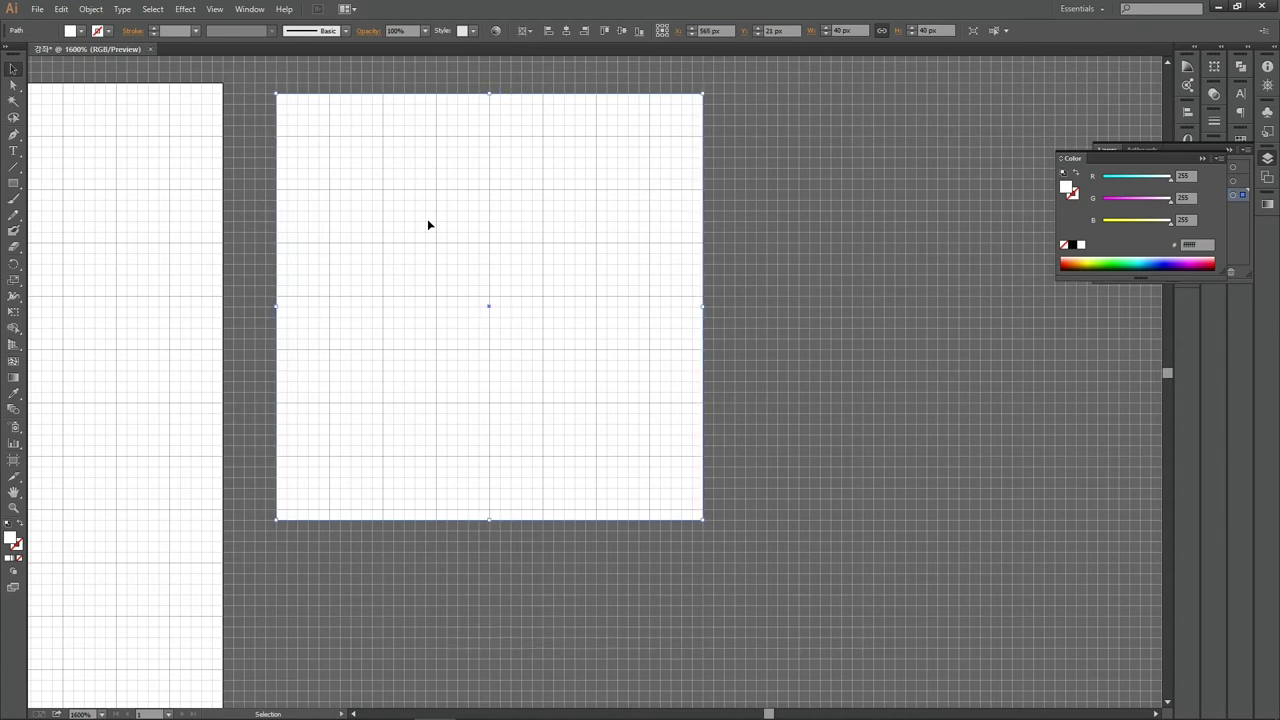
pyautogui.press('Up')
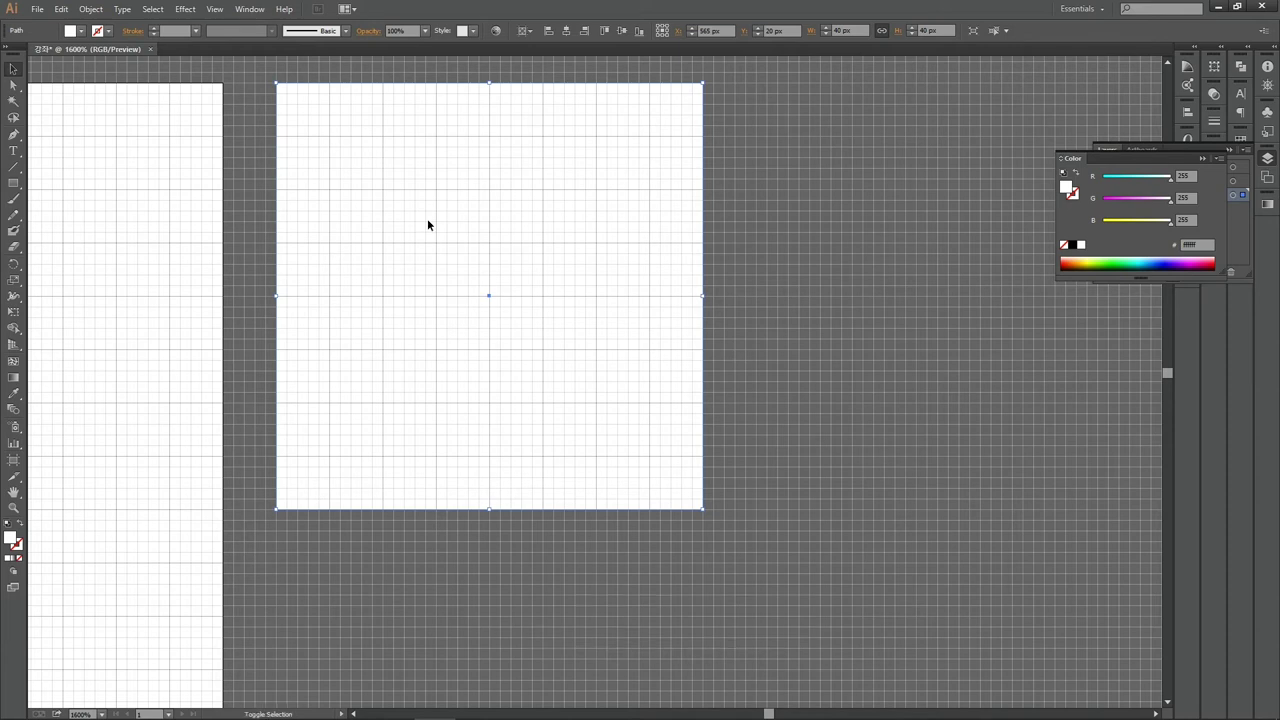
# Lock the 도면 layer and try selecting the white square to check the lock
pyautogui.press('F6')
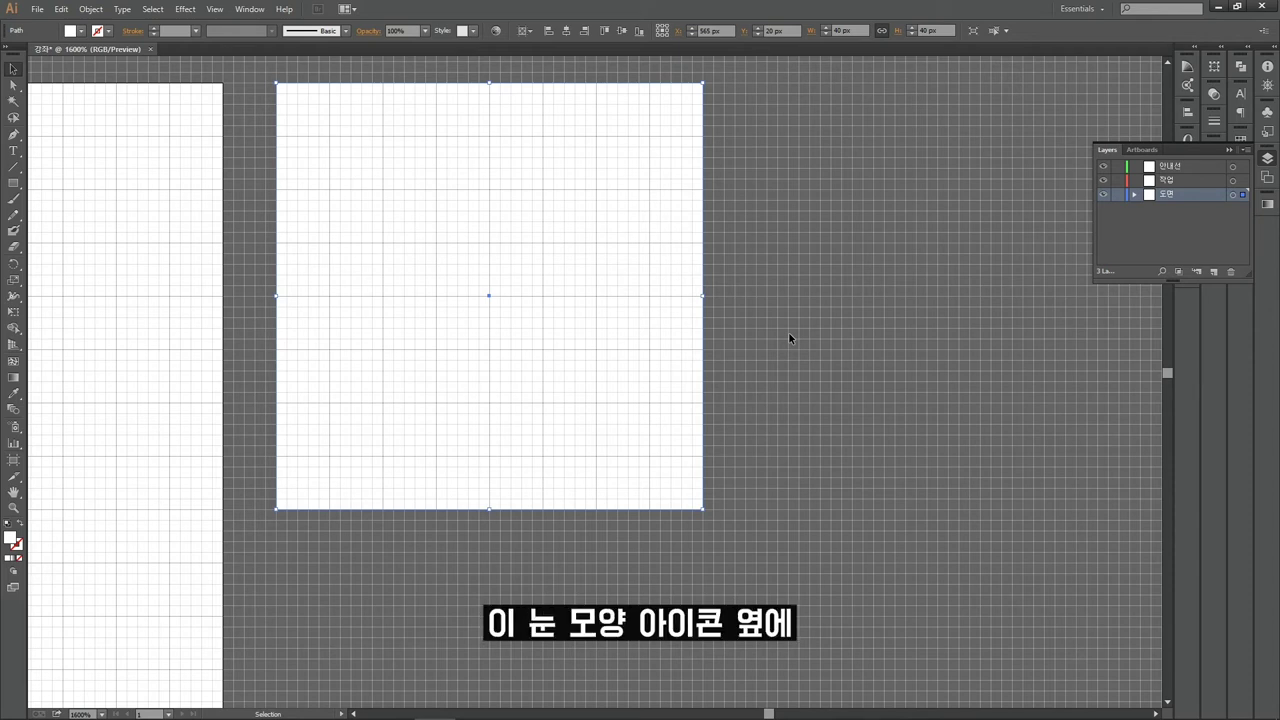
pyautogui.click(1119, 195)
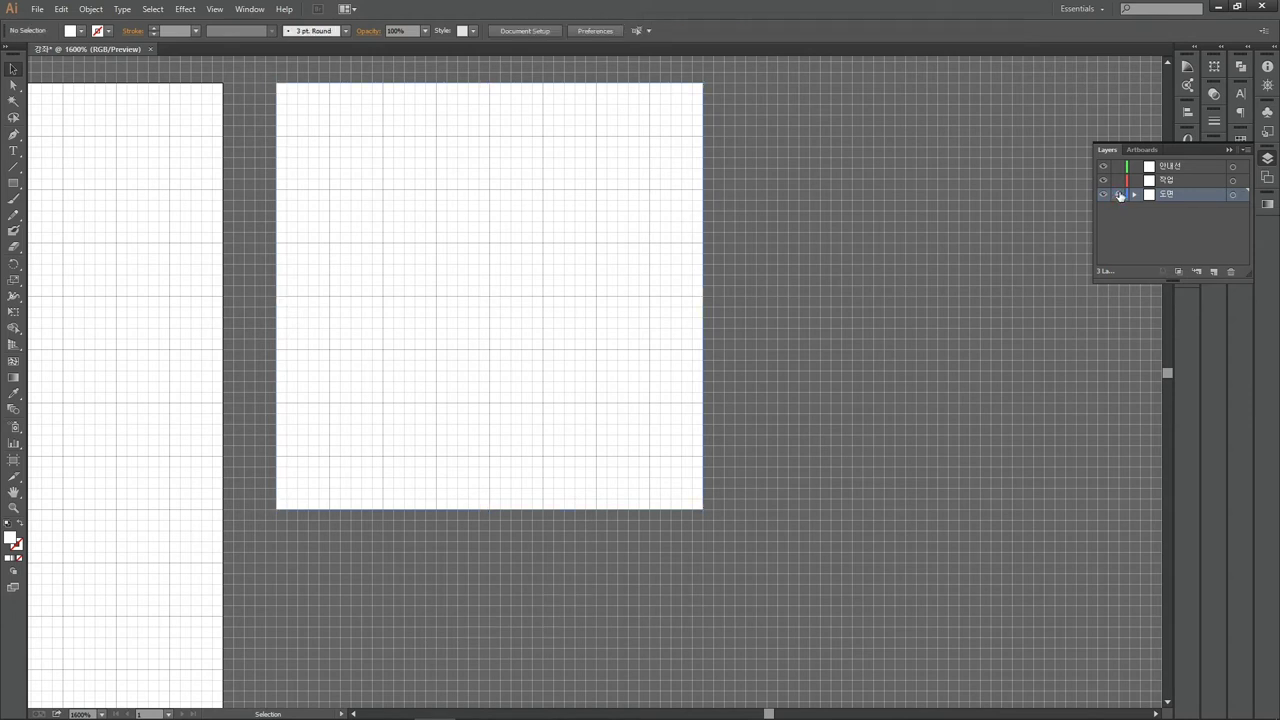
pyautogui.click(480, 274)
pyautogui.click(637, 202)
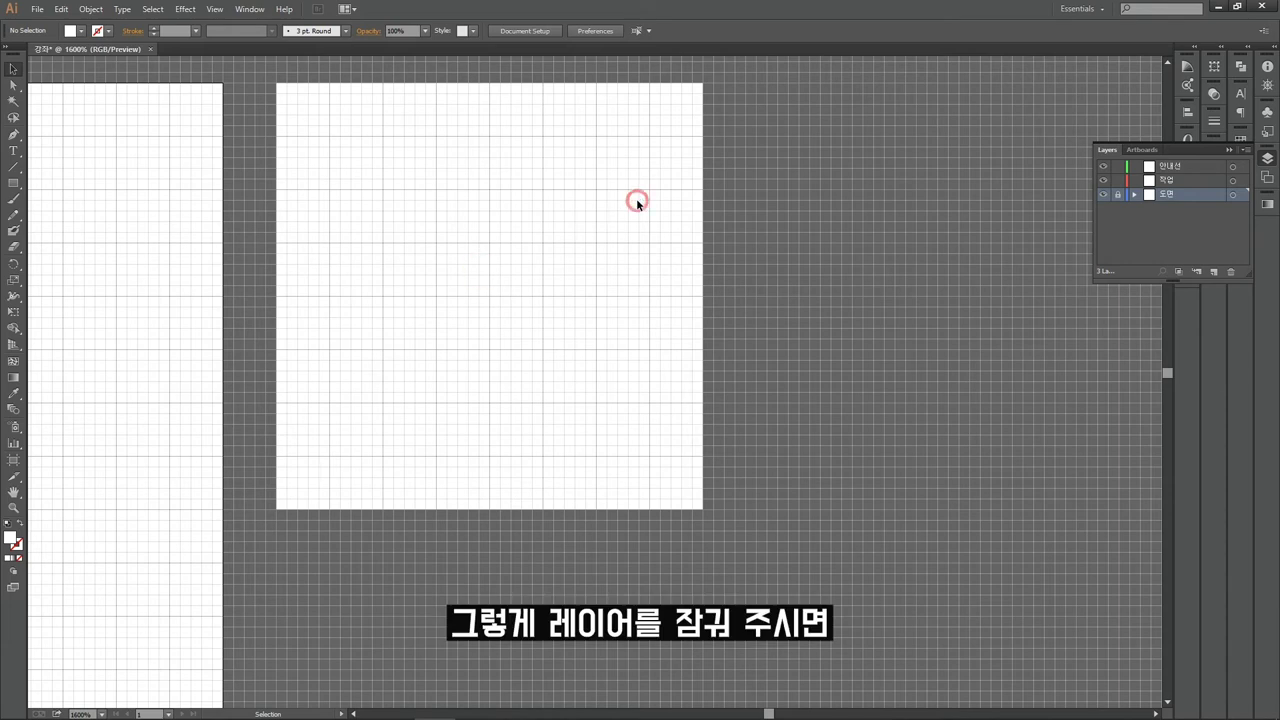
pyautogui.click(603, 300)
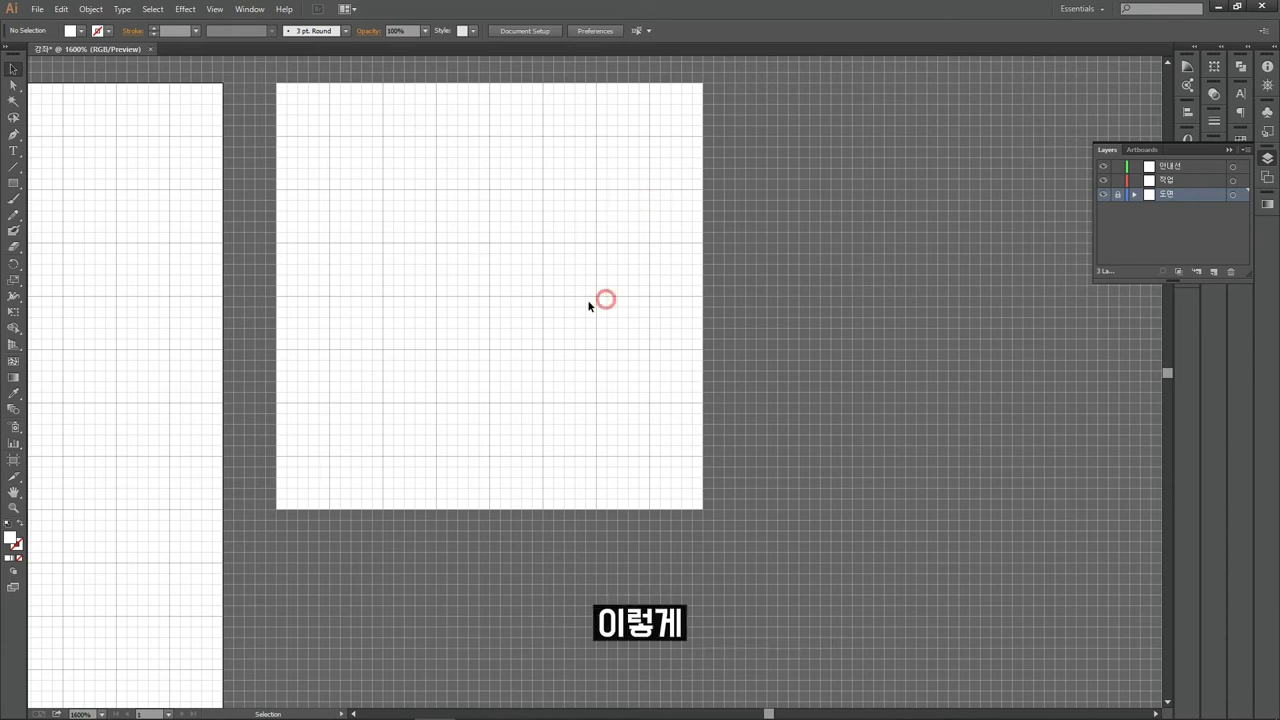
pyautogui.click(785, 145)
pyautogui.moveTo(537, 197); pyautogui.dragTo(383, 411)
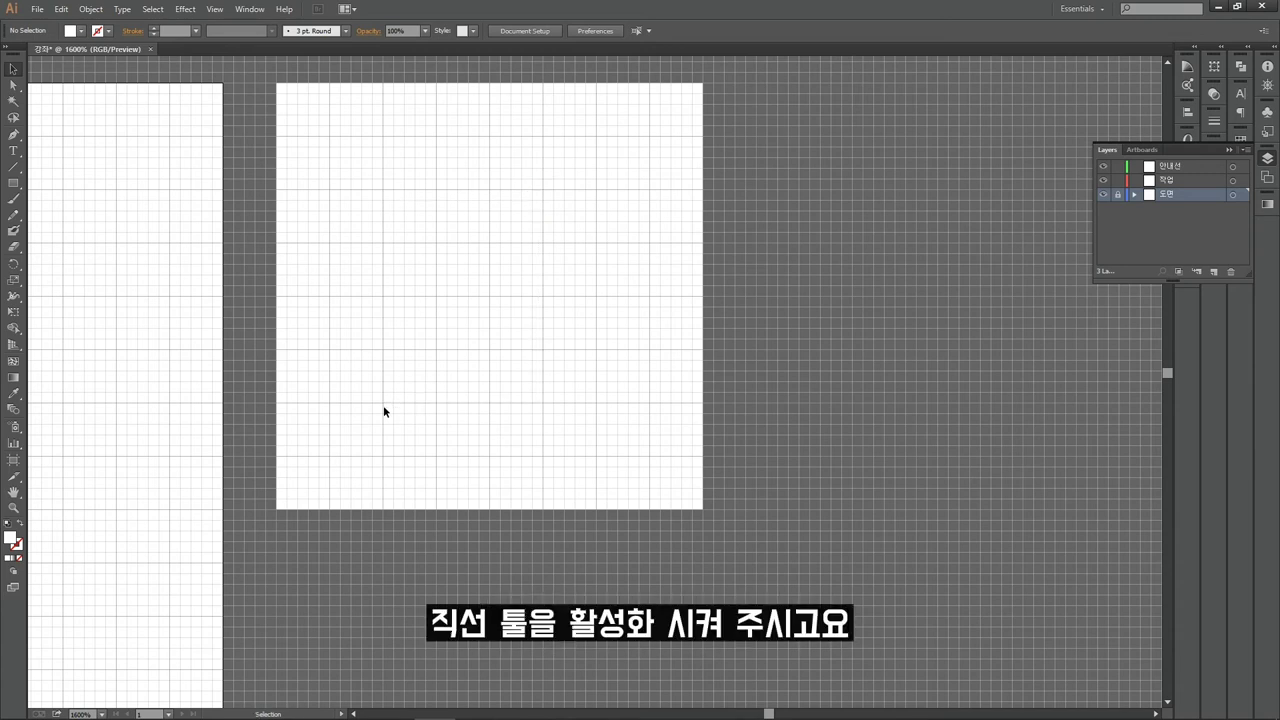
# Draw a vertical line 44 px long through the square's centre on the 안내선 layer
pyautogui.click(13, 166)
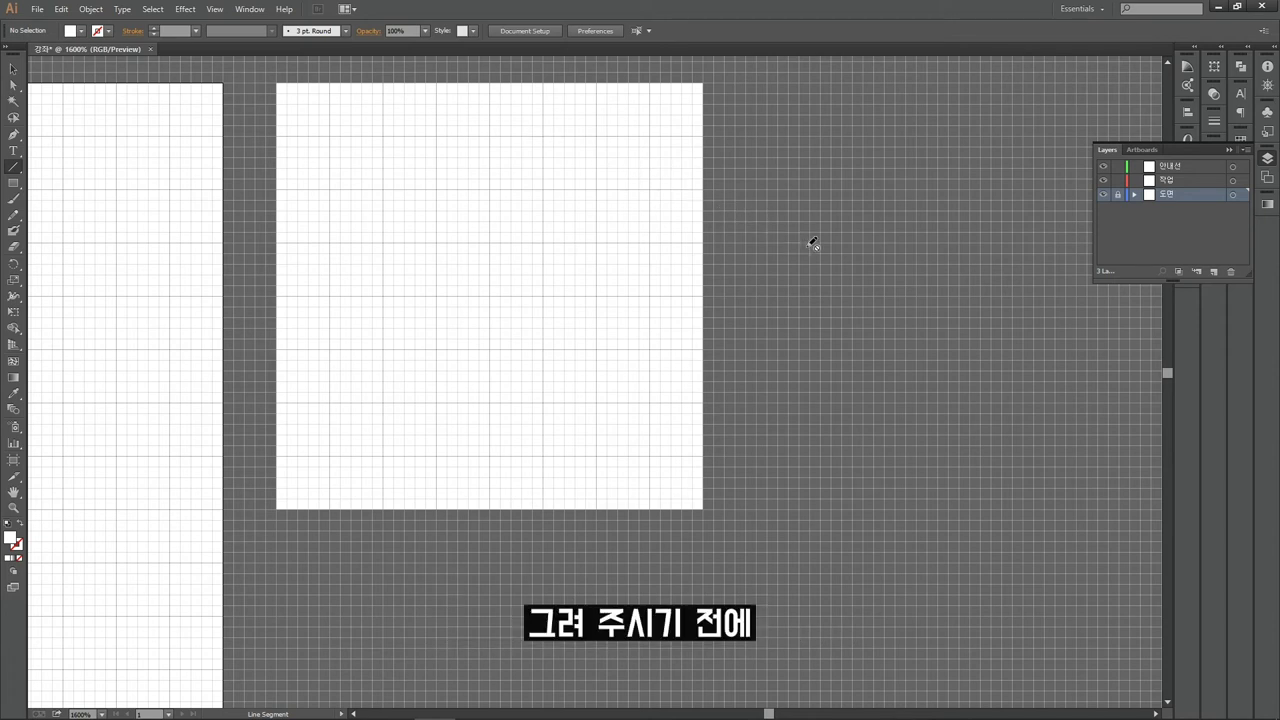
pyautogui.click(1194, 166)
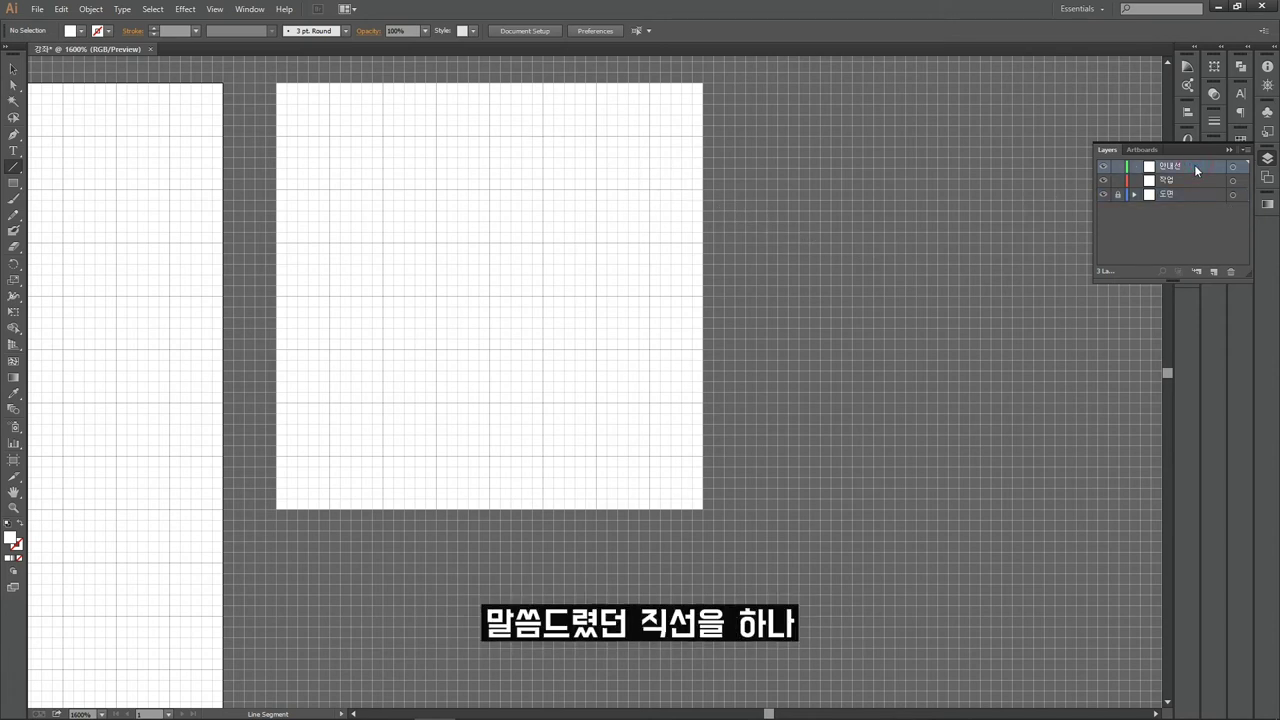
pyautogui.moveTo(488, 62); pyautogui.dragTo(553, 532)
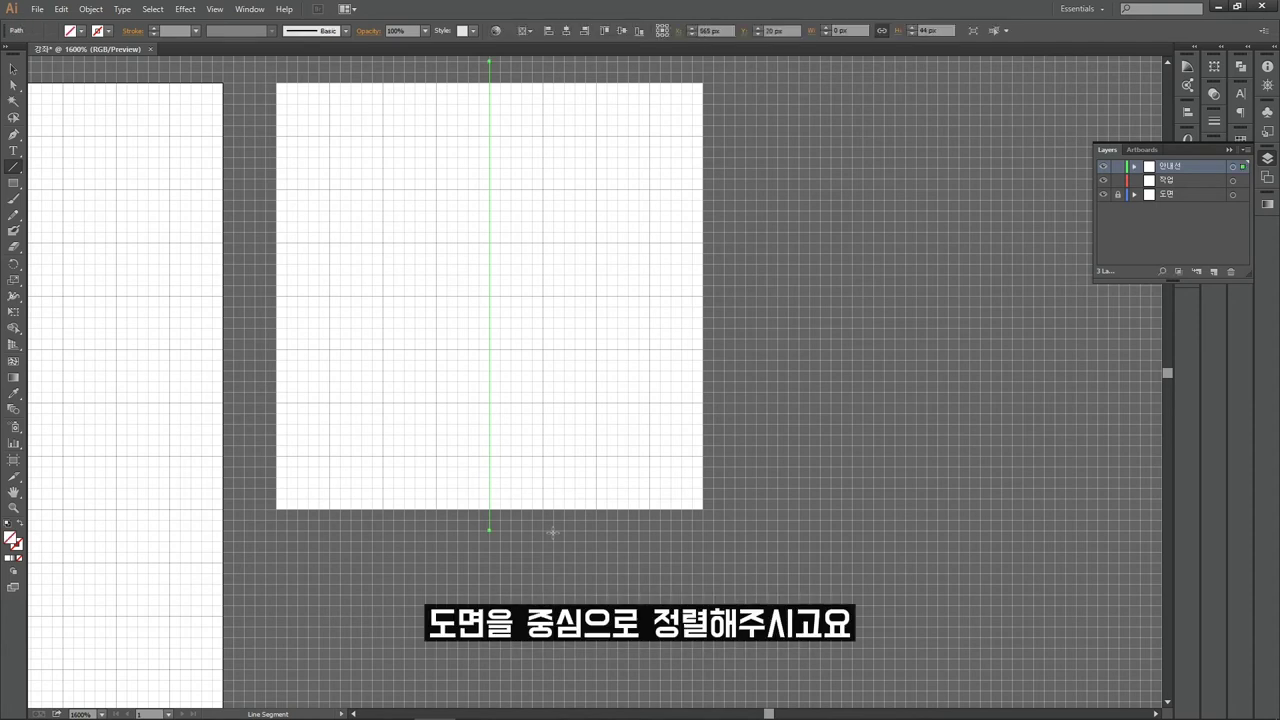
# Paste a copy of the vertical guide line in place and rotate it 90° to form a horizontal centre line
pyautogui.press('v')
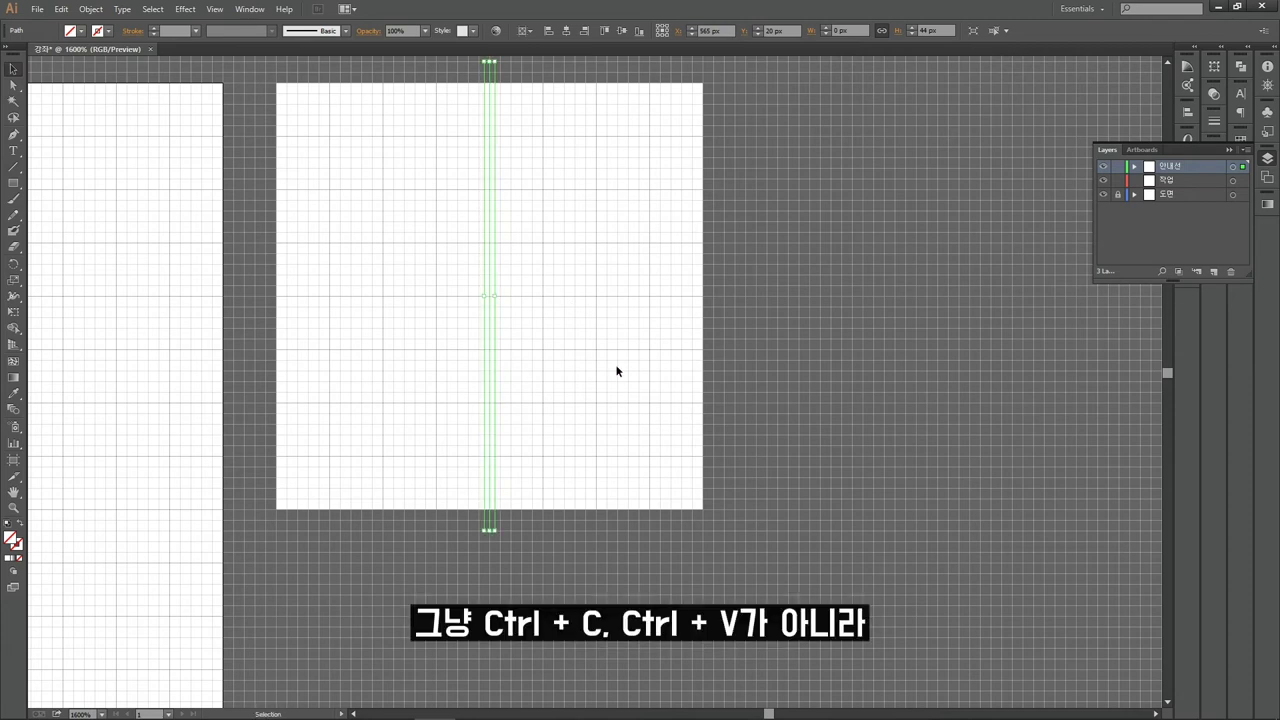
pyautogui.press('a')
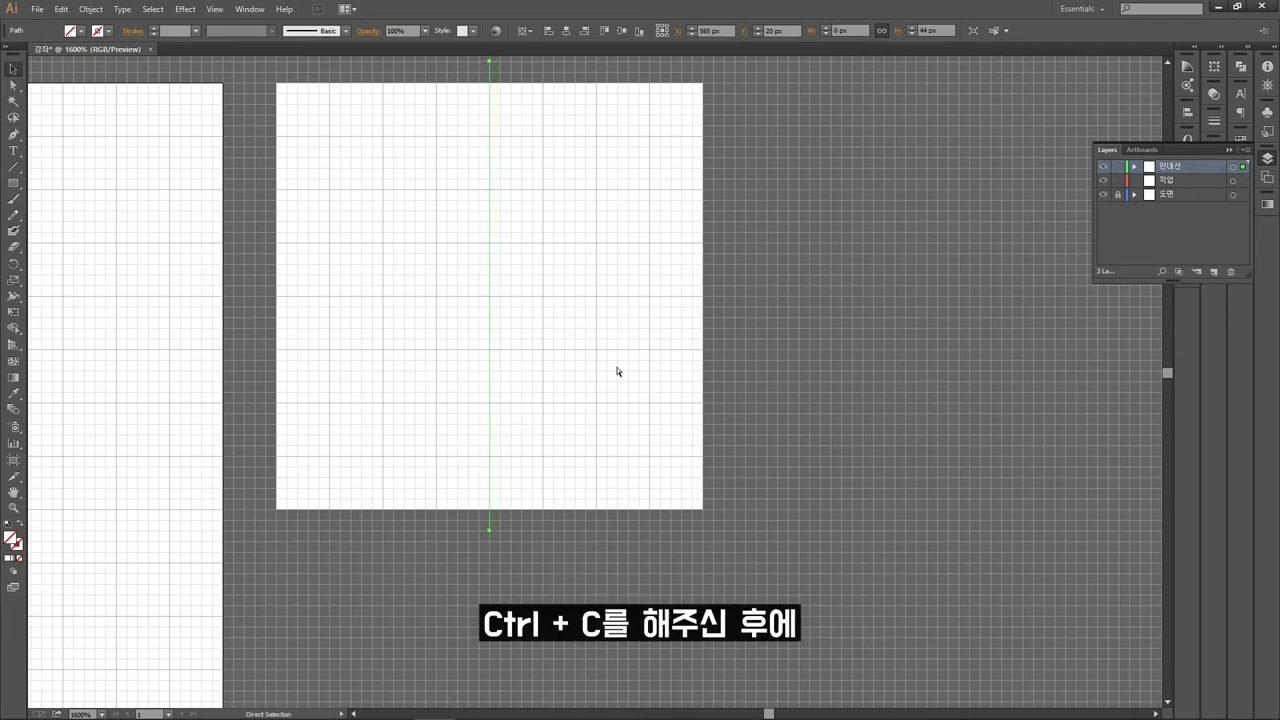
pyautogui.press('v')
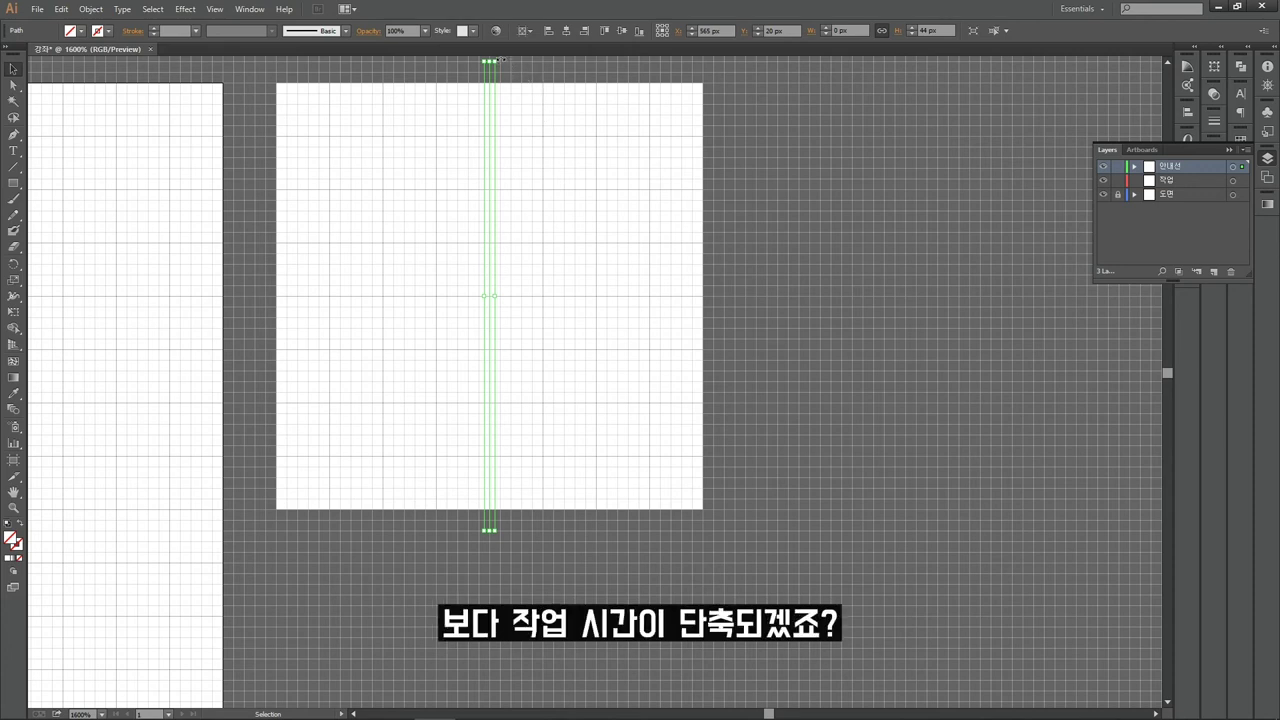
pyautogui.moveTo(502, 60); pyautogui.dragTo(739, 304)
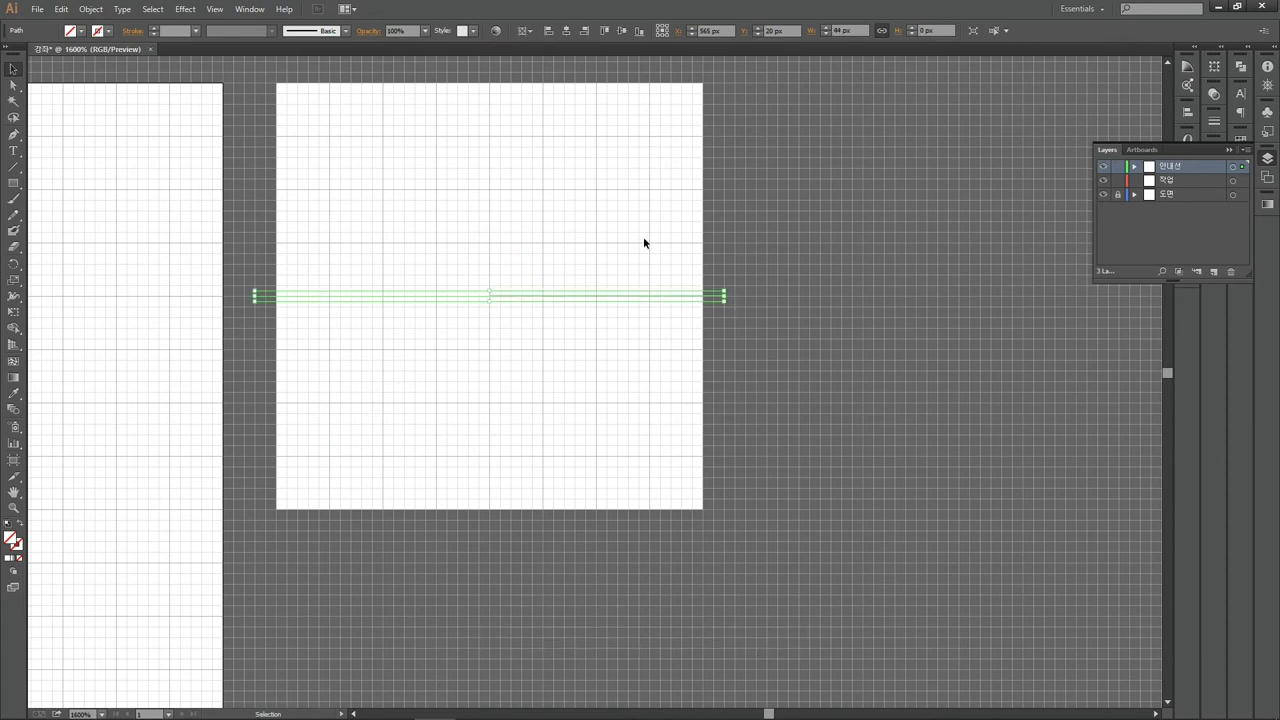
# Give both crossing guide lines a 0.05 px stroke in red (ff0000)
pyautogui.click(250, 9)
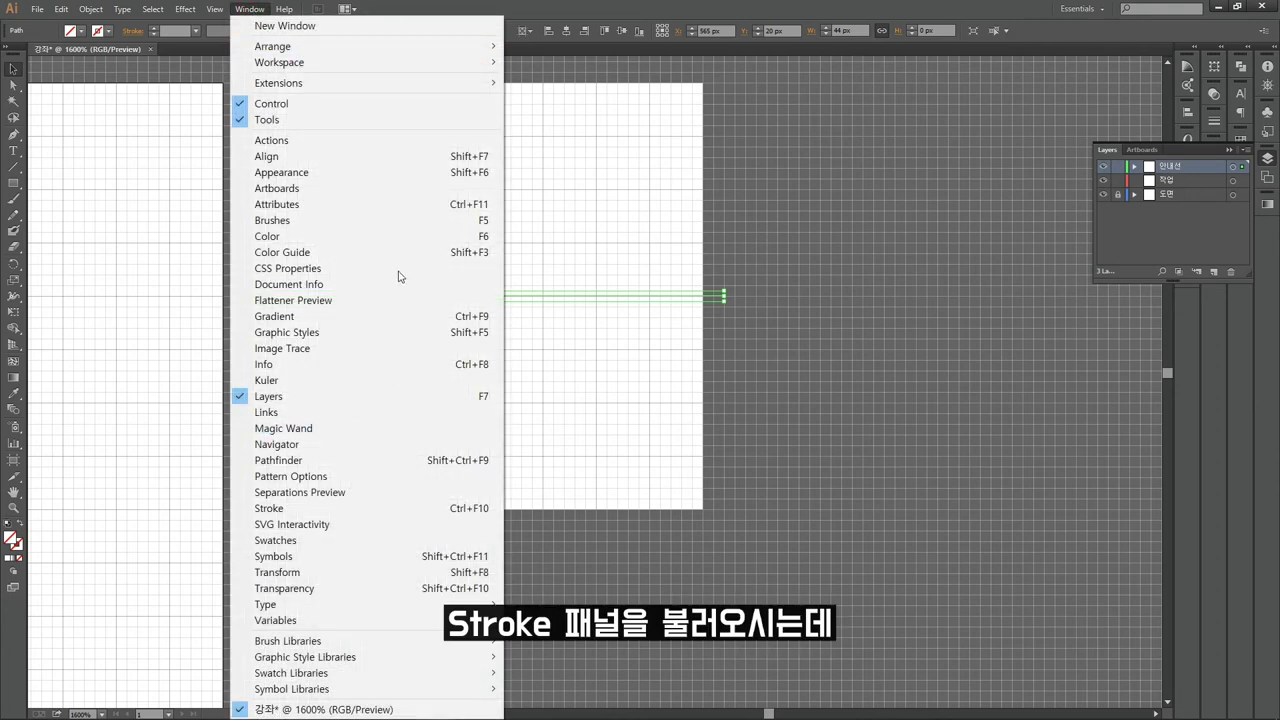
pyautogui.click(463, 509)
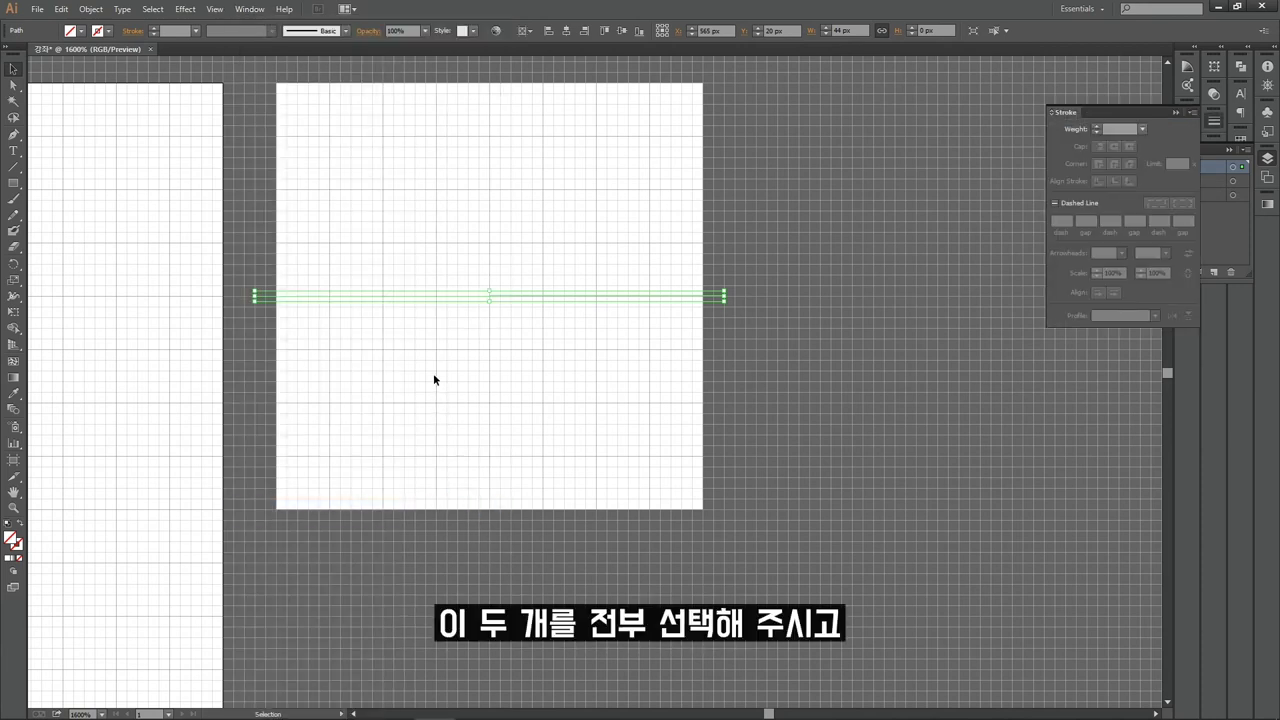
pyautogui.moveTo(431, 361); pyautogui.dragTo(605, 215)
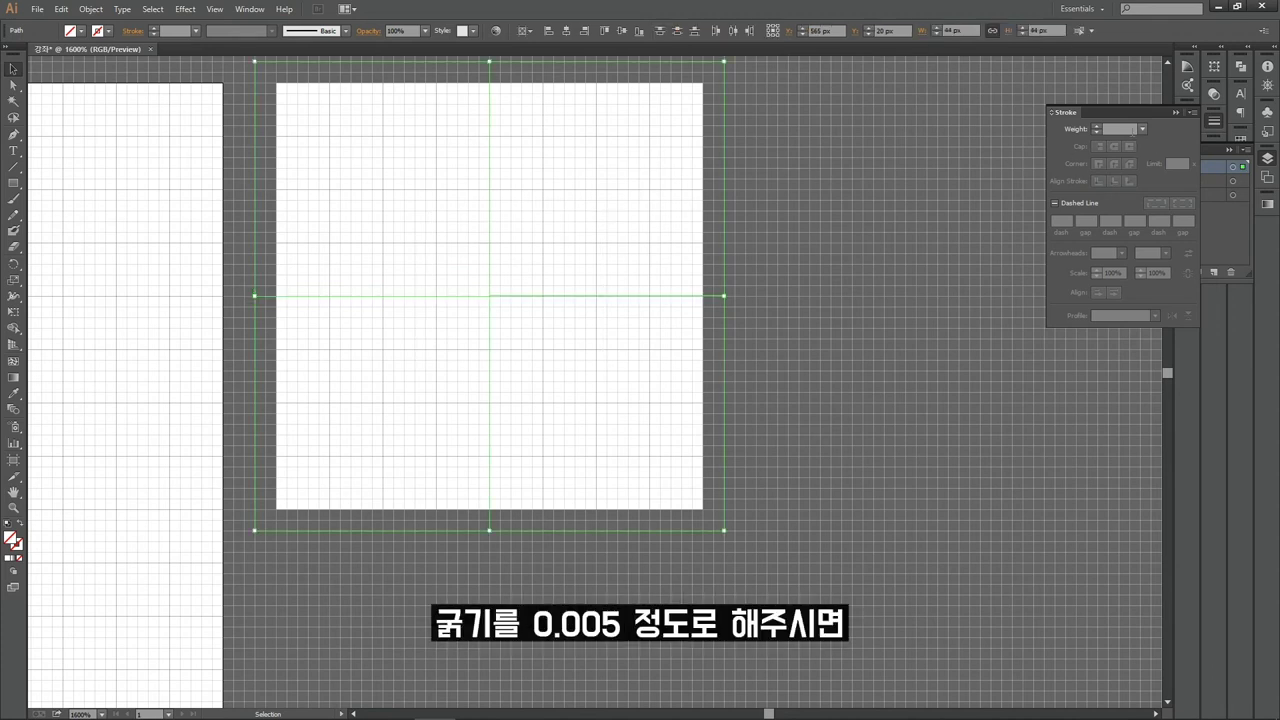
pyautogui.click(1133, 130)
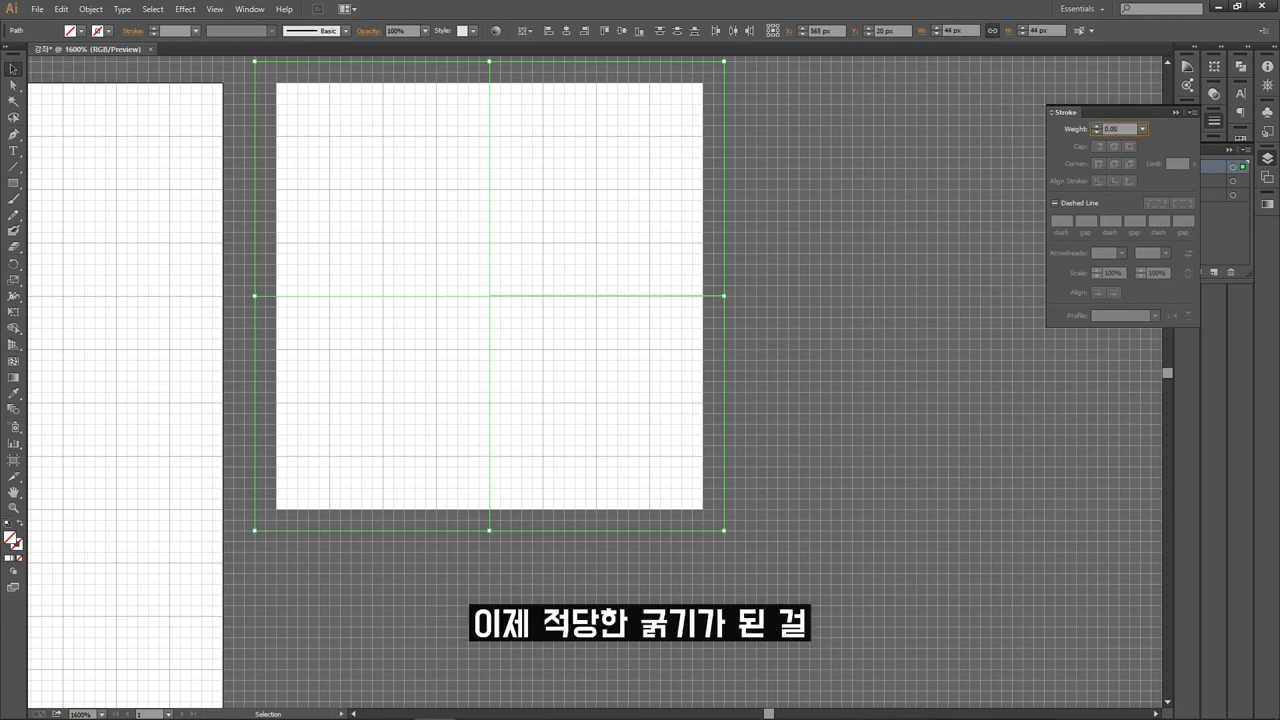
pyautogui.press('Return')
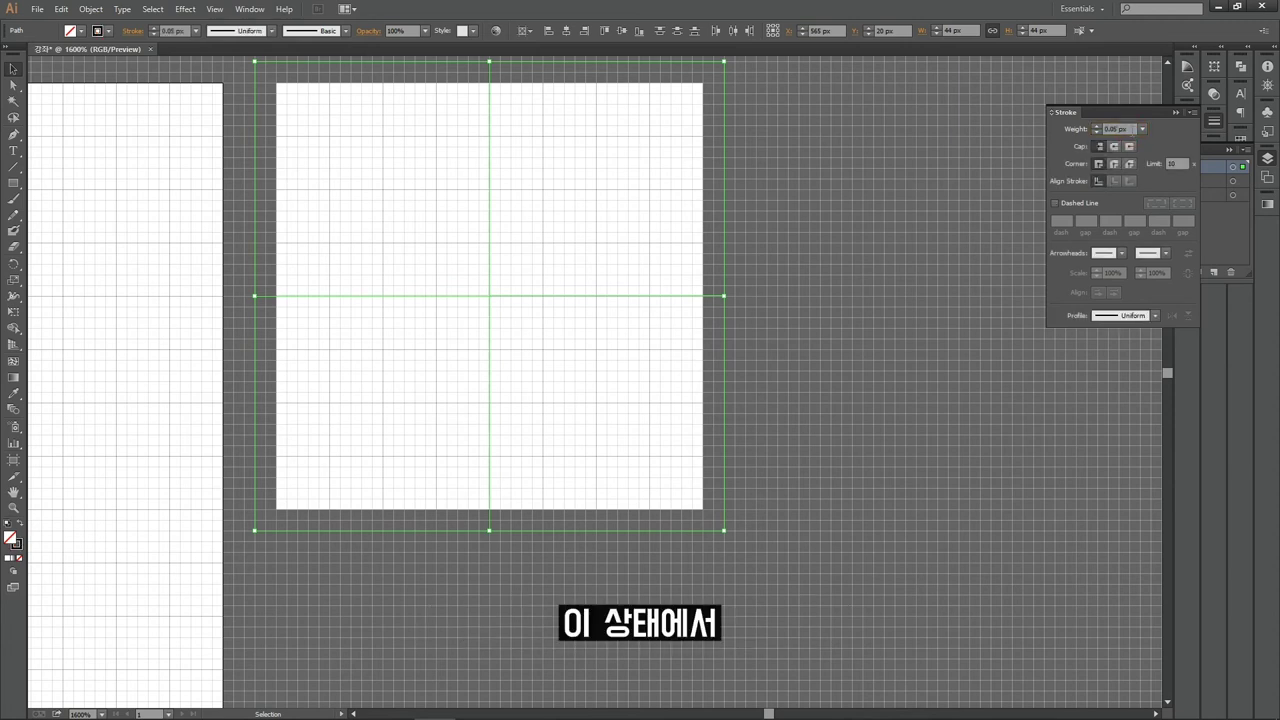
pyautogui.click(18, 556)
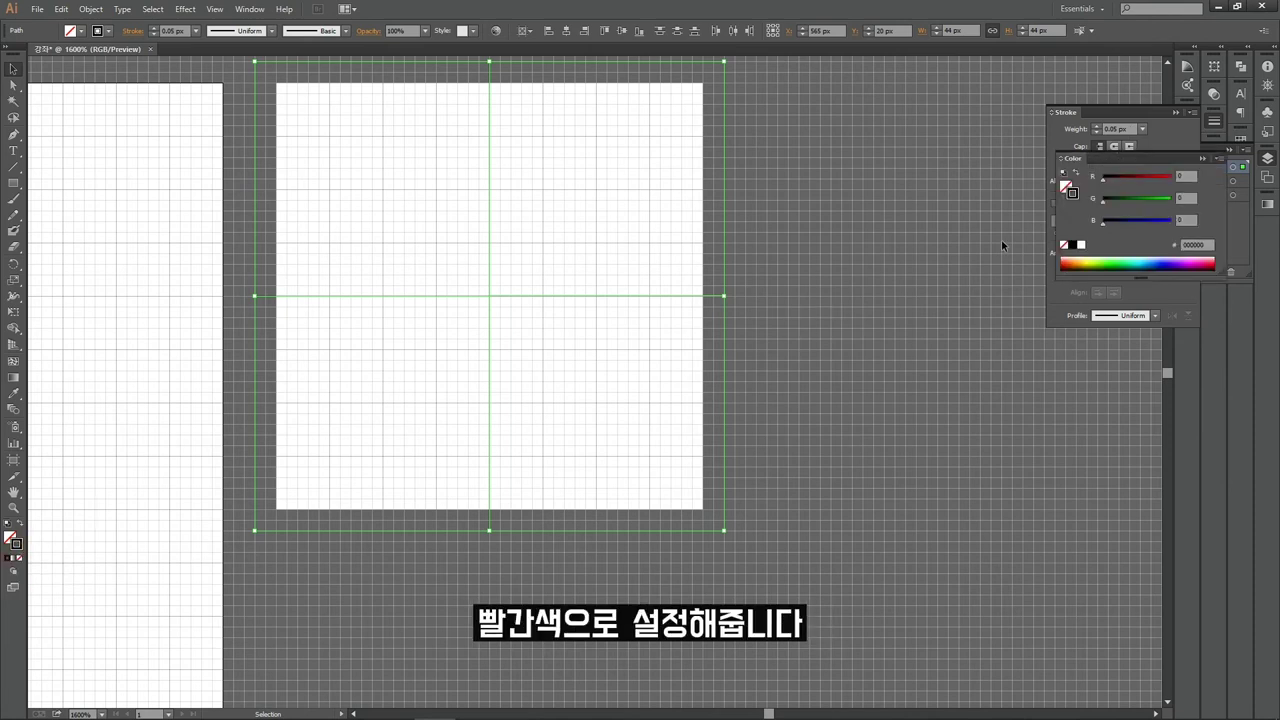
pyautogui.moveTo(1144, 176); pyautogui.dragTo(1172, 177)
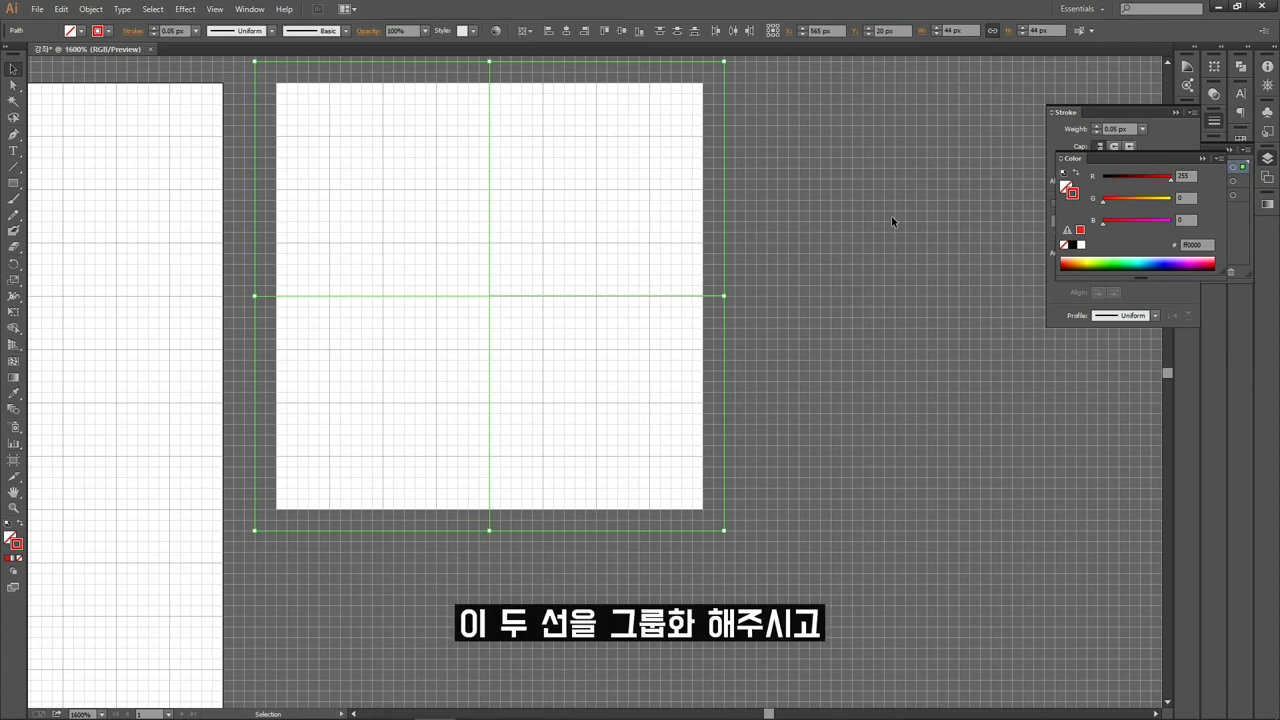
# Group the two red guide lines and lock the 안내선 layer
pyautogui.hotkey('ctrl', 'g')
pyautogui.click(1241, 66)
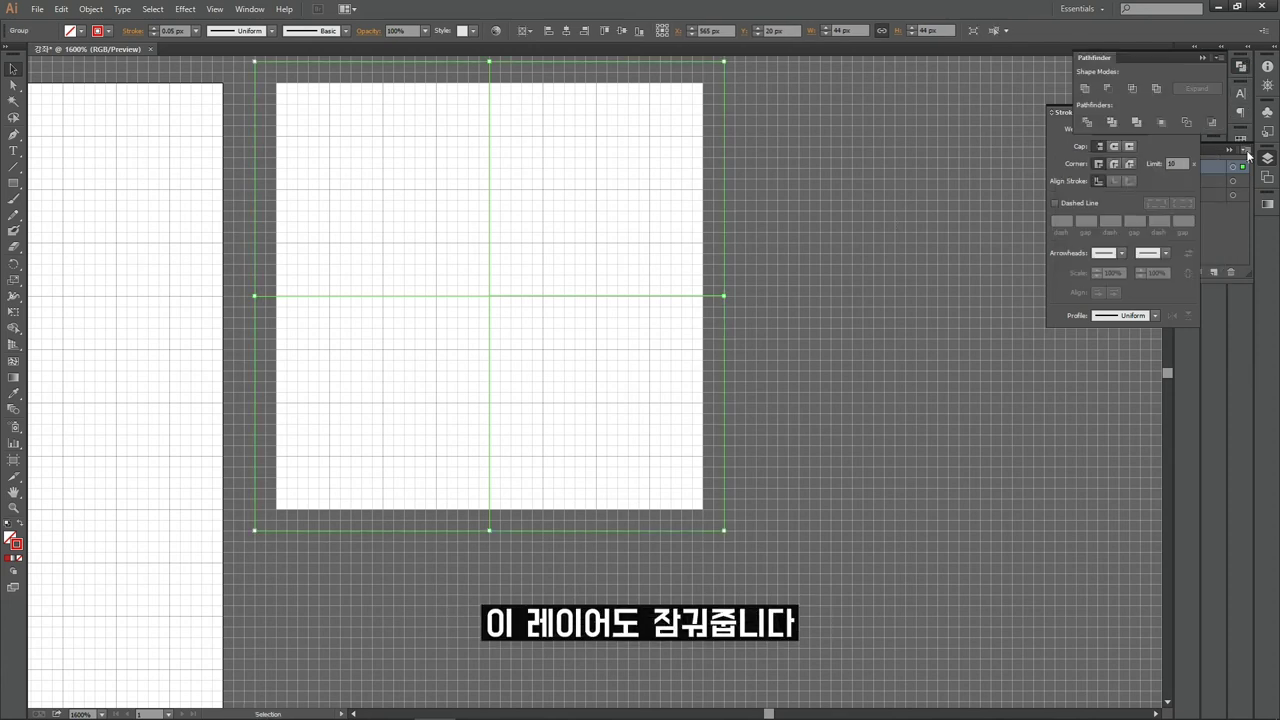
pyautogui.click(1267, 158)
pyautogui.click(1120, 166)
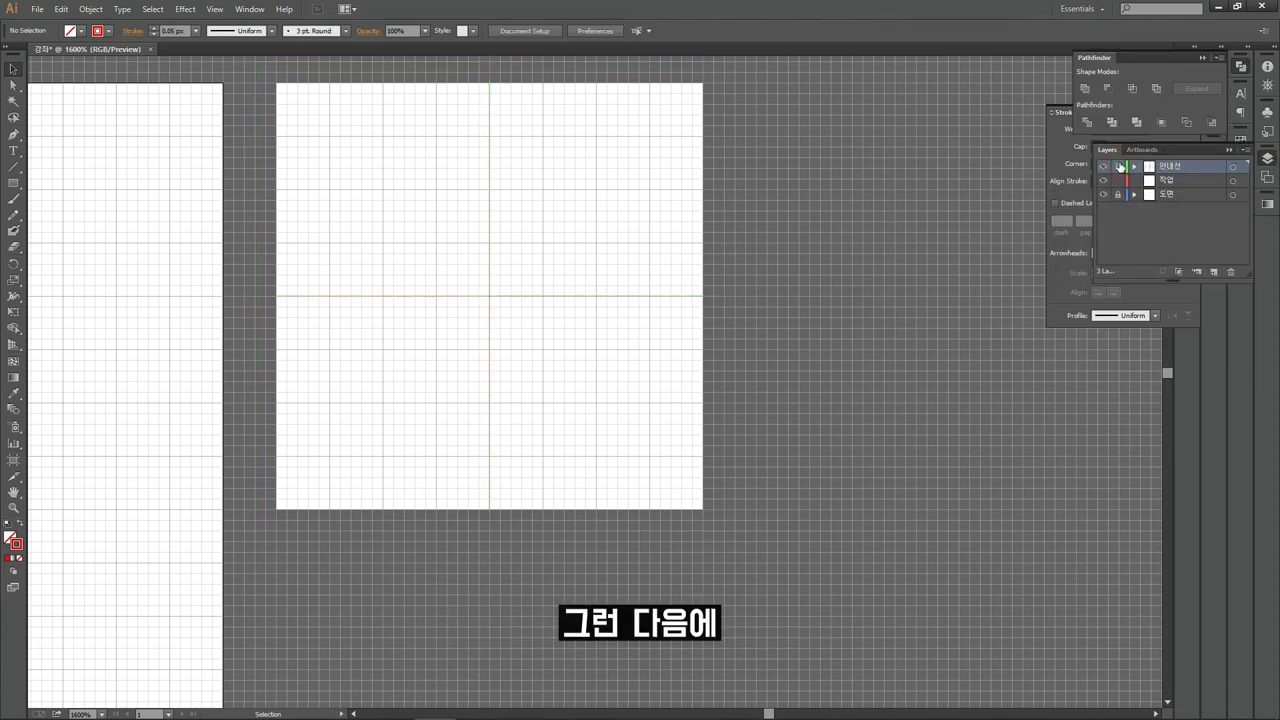
# Draw a horizontal line 36 px long on the 작업 layer, centred at X 565 px, Y 23 px
pyautogui.click(1180, 183)
pyautogui.press('\\')
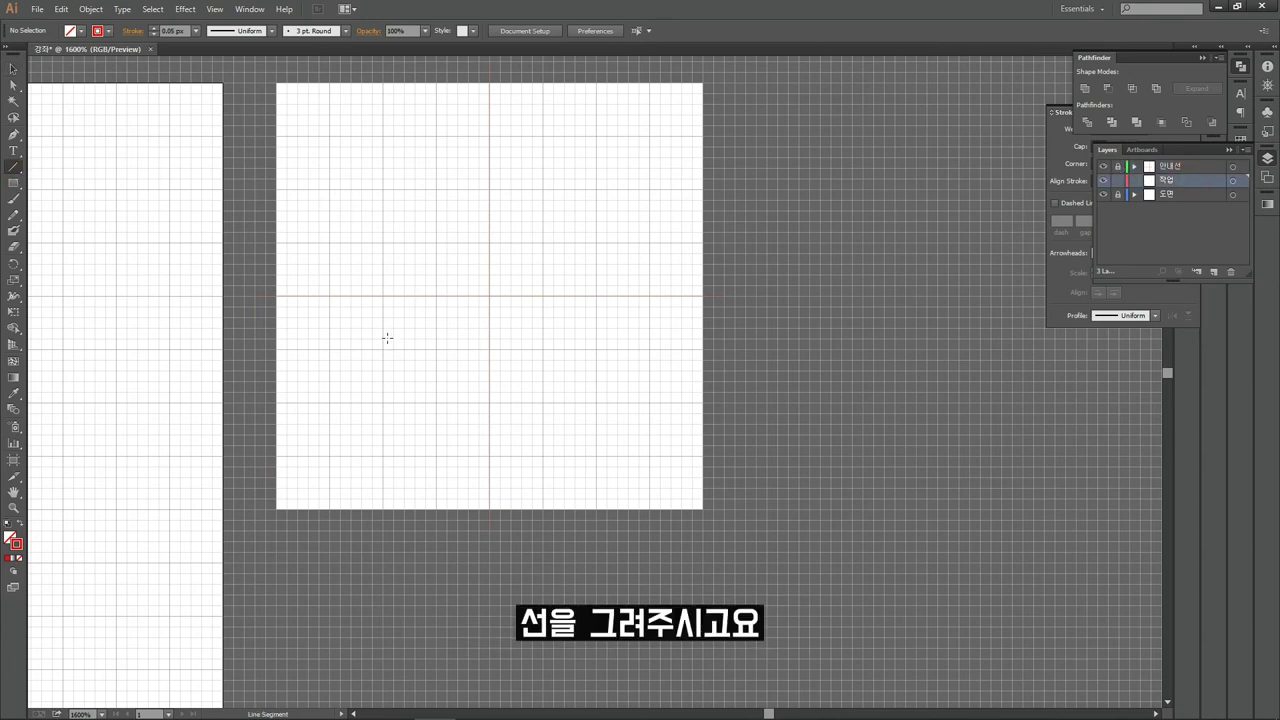
pyautogui.moveTo(297, 326); pyautogui.dragTo(681, 327)
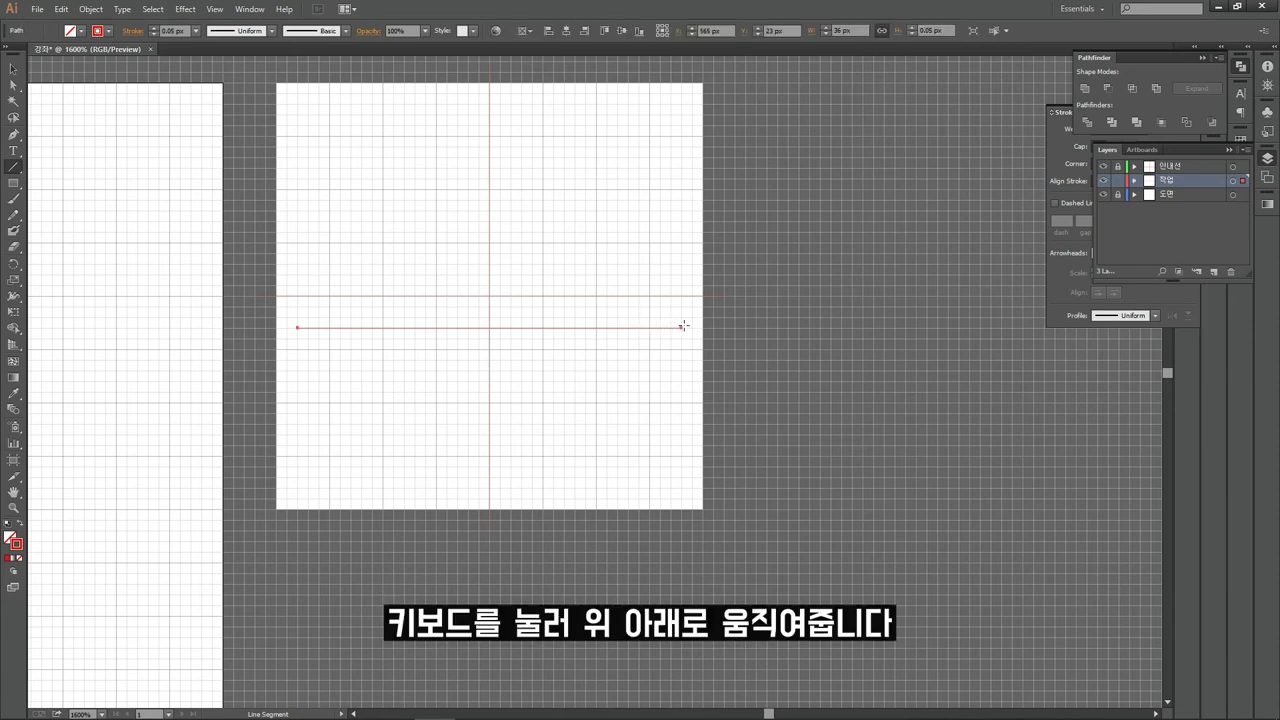
# Set the new horizontal line's stroke to black with a weight of 0.1 px
pyautogui.click(108, 30)
pyautogui.click(57, 76)
pyautogui.click(1092, 127)
pyautogui.write('0.1')
pyautogui.press('Return')
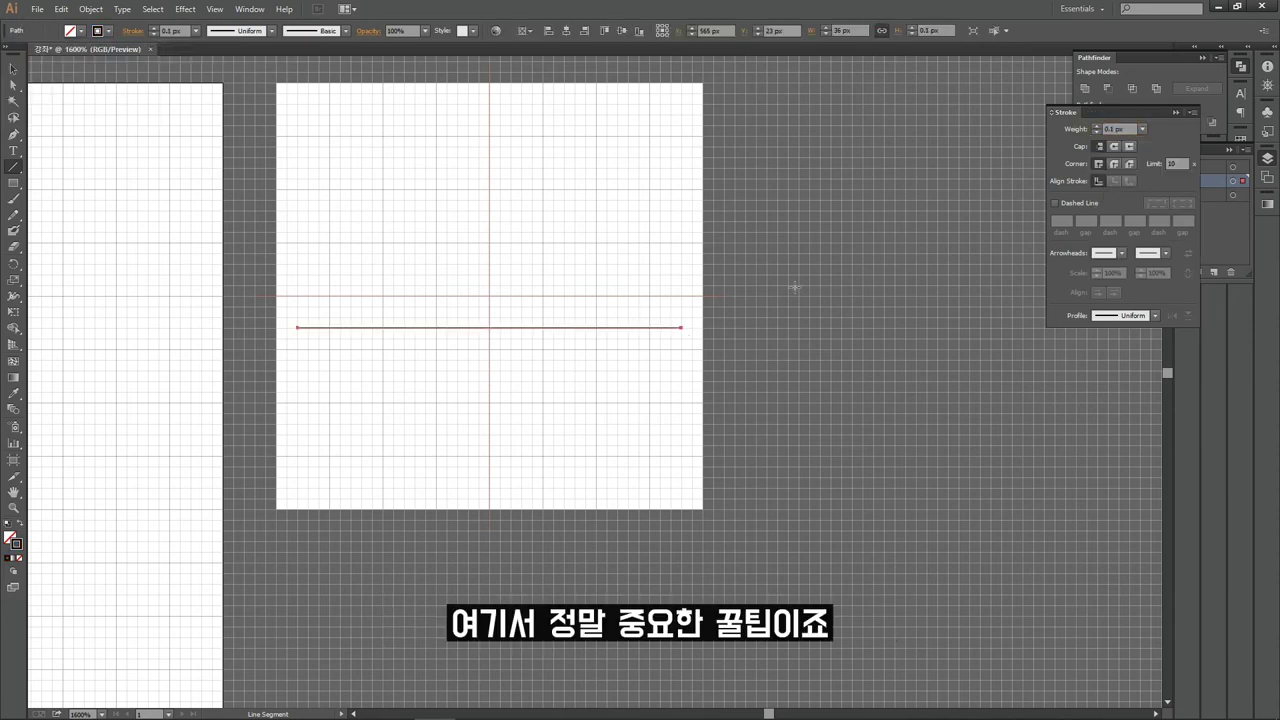
# Duplicate the black line above and below itself and space the three parallel lines 2 px apart
pyautogui.press('alt')
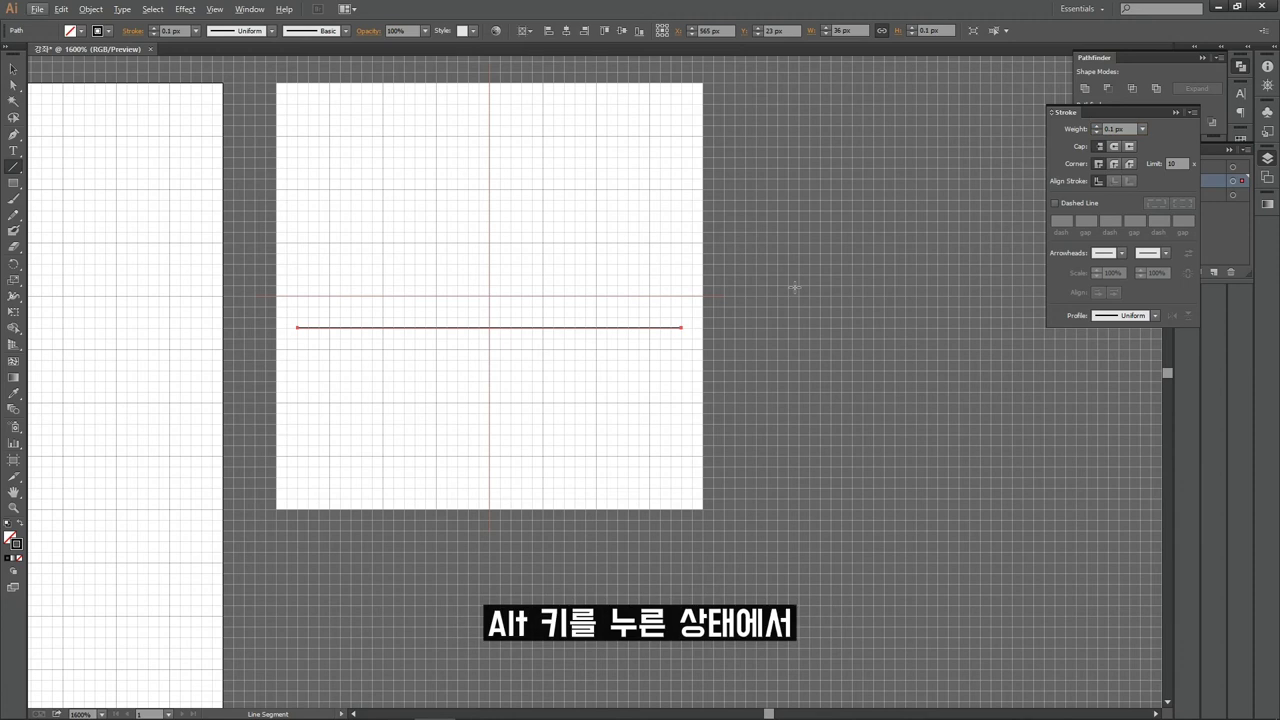
pyautogui.hotkey('alt', 'Up')
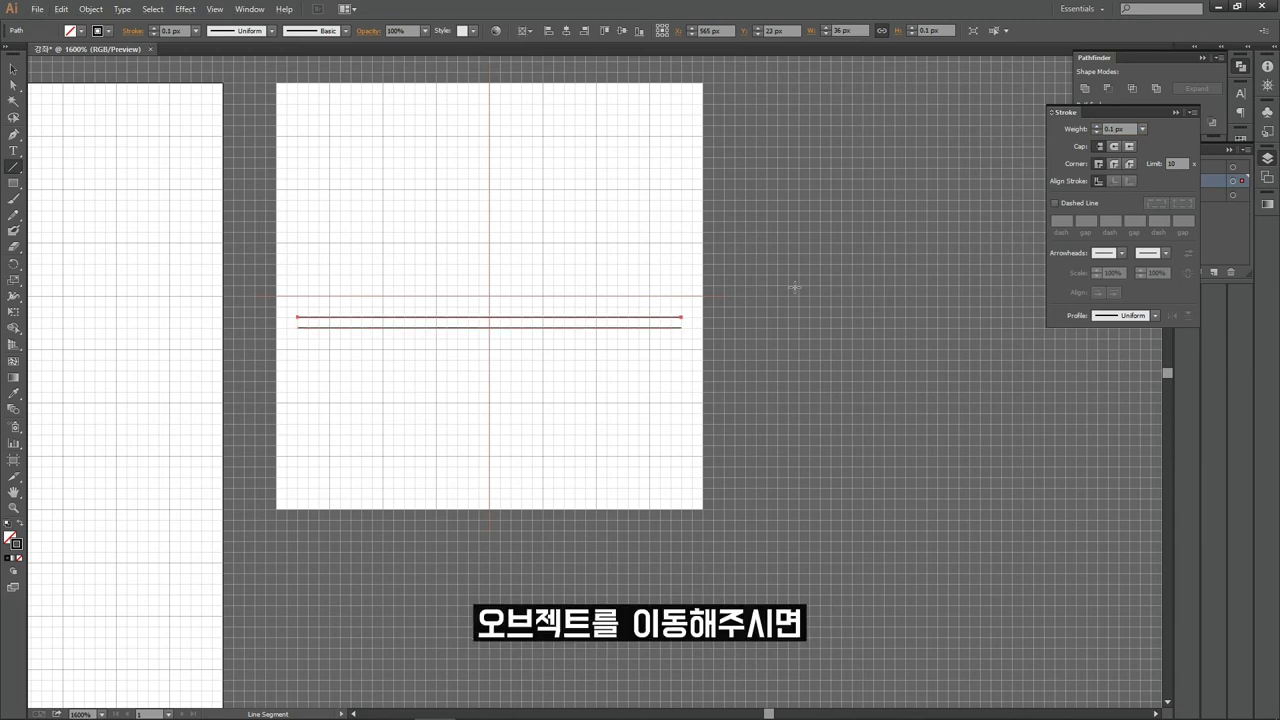
pyautogui.hotkey('alt', 'Down')
pyautogui.hotkey('alt', 'Down')
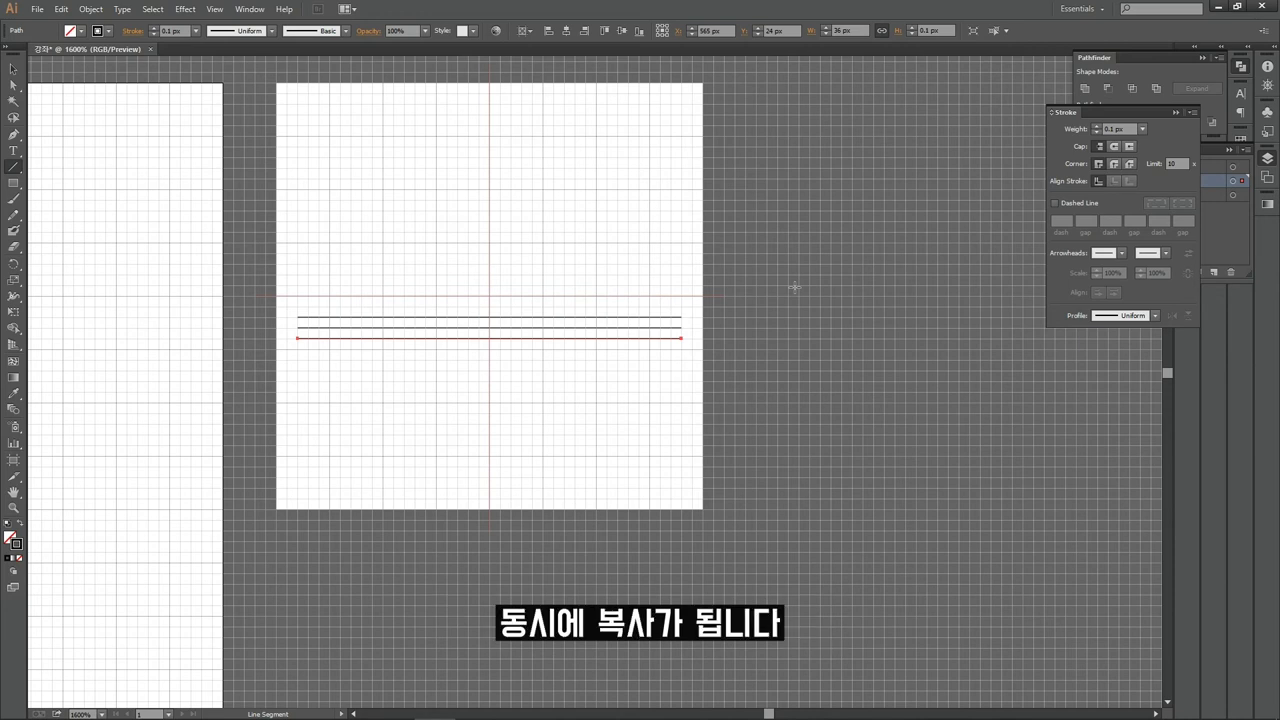
pyautogui.hotkey('alt', 'Down')
pyautogui.press('v')
pyautogui.moveTo(687, 378); pyautogui.dragTo(597, 334)
pyautogui.press('Down')
pyautogui.click(644, 323)
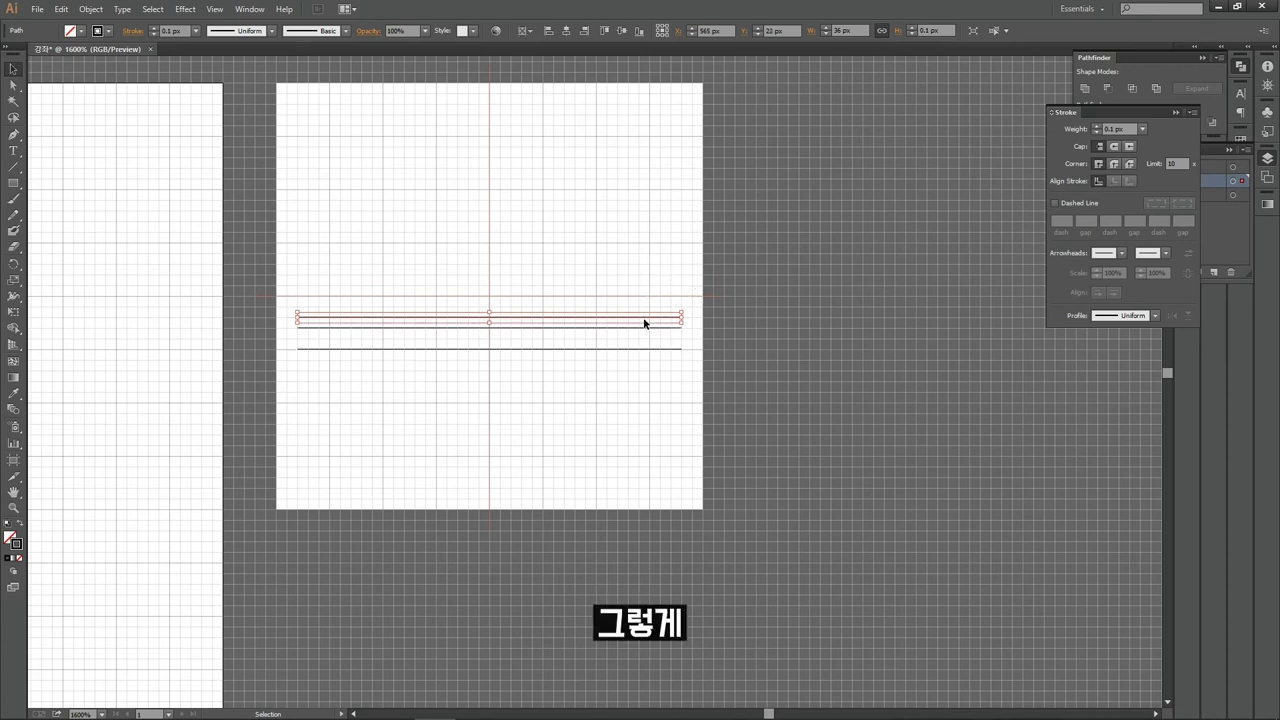
pyautogui.press('Up')
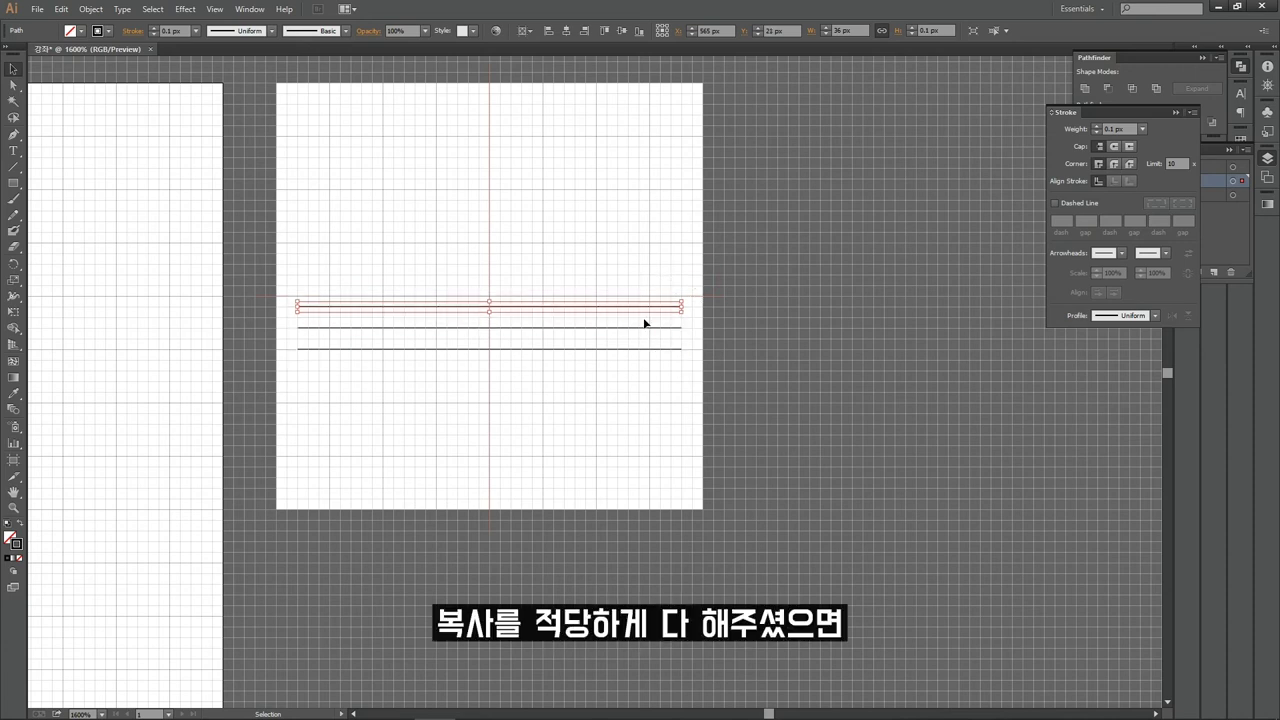
# Rotate a copy of the three lines 120° about the crossing of the guide lines and repeat the rotated copy once
pyautogui.moveTo(680, 276); pyautogui.dragTo(583, 420)
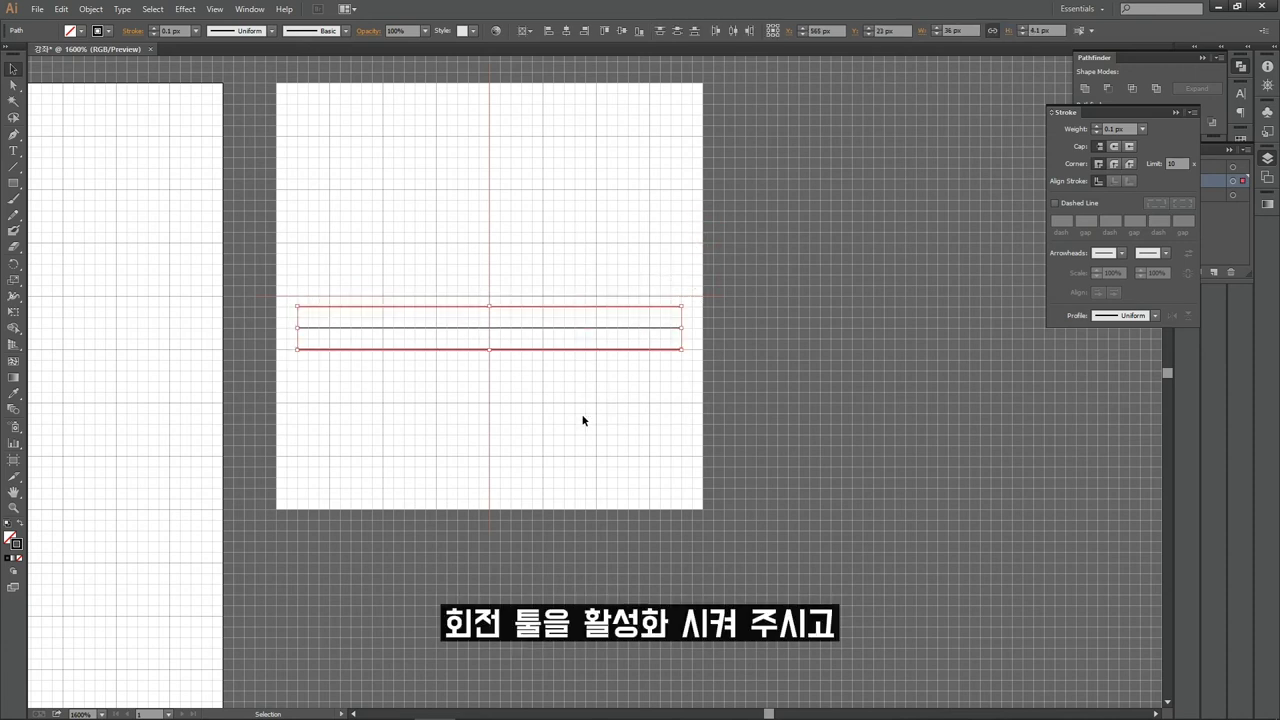
pyautogui.click(18, 268)
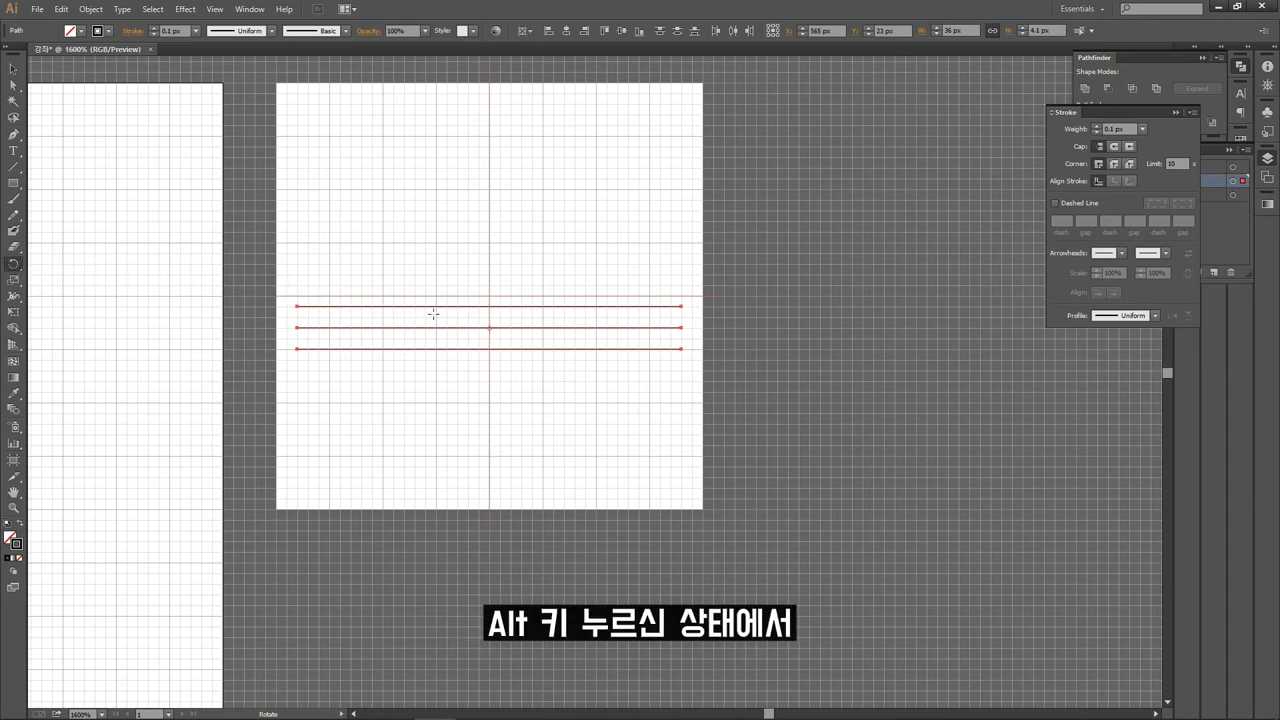
pyautogui.keyDown('alt'); pyautogui.click(489, 296); pyautogui.keyUp('alt')
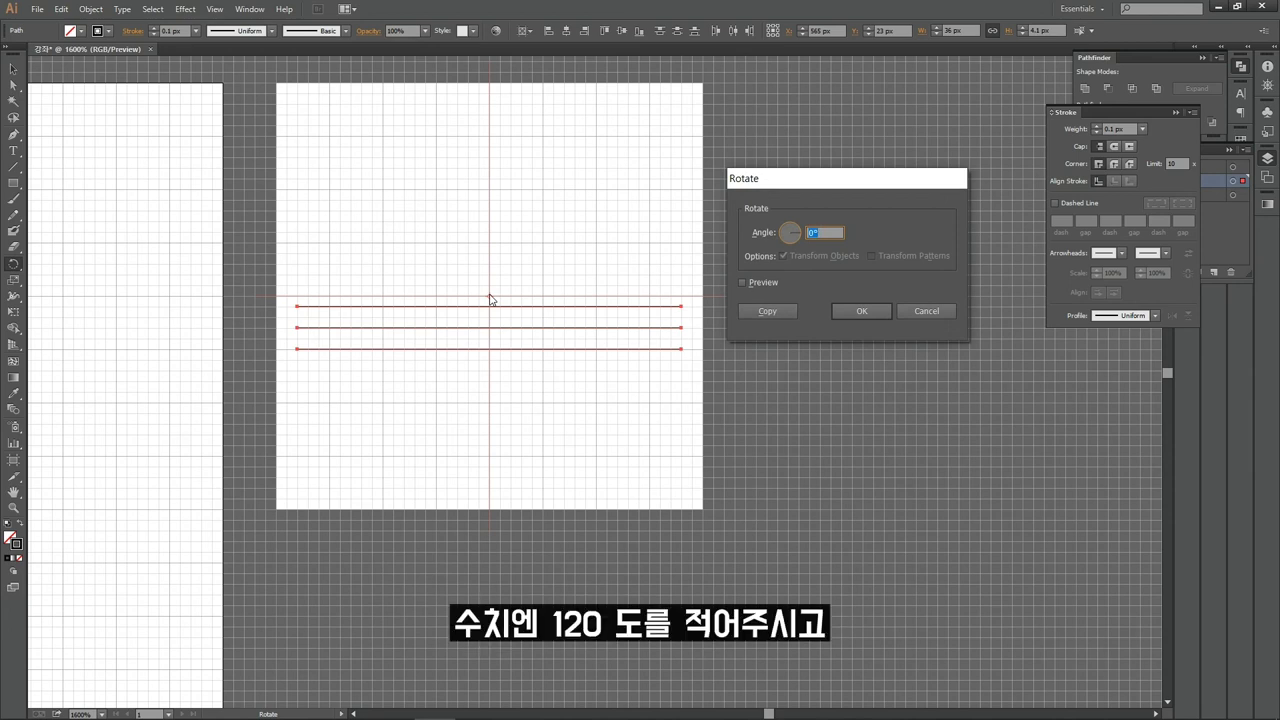
pyautogui.write('120')
pyautogui.click(762, 314)
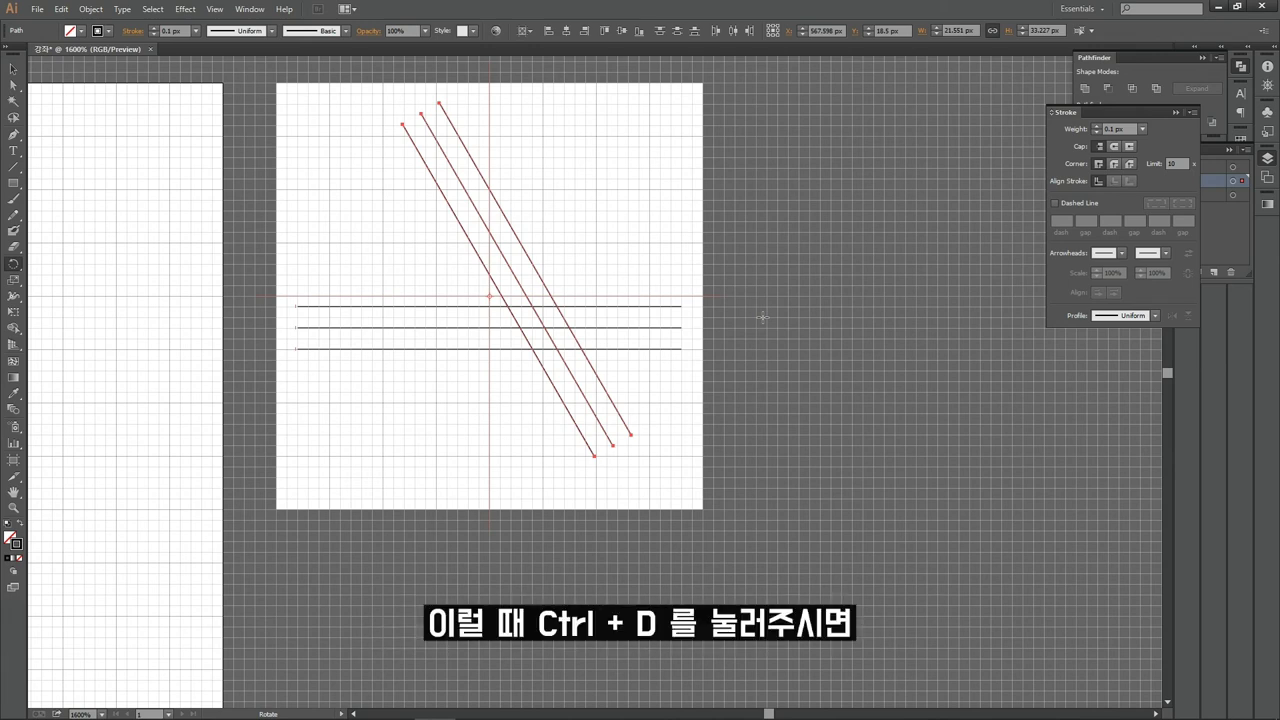
pyautogui.hotkey('ctrl', 'd')
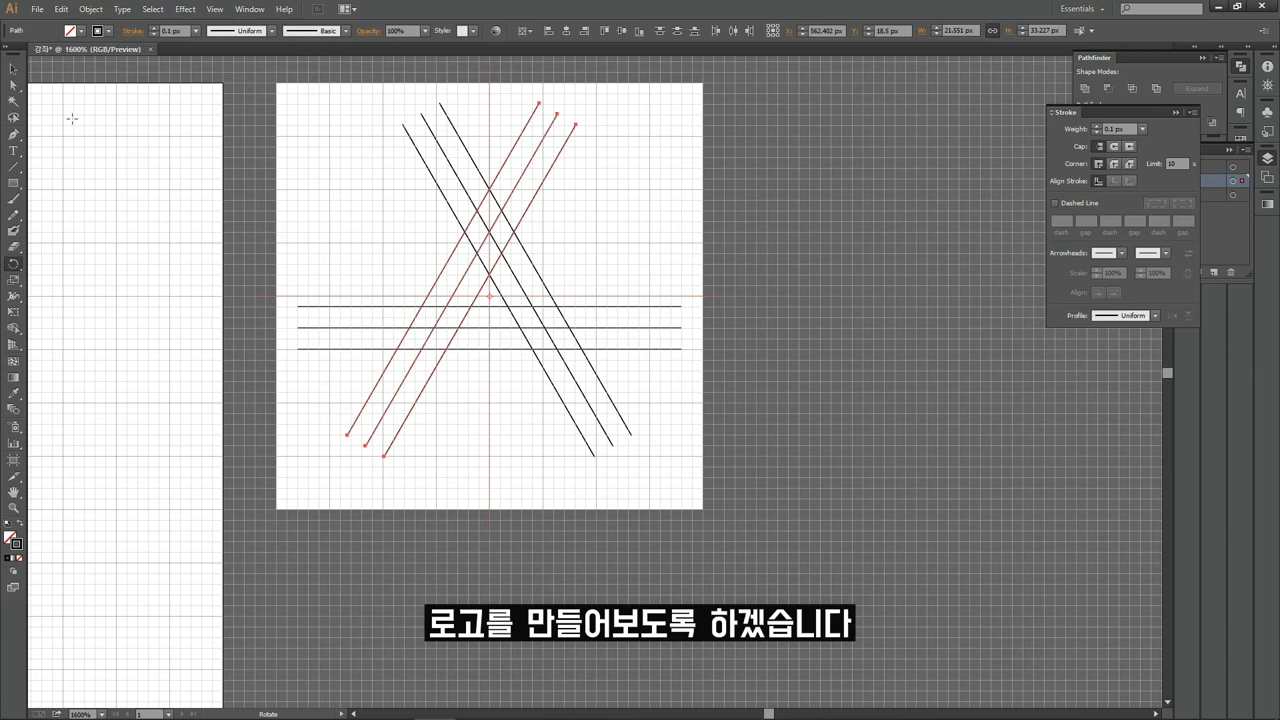
# Merge the enclosed areas of all nine lines with Shape Builder into an inner triangle and an outer chevron band
pyautogui.press('v')
pyautogui.moveTo(680, 136); pyautogui.dragTo(336, 407)
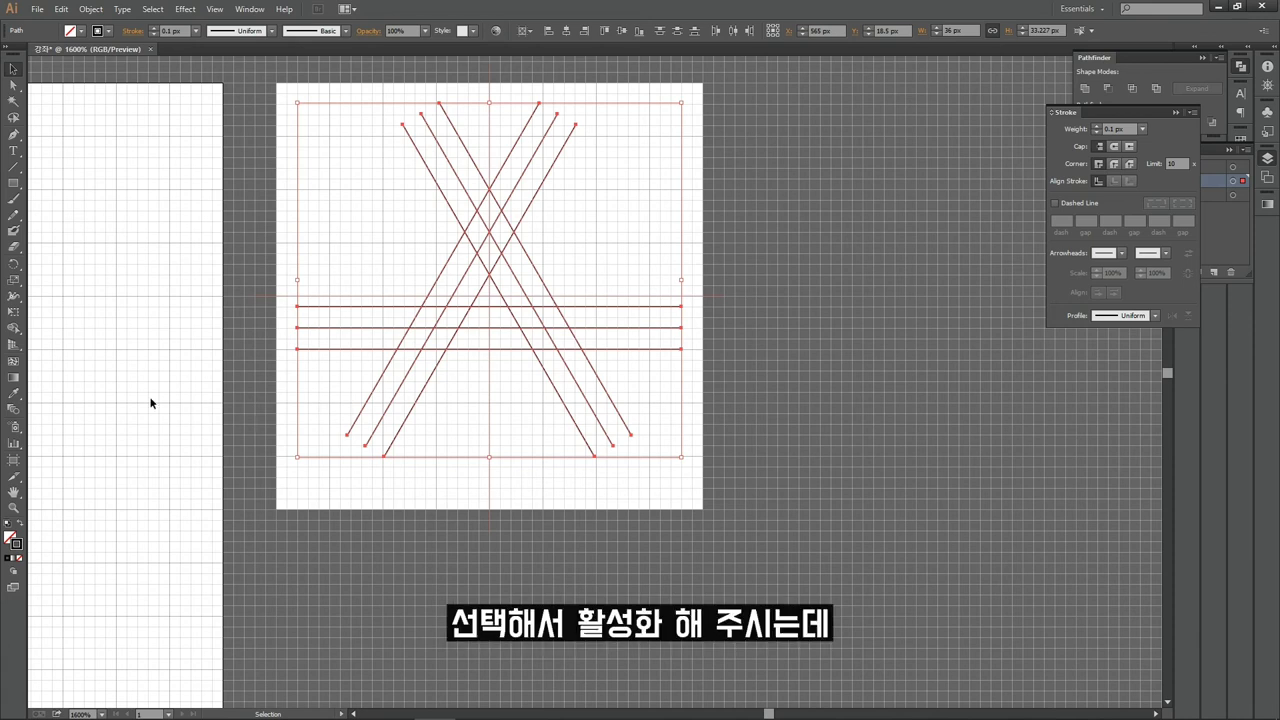
pyautogui.click(14, 330)
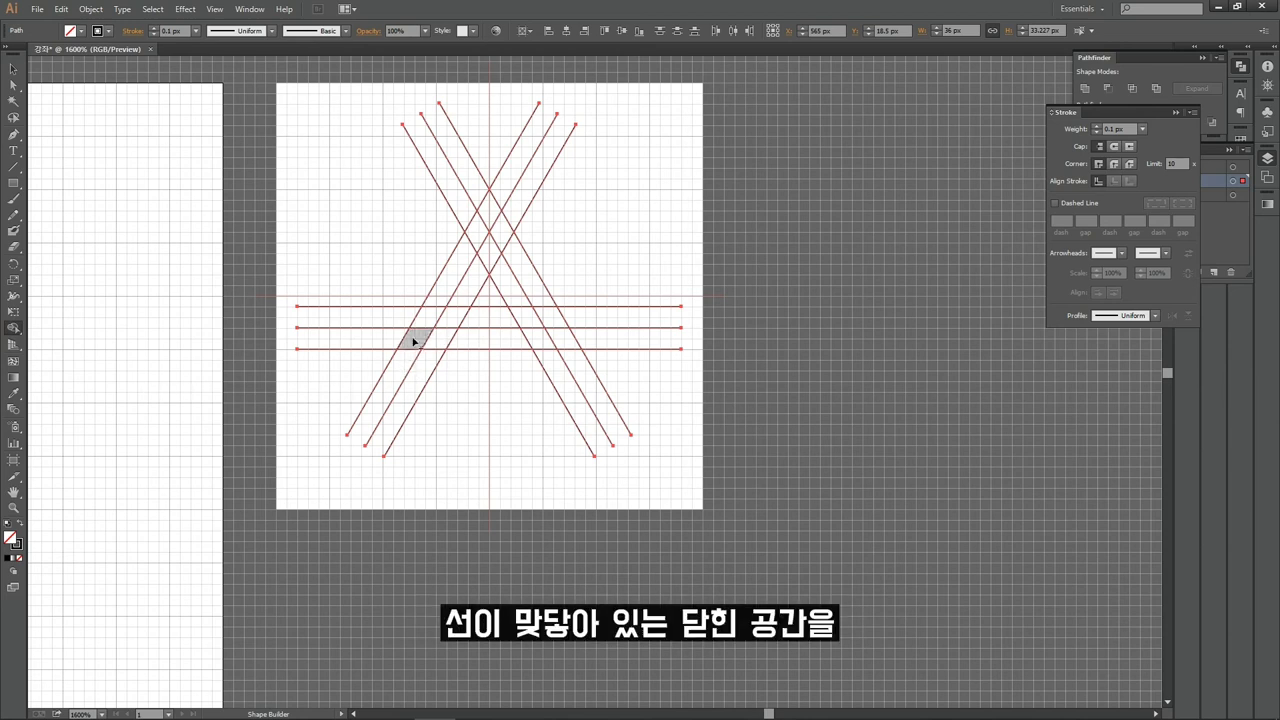
pyautogui.moveTo(413, 341); pyautogui.dragTo(574, 343)
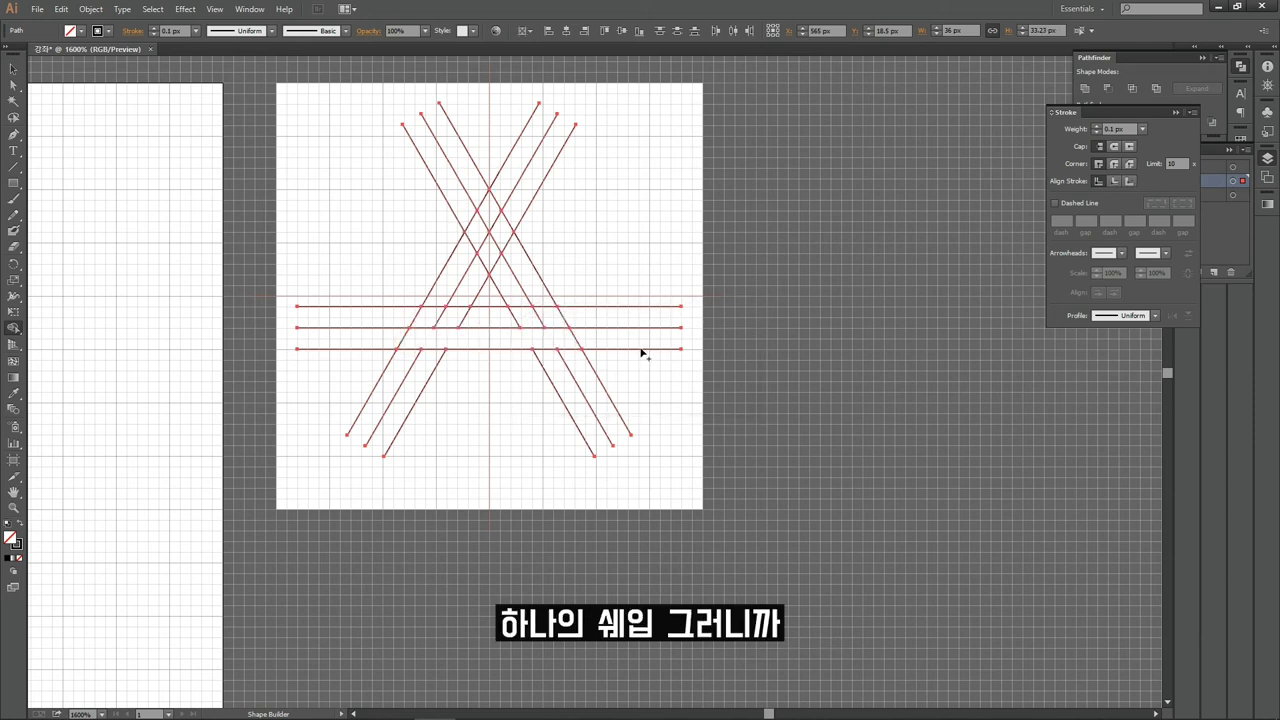
pyautogui.hotkey('ctrl', 'z')
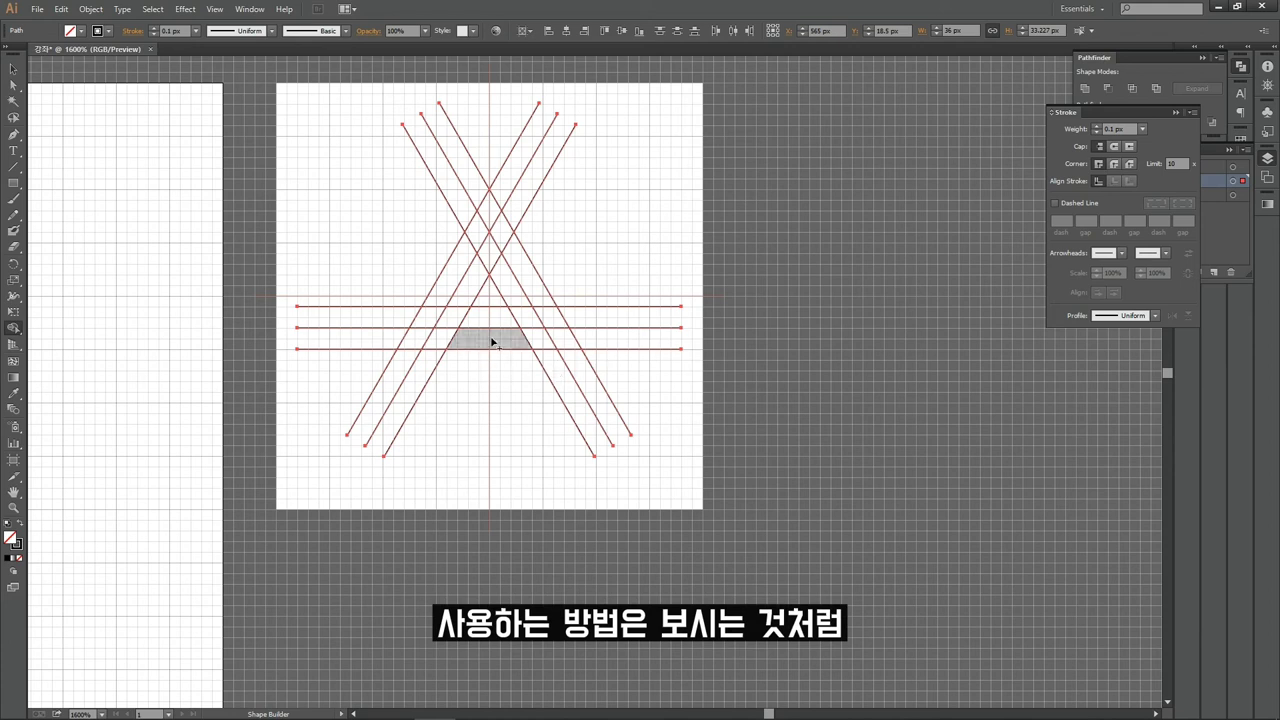
pyautogui.moveTo(489, 338); pyautogui.dragTo(491, 303)
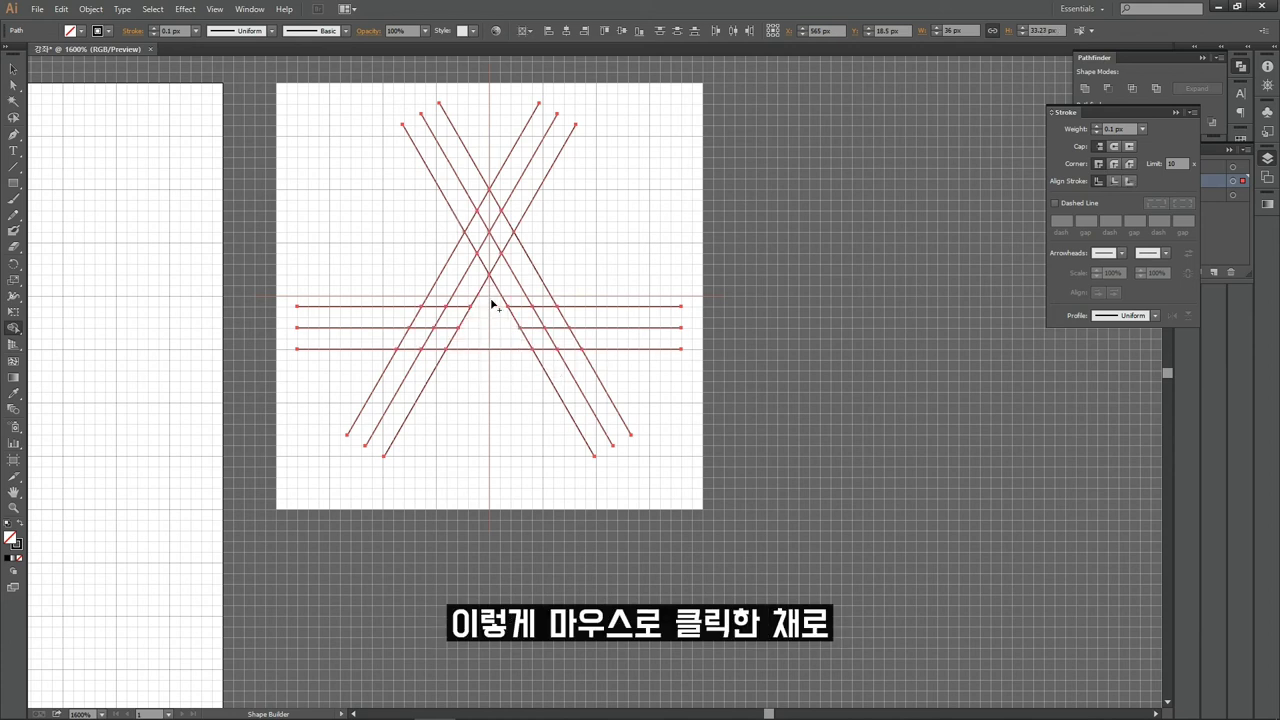
pyautogui.moveTo(408, 343)
pyautogui.mouseDown()
pyautogui.moveTo(484, 211)
pyautogui.moveTo(501, 228)
pyautogui.moveTo(499, 213)
pyautogui.moveTo(568, 342)
pyautogui.mouseUp()
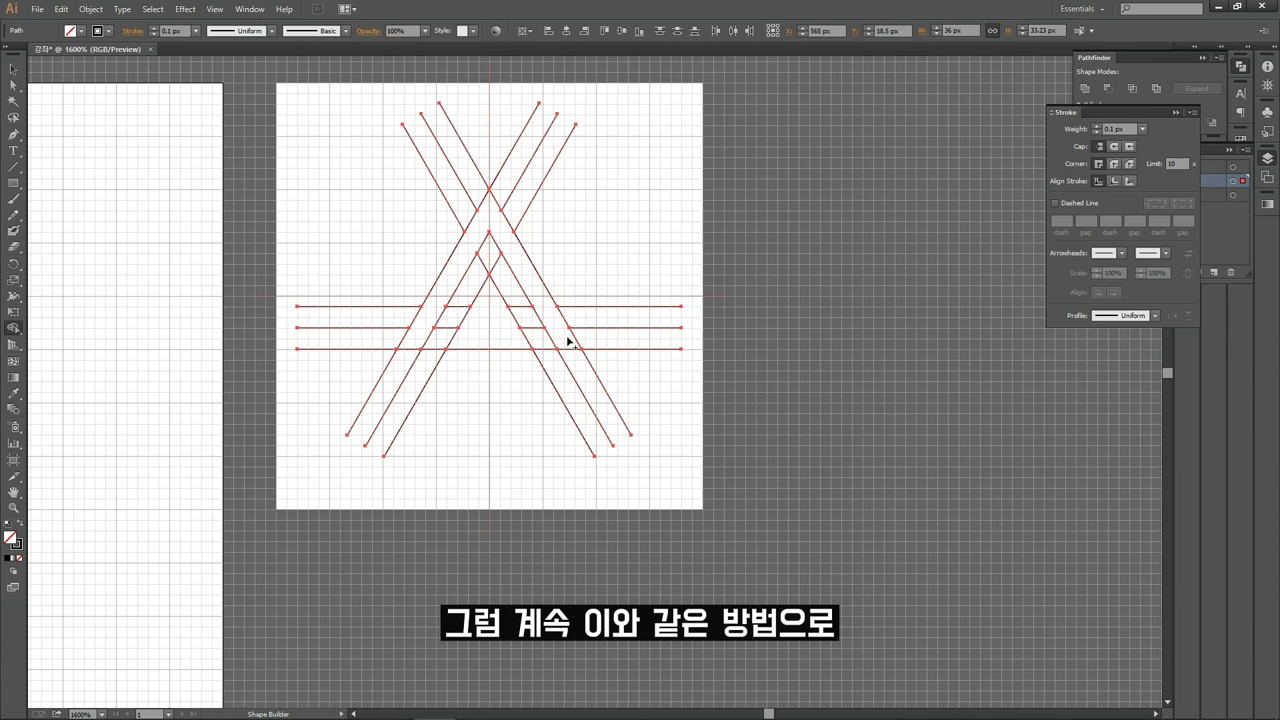
# Delete the leftover line segments that extend beyond the sides, base and peak of the triangular shape
pyautogui.press('v')
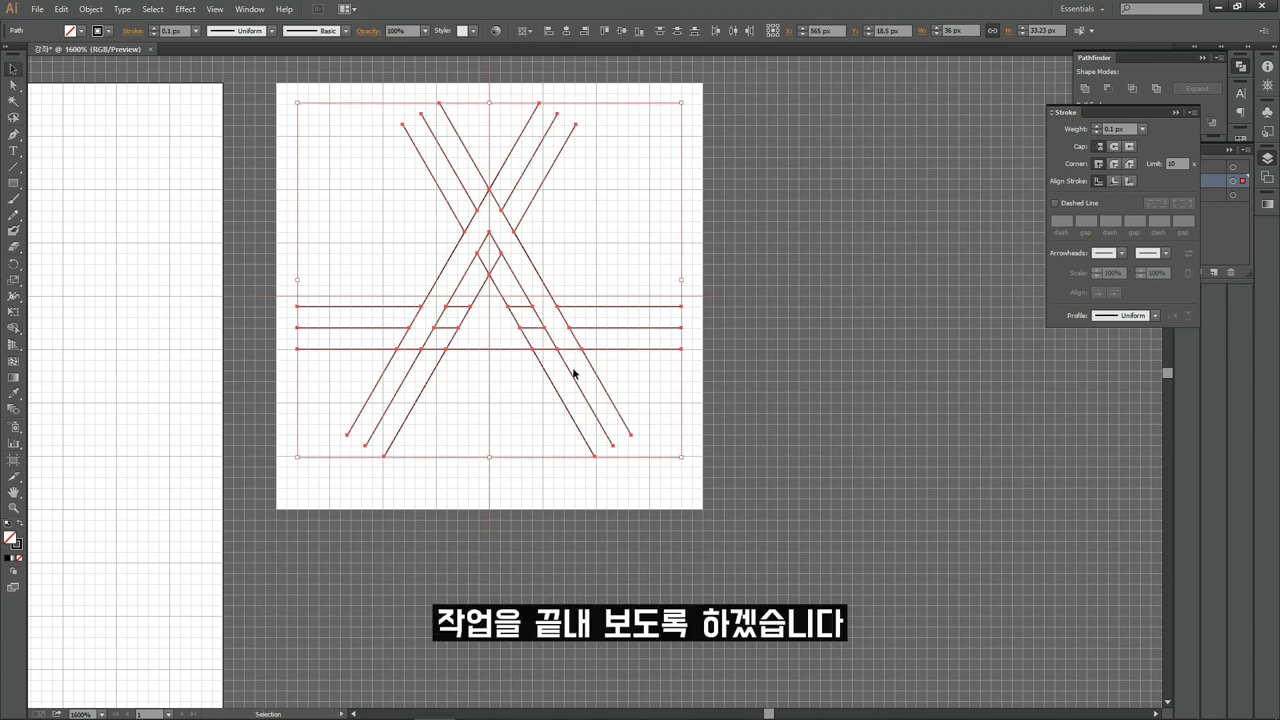
pyautogui.click(505, 388)
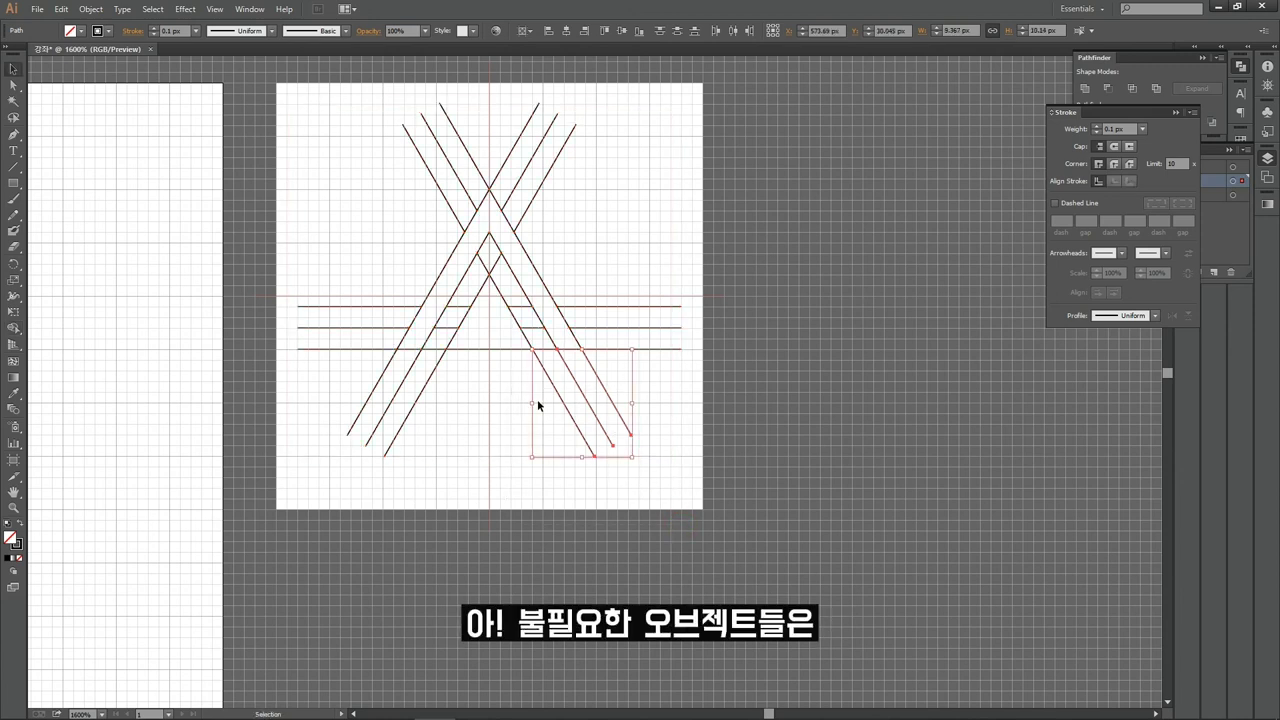
pyautogui.press('Delete')
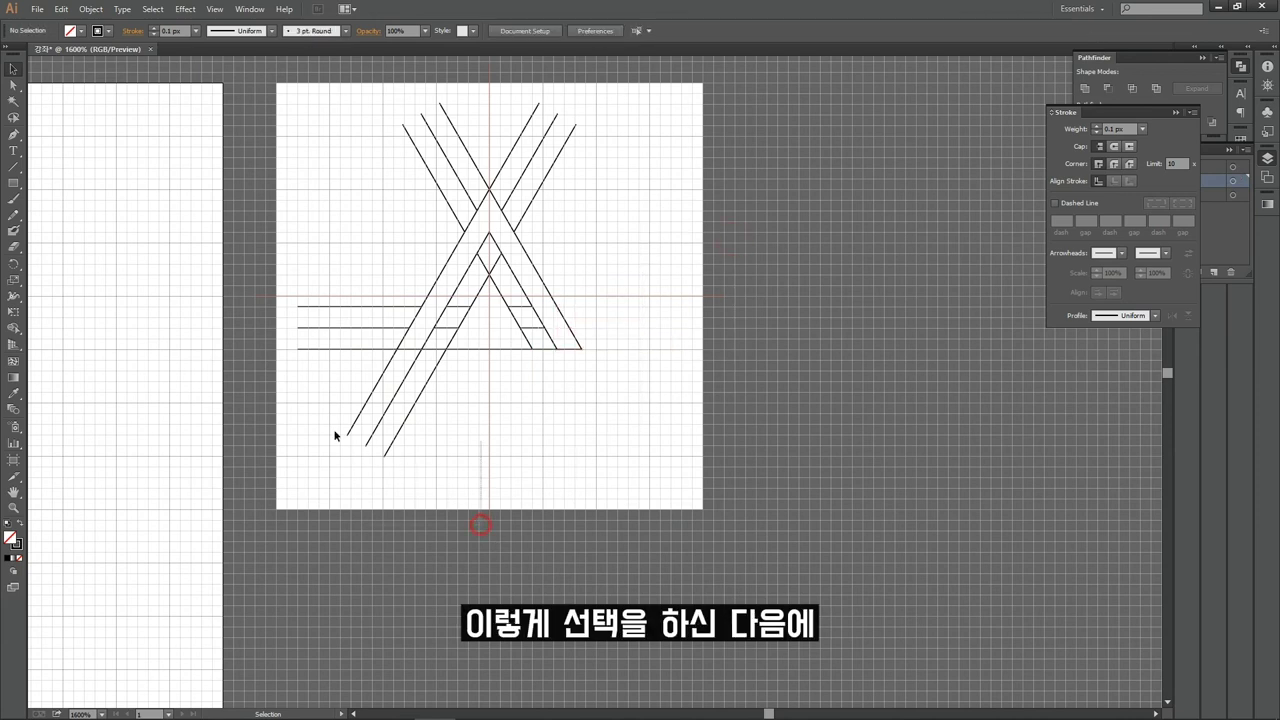
pyautogui.press('Delete')
pyautogui.moveTo(357, 271); pyautogui.dragTo(300, 383)
pyautogui.press('Delete')
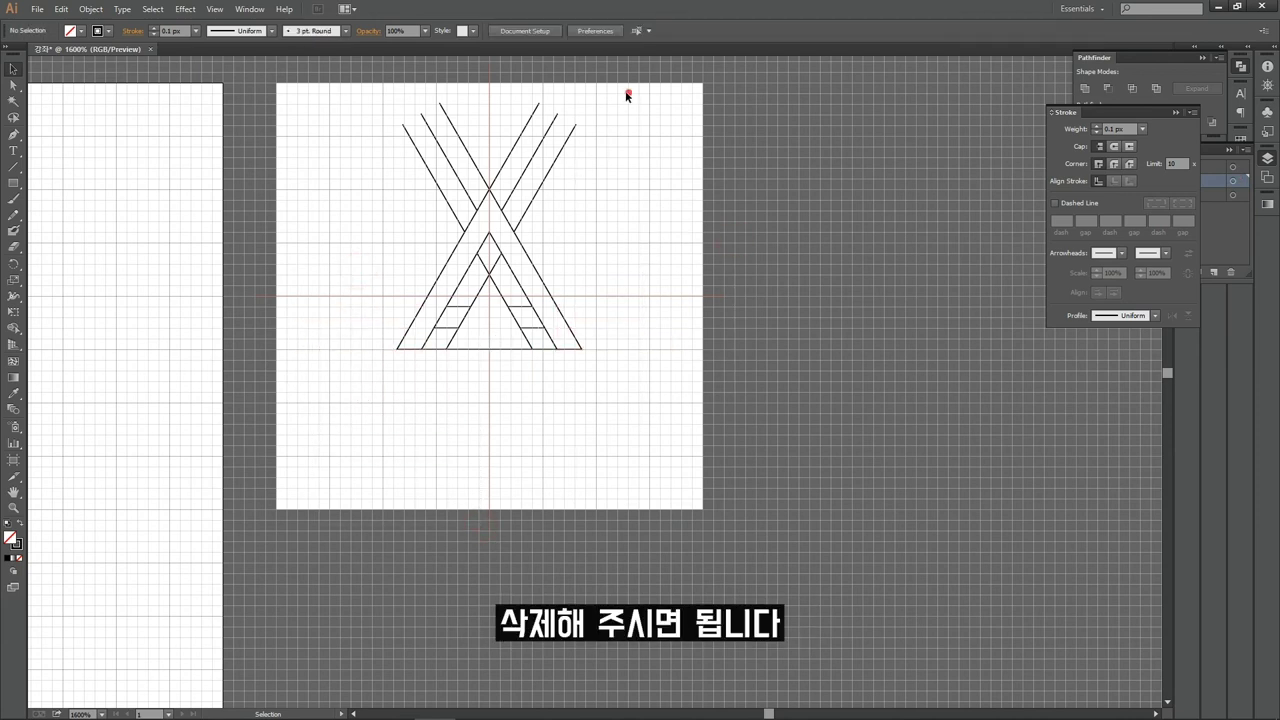
pyautogui.moveTo(628, 95); pyautogui.dragTo(383, 148)
pyautogui.press('Delete')
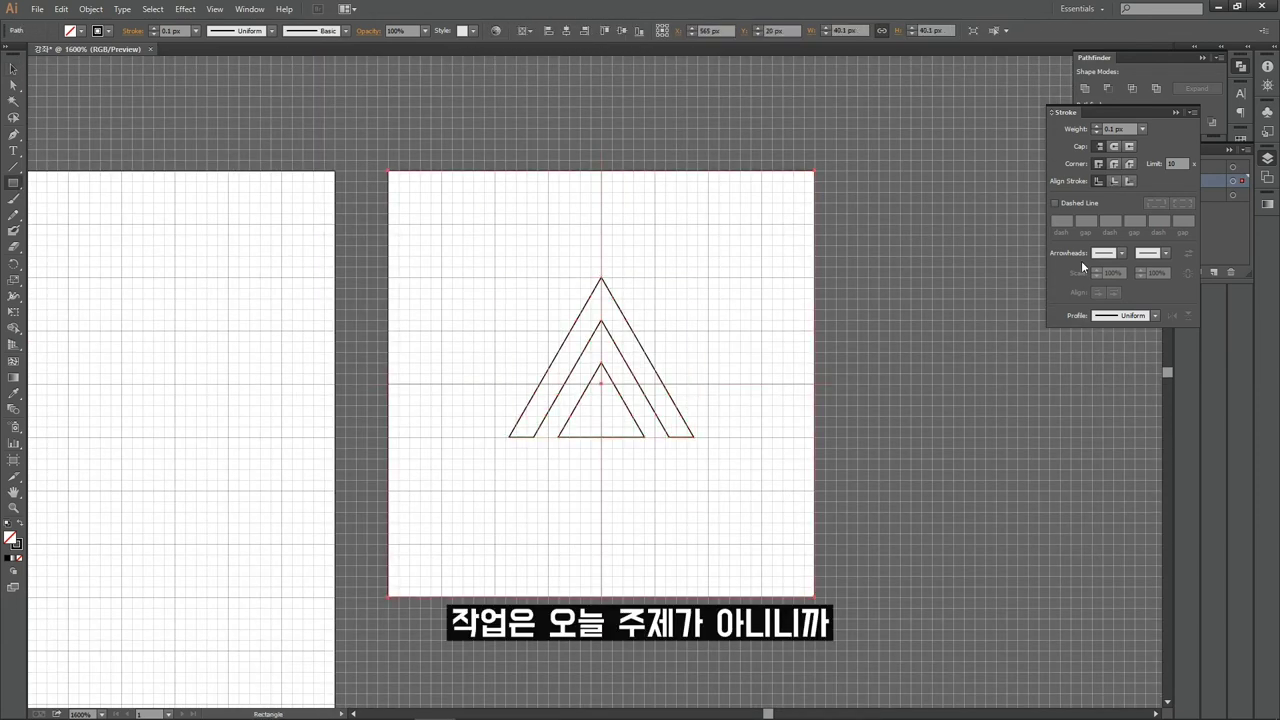
# Turn the triangle mark into a solid black V logo and paste it into the 시연 layer at 540 x 540 px
pyautogui.hotkey('ctrl', 'a')
pyautogui.moveTo(388, 164); pyautogui.dragTo(820, 170)
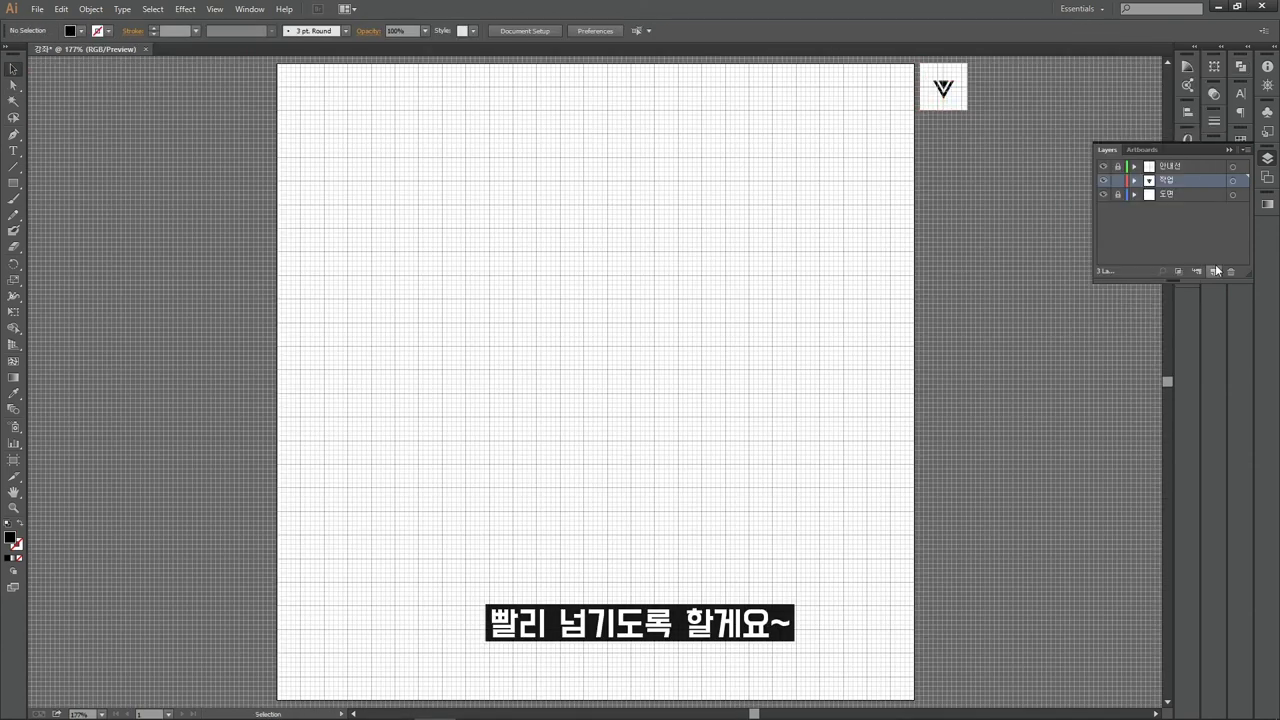
pyautogui.hotkey('ctrl', 'v')
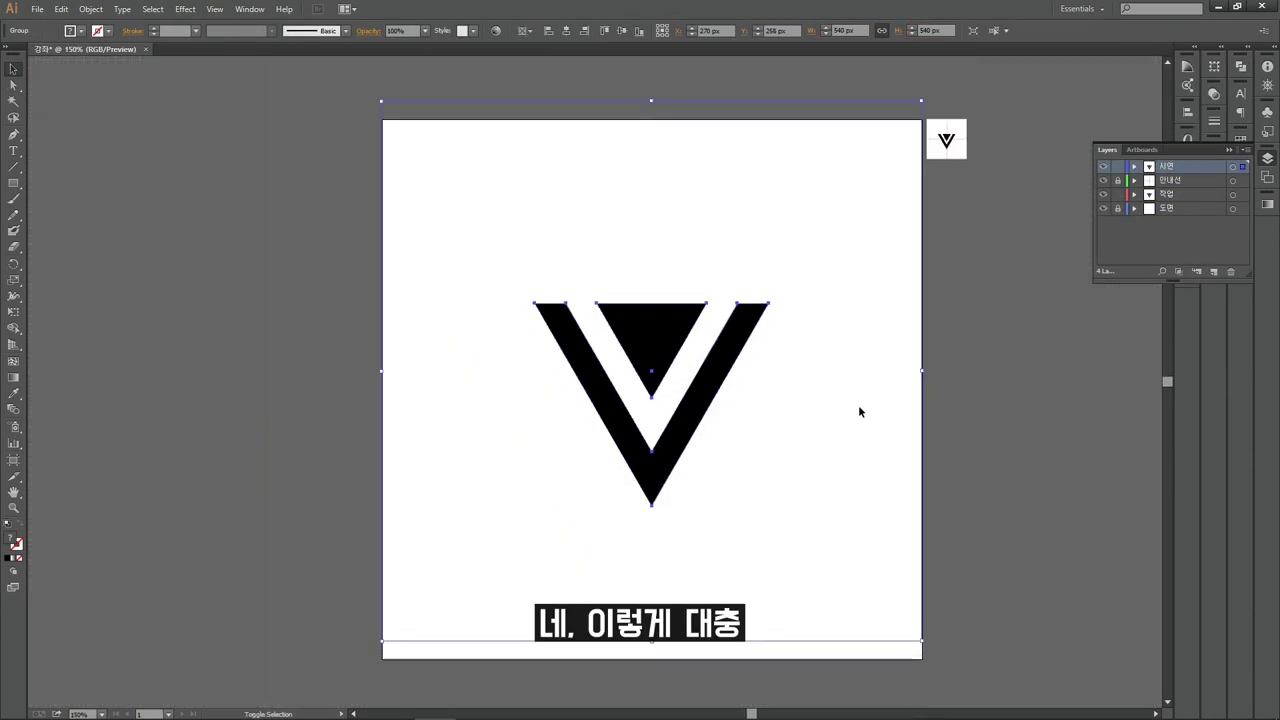
pyautogui.hotkey('ctrl', '0')
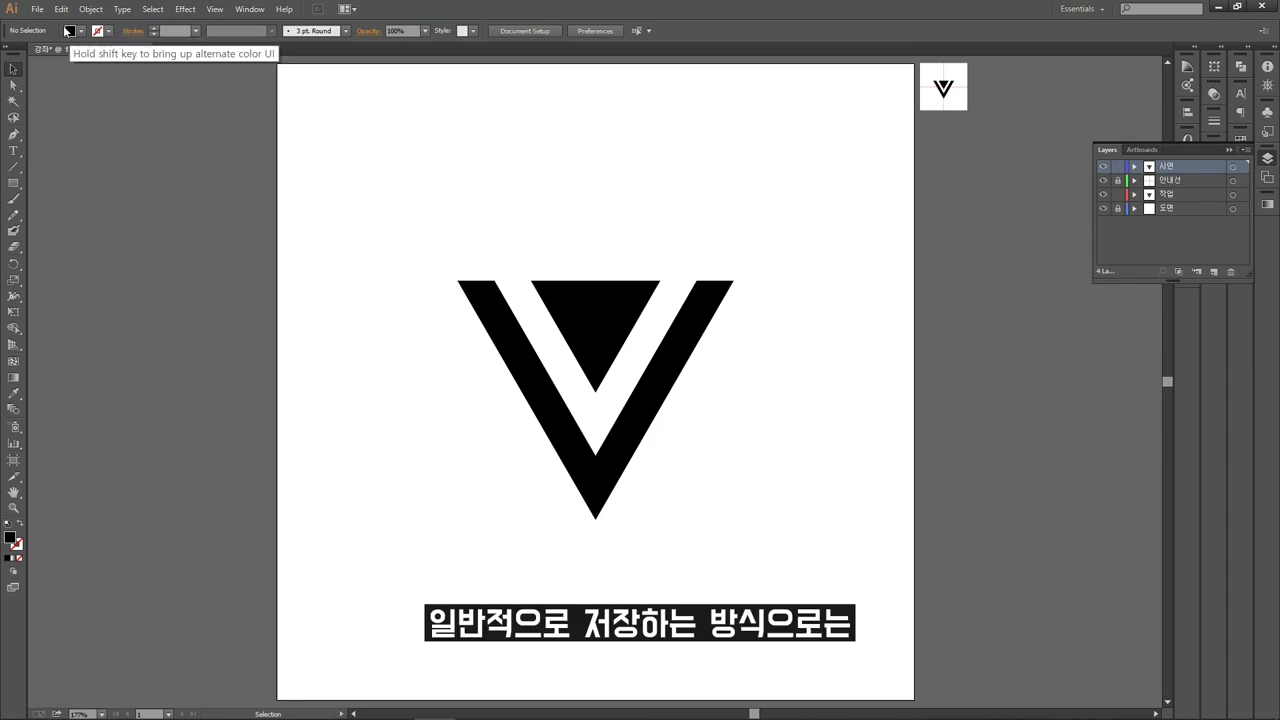
pyautogui.click(36, 10)
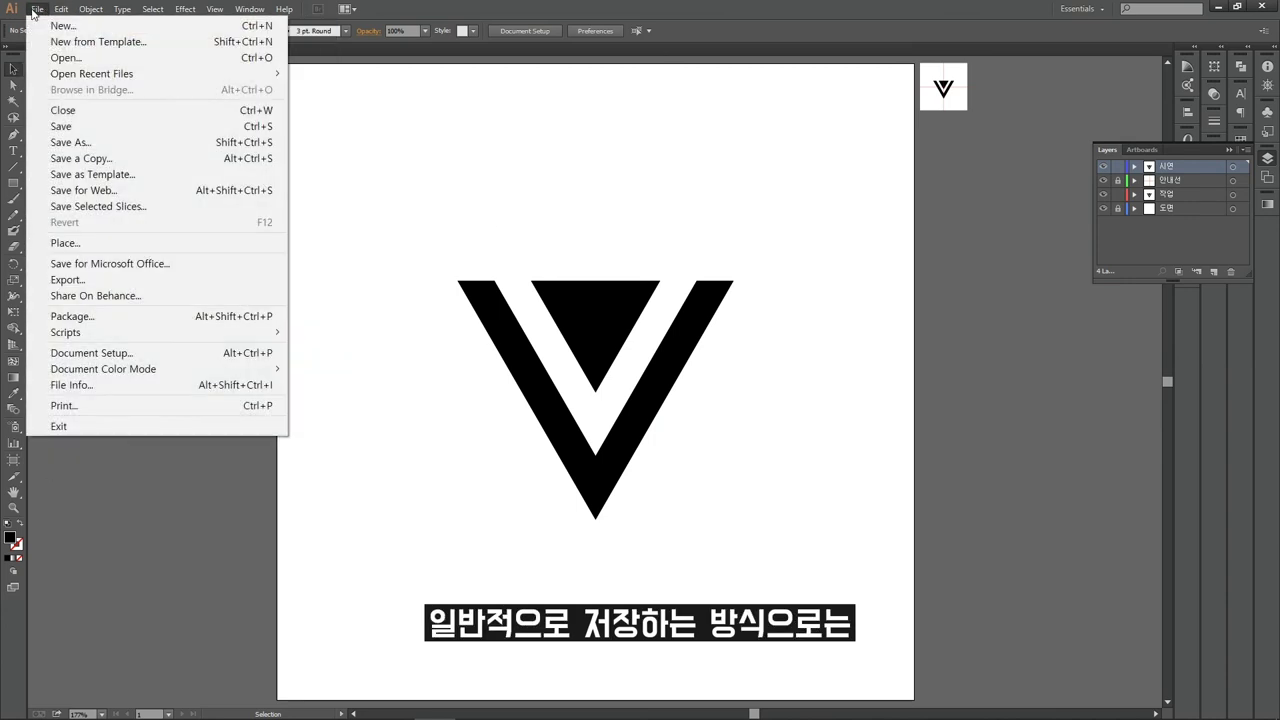
pyautogui.click(126, 126)
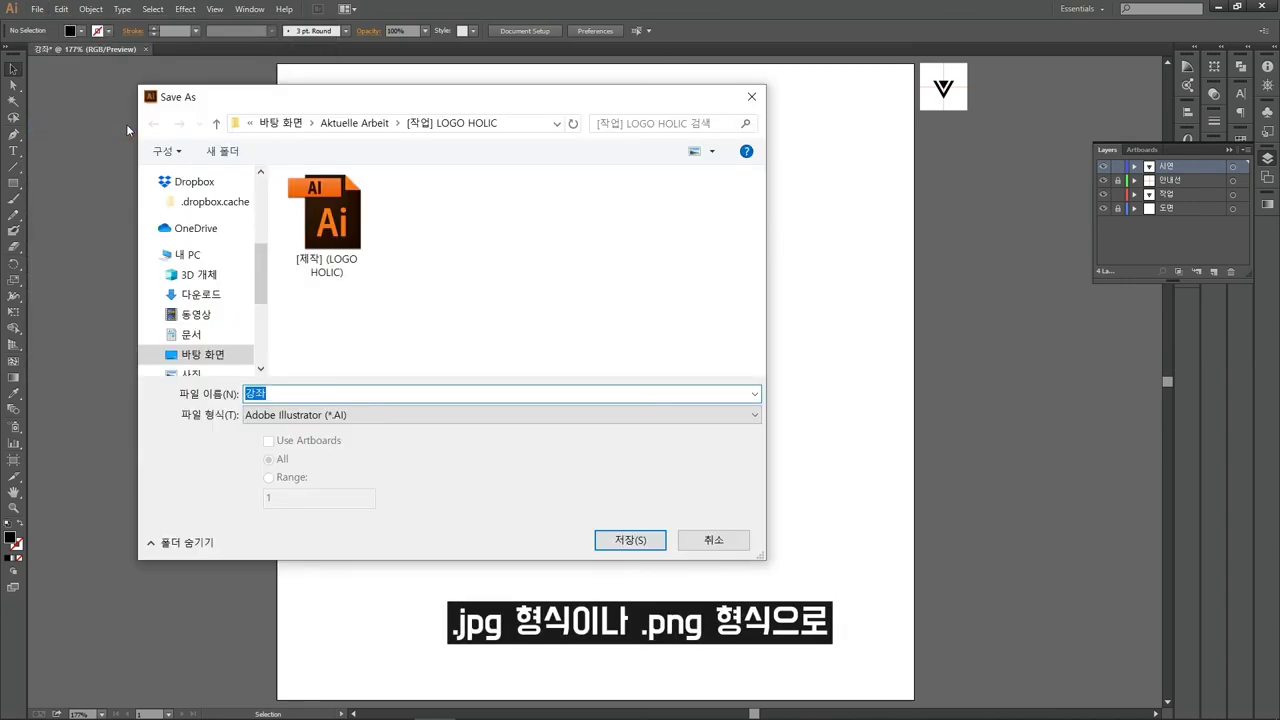
pyautogui.click(567, 416)
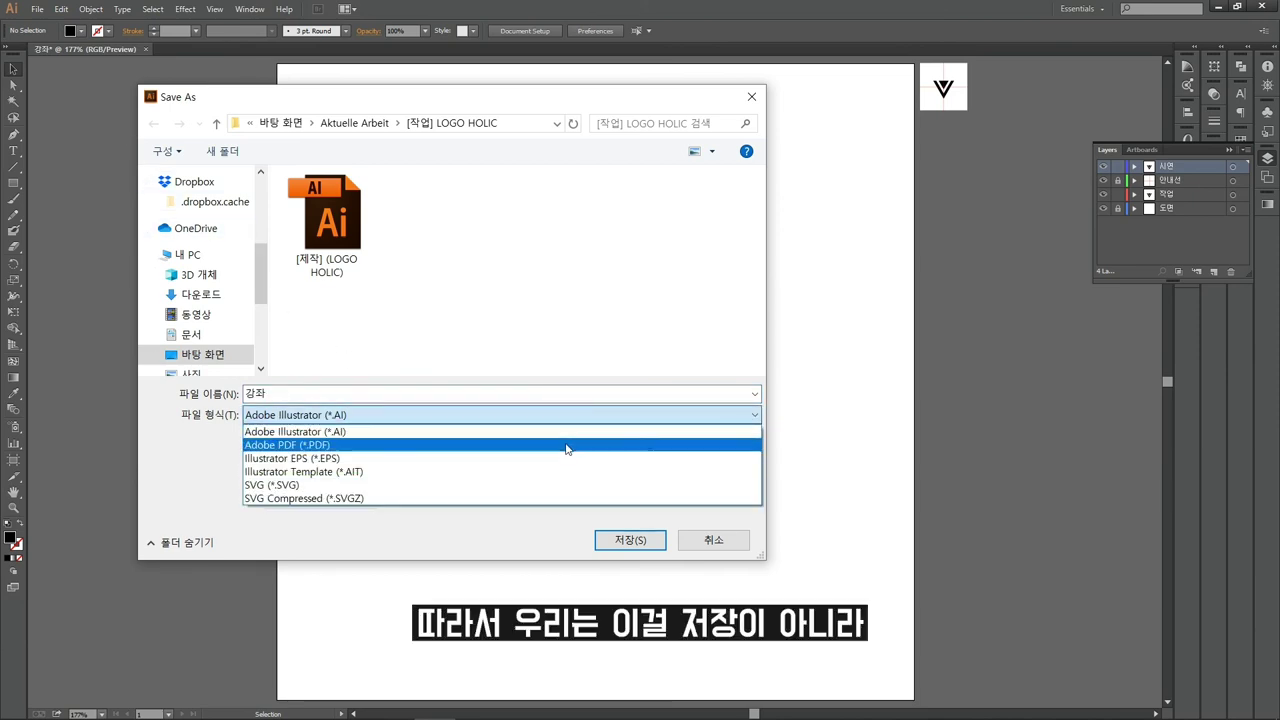
pyautogui.click(548, 542)
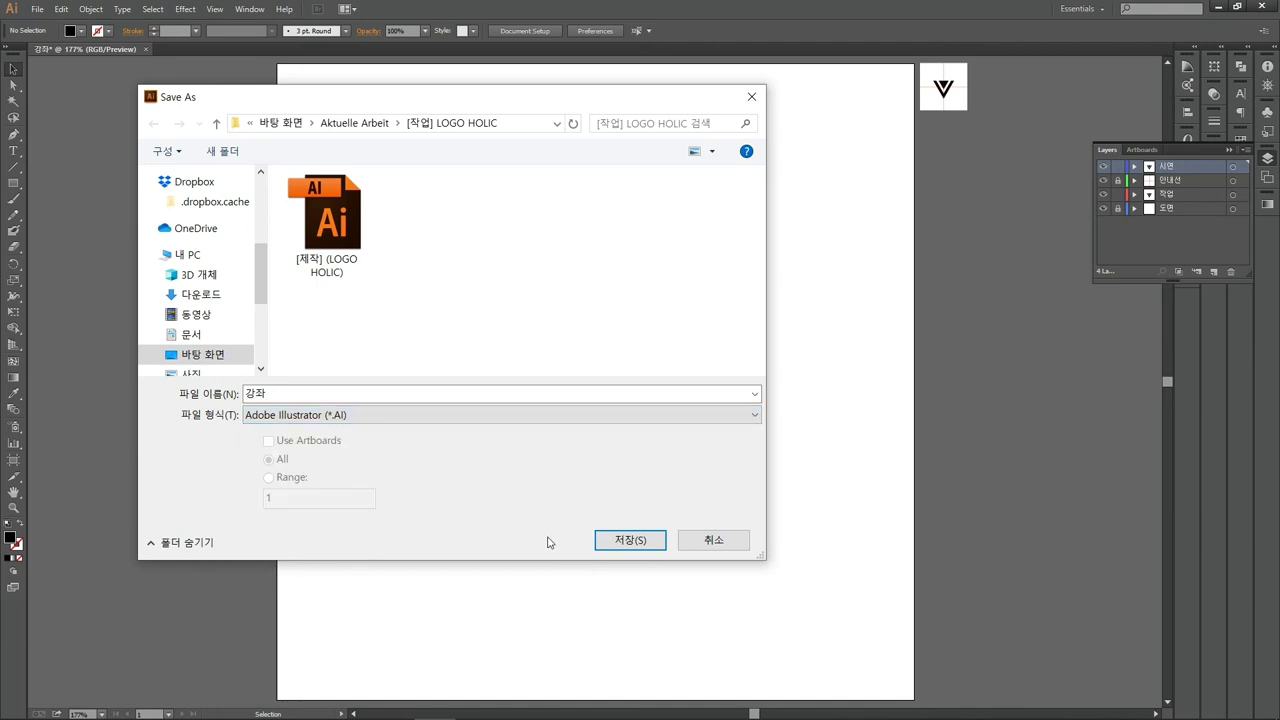
pyautogui.click(713, 540)
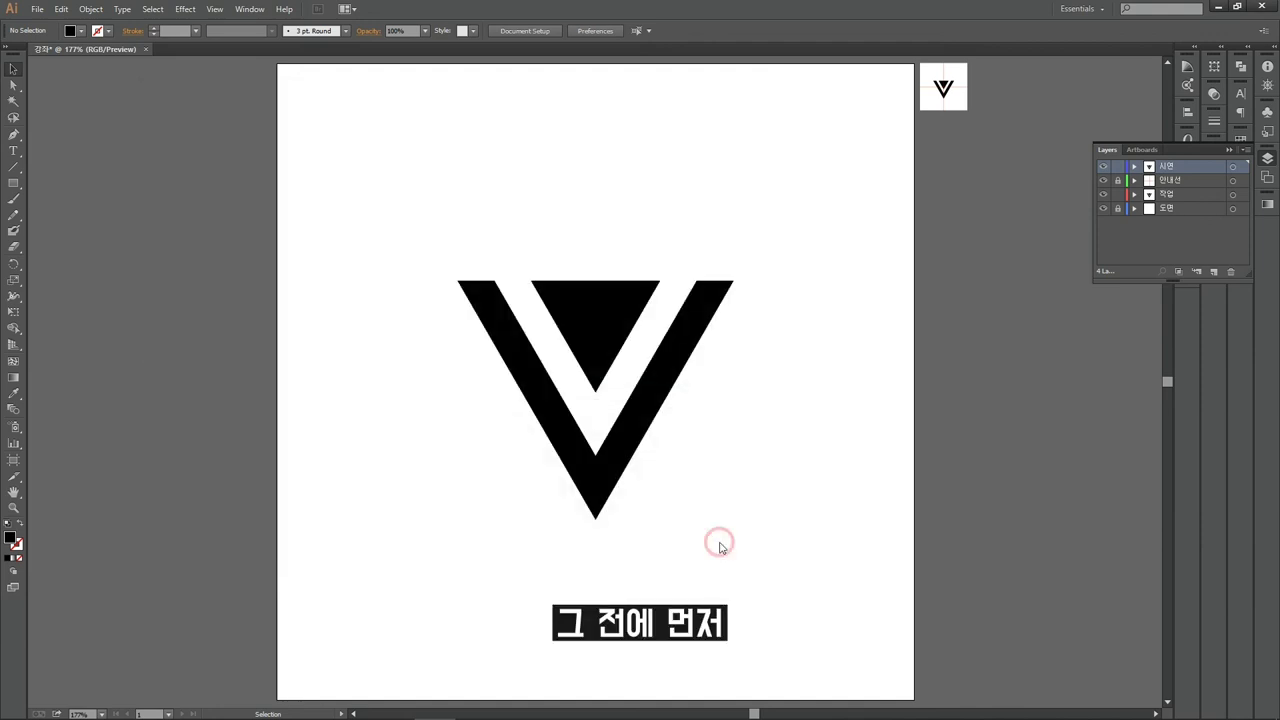
pyautogui.click(37, 9)
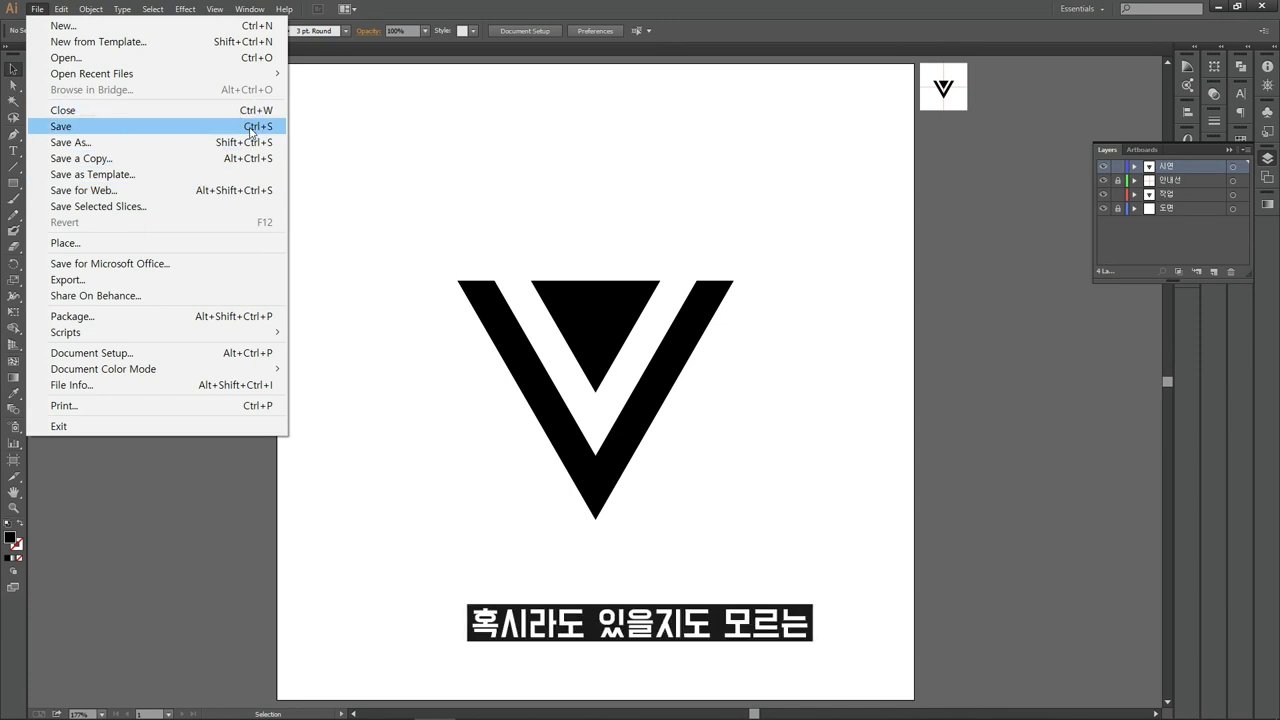
pyautogui.click(240, 280)
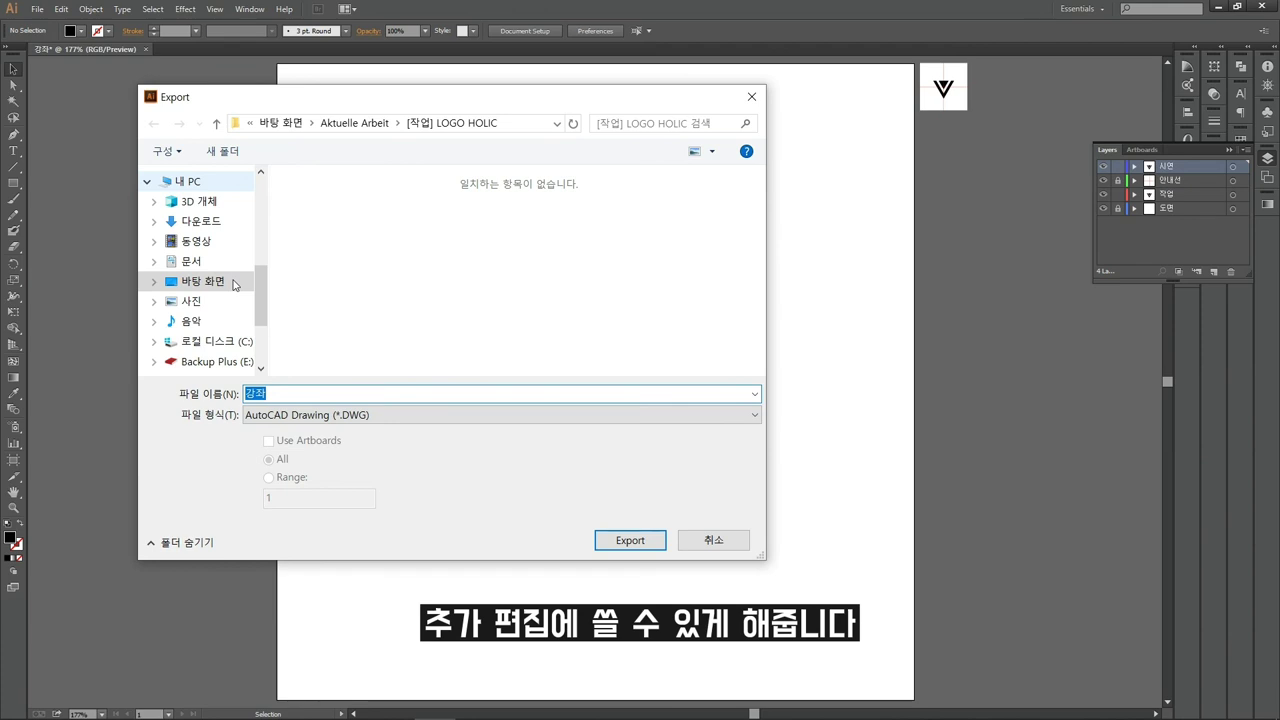
pyautogui.click(710, 539)
# Save the document as 강좌 in Adobe Illustrator (*.AI) format in the [작업] LOGO HOLIC folder, using the Illustrator CC (17.0) version
pyautogui.click(37, 10)
pyautogui.click(80, 142)
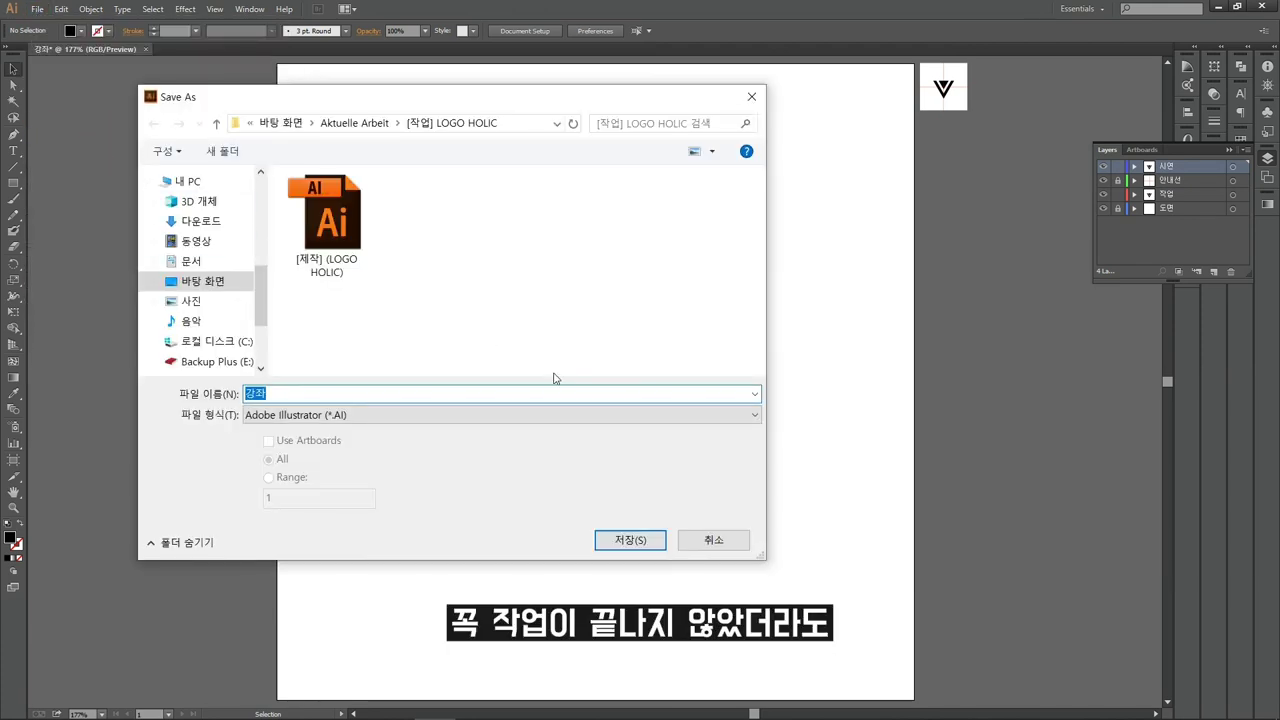
pyautogui.click(651, 542)
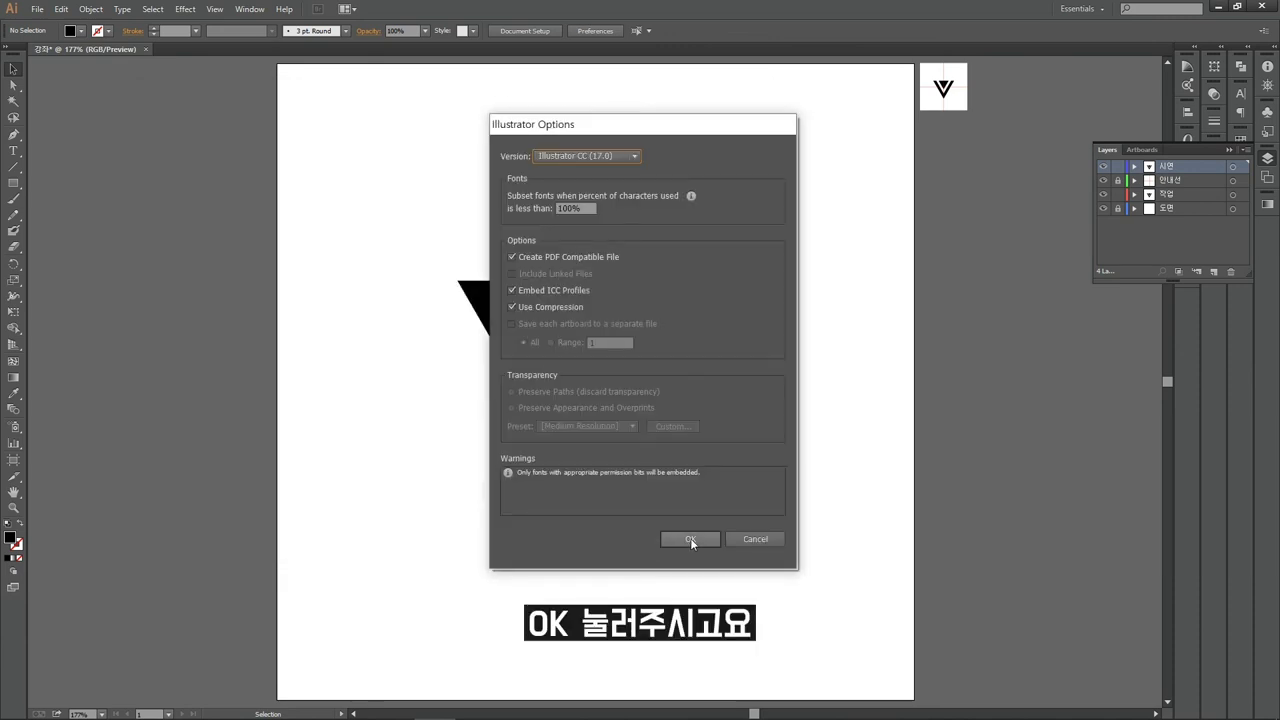
pyautogui.click(691, 540)
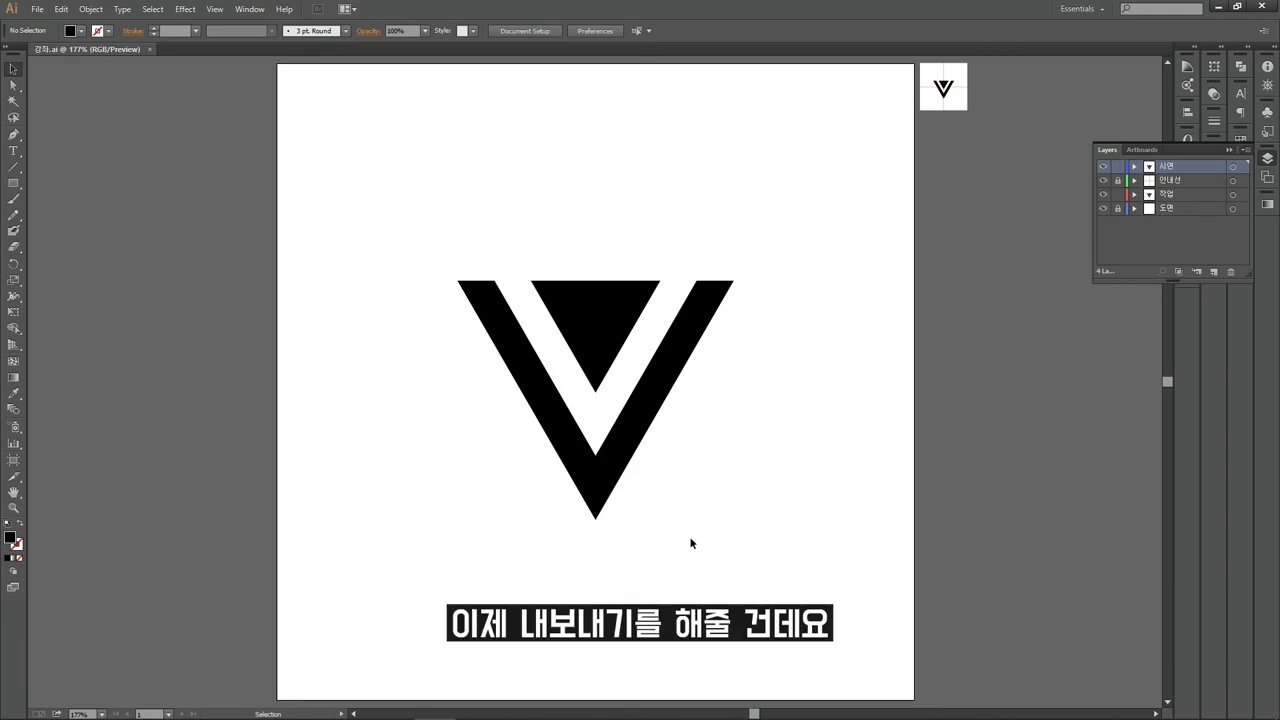
# Begin exporting the logo as a PNG named 강좌 in the [작업] LOGO HOLIC folder with Use Artboards enabled
pyautogui.click(37, 10)
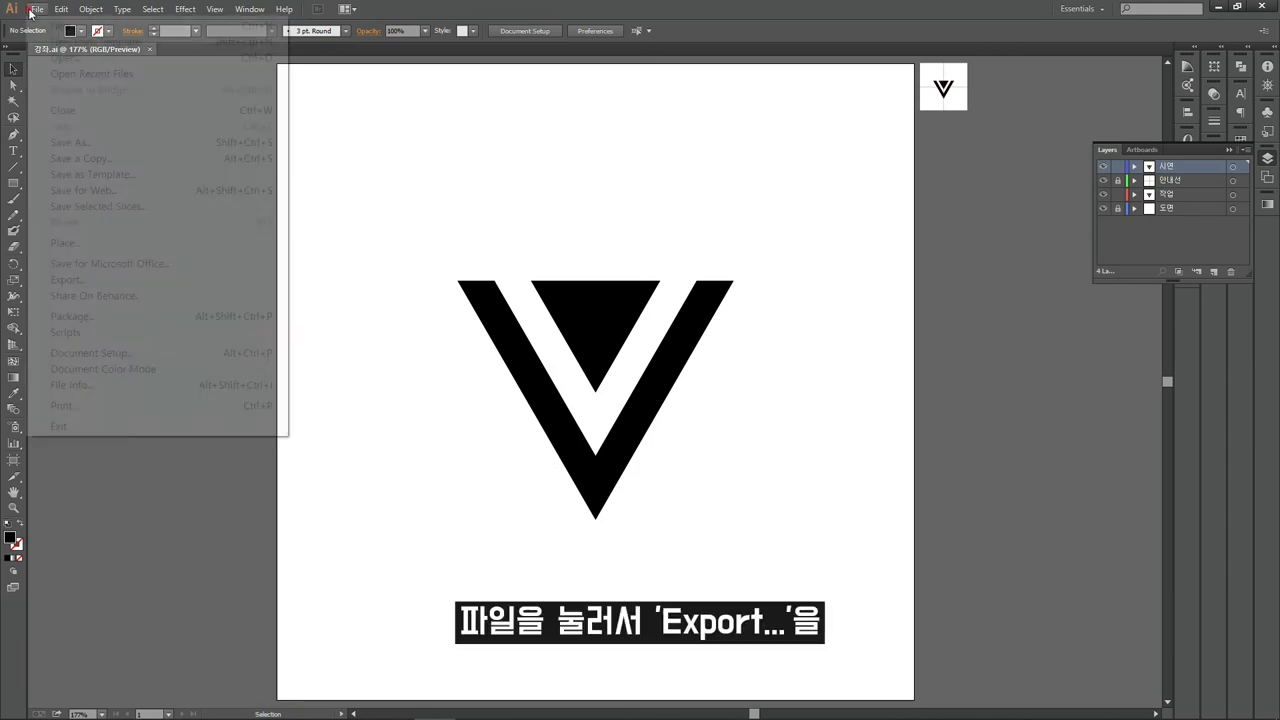
pyautogui.click(124, 282)
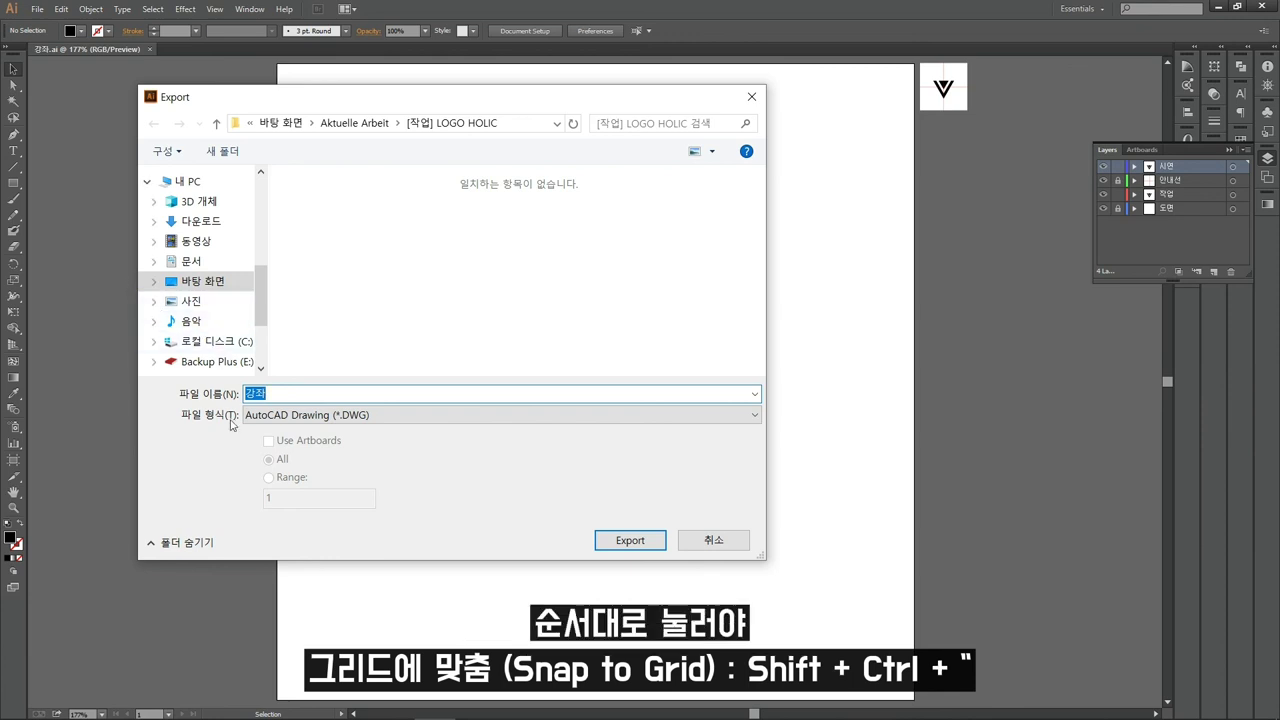
pyautogui.click(513, 419)
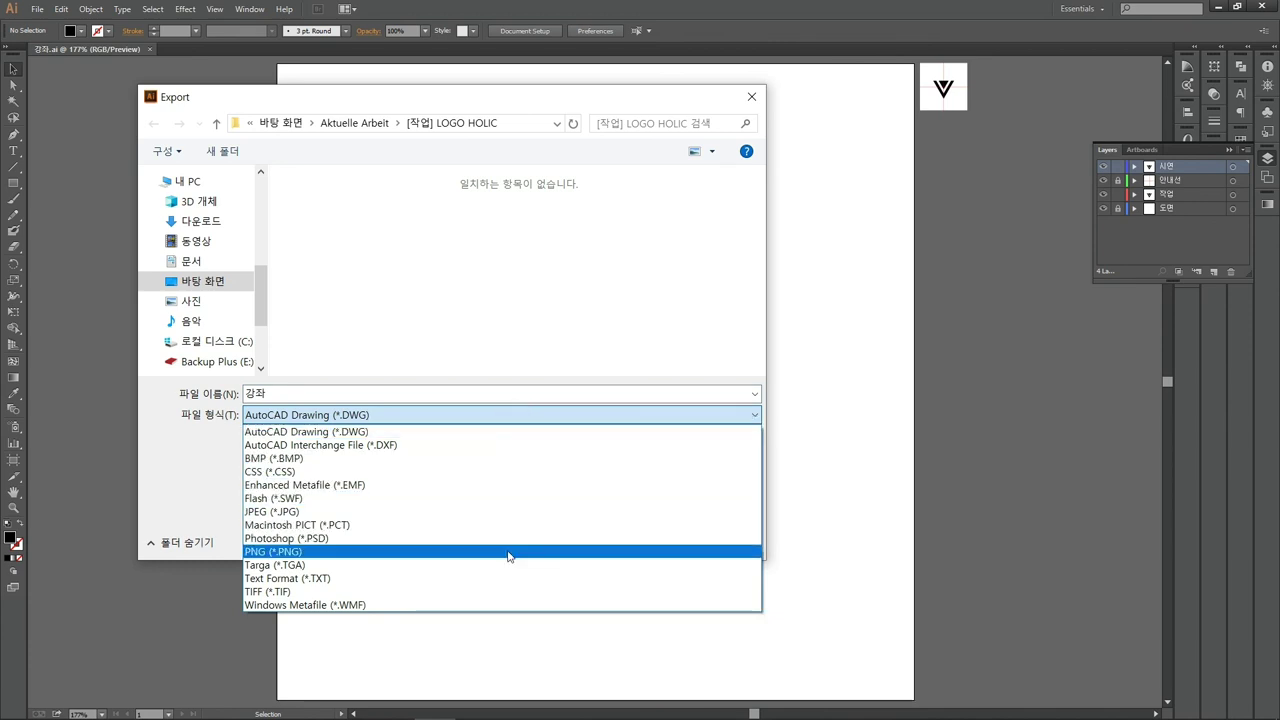
pyautogui.click(516, 552)
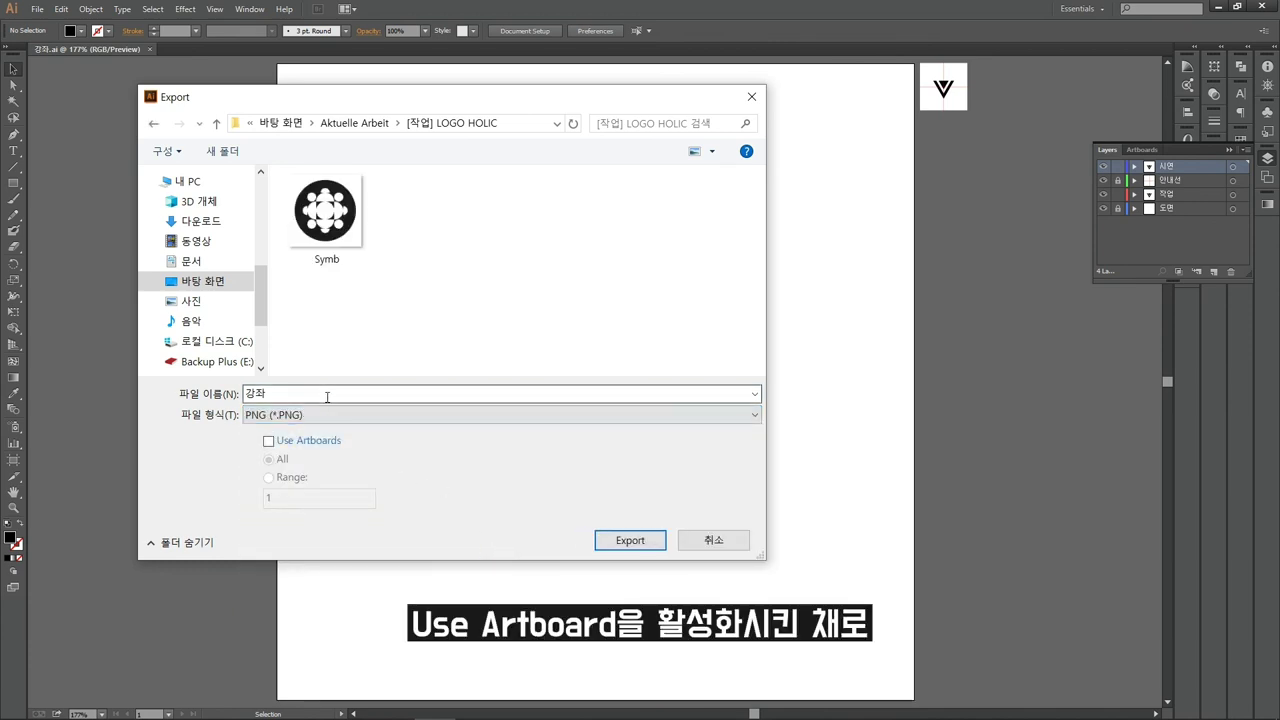
pyautogui.click(330, 448)
pyautogui.click(630, 540)
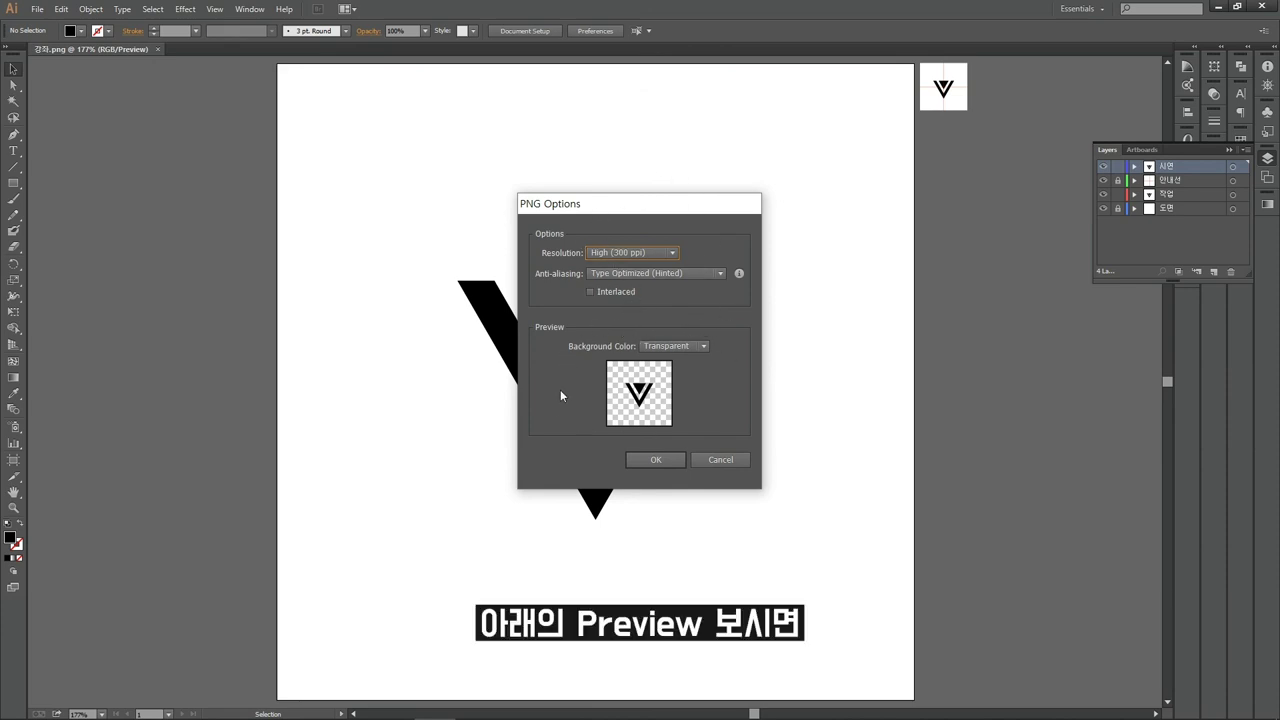
# Set the PNG background color to White and complete the export at High (300 ppi) resolution
pyautogui.click(703, 347)
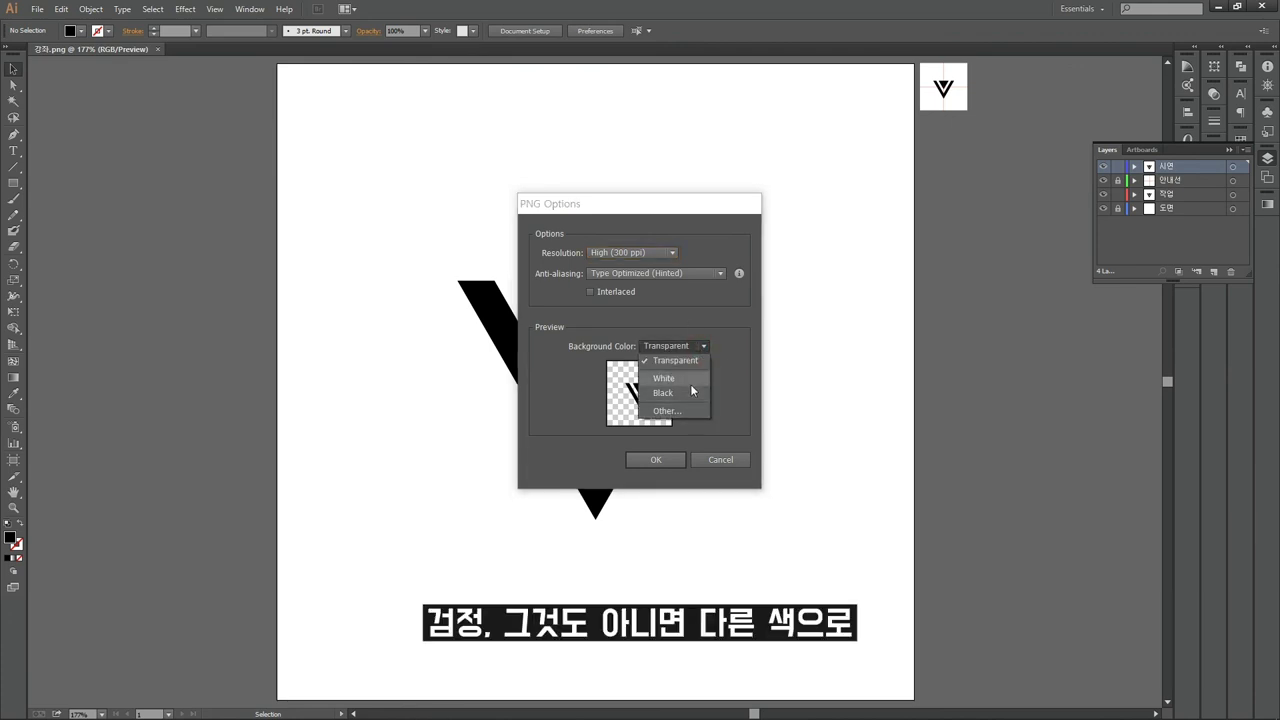
pyautogui.click(691, 385)
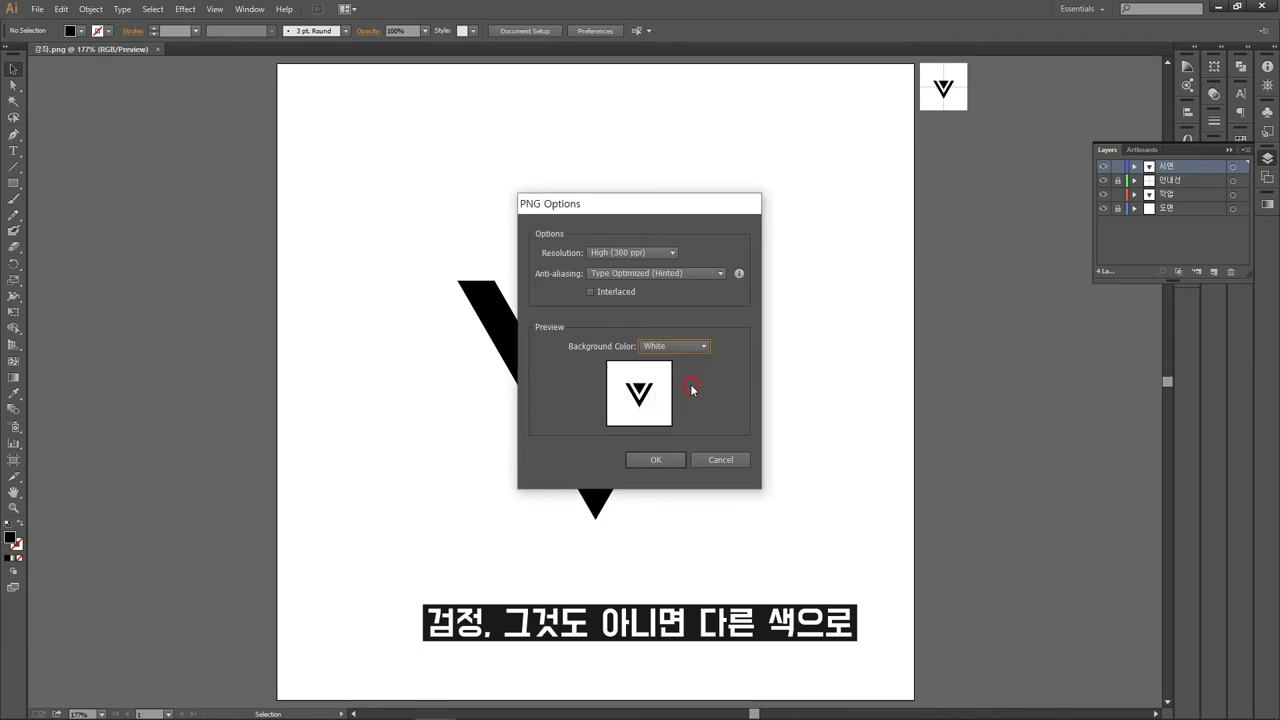
pyautogui.click(655, 461)
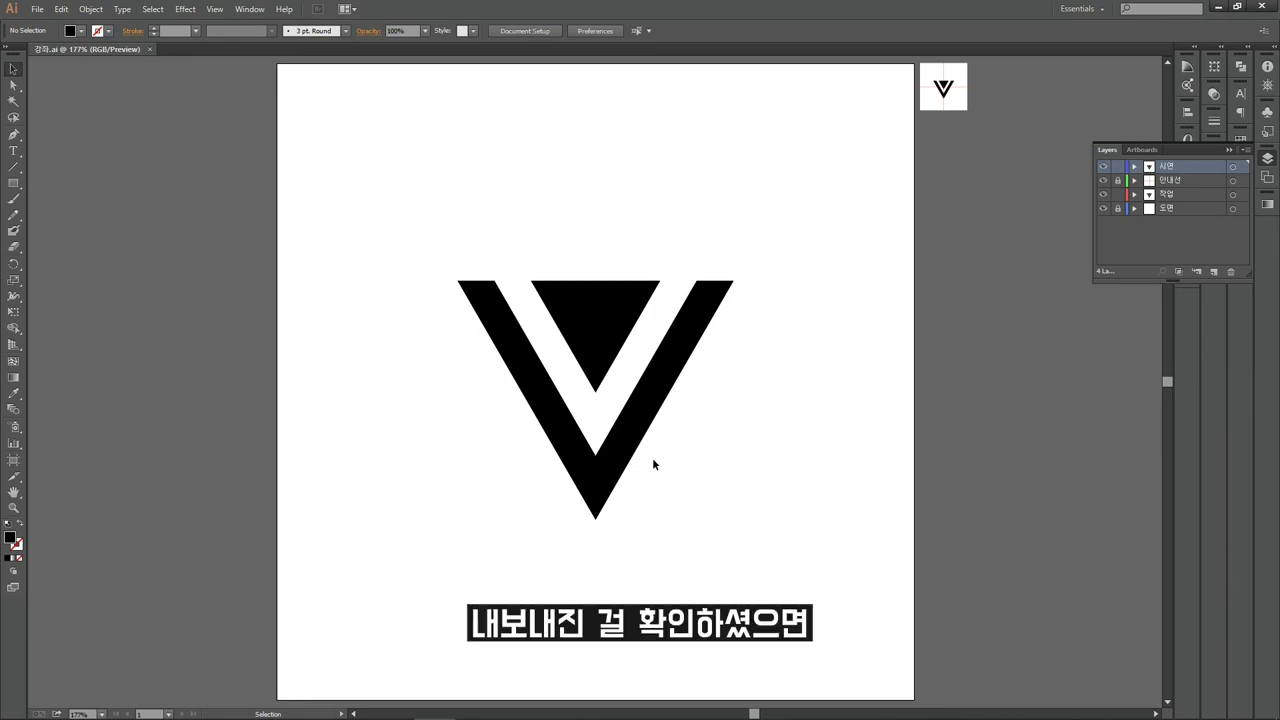
# Switch to the [작업] LOGO HOLIC folder in File Explorer and view the exported image 강좌-01 in Photos
pyautogui.hotkey('alt', 'Tab')
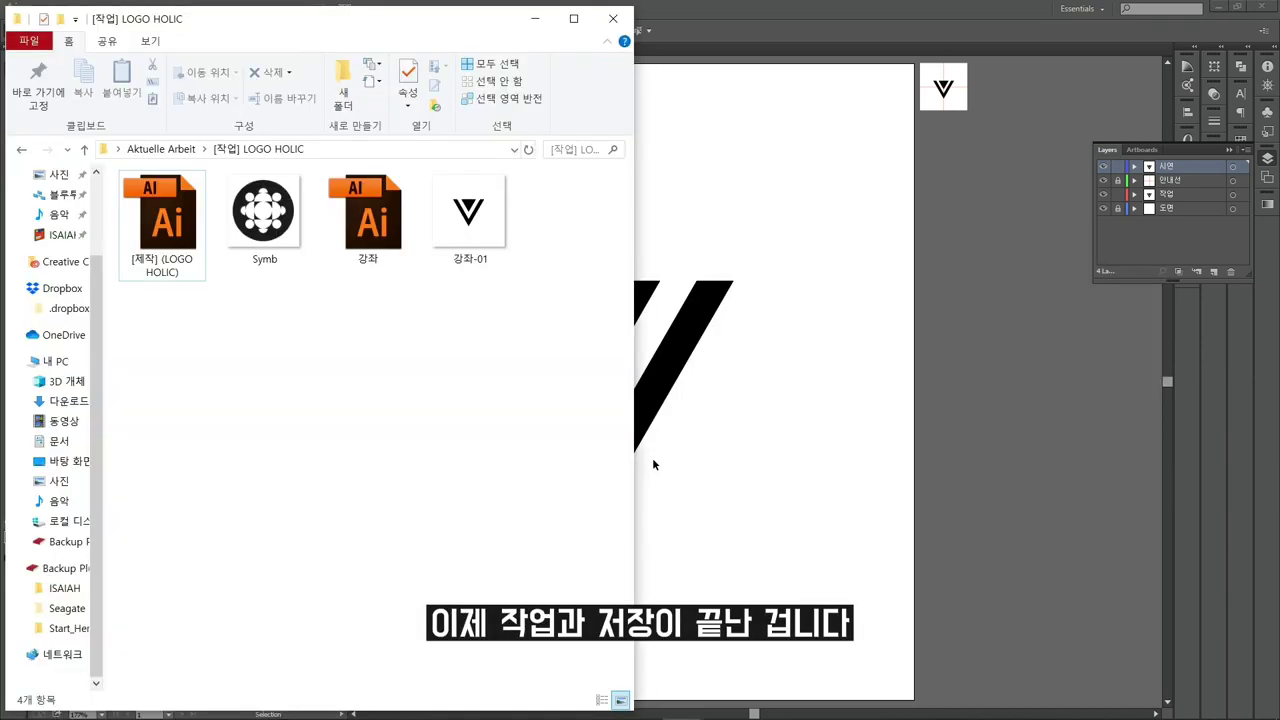
pyautogui.moveTo(542, 423); pyautogui.dragTo(326, 172)
pyautogui.click(480, 215)
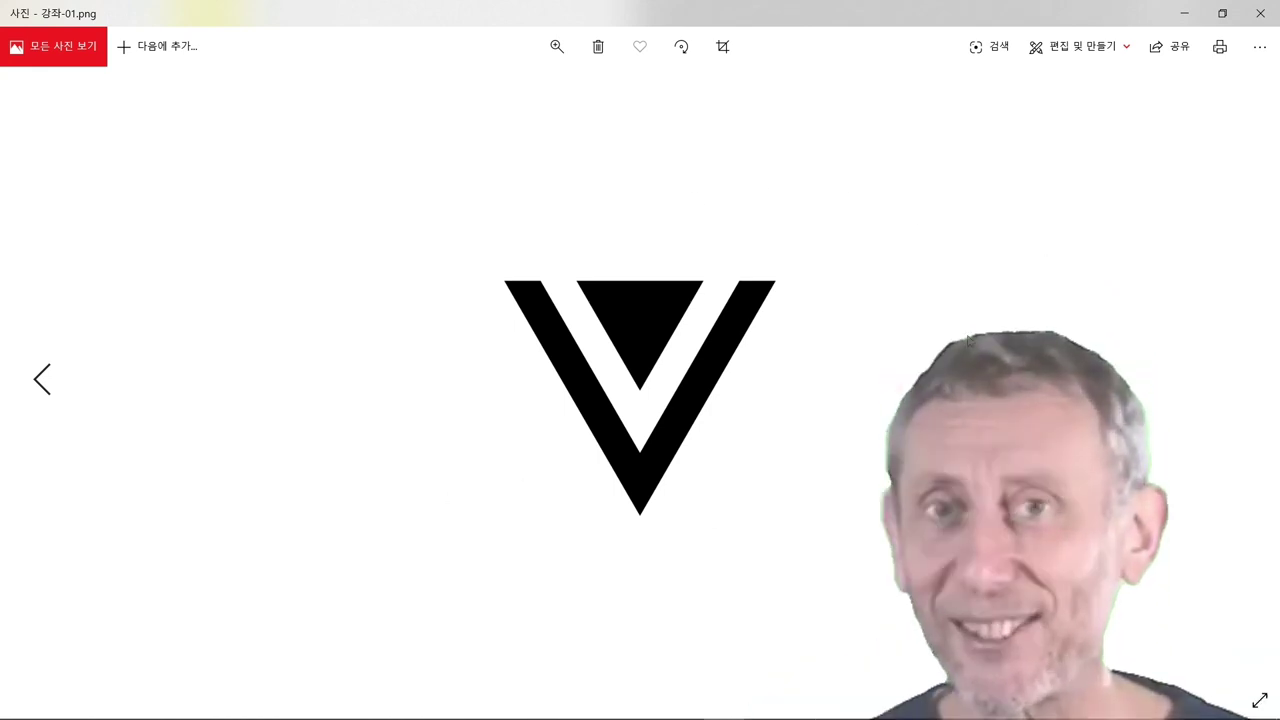
pyautogui.rightClick(966, 336)
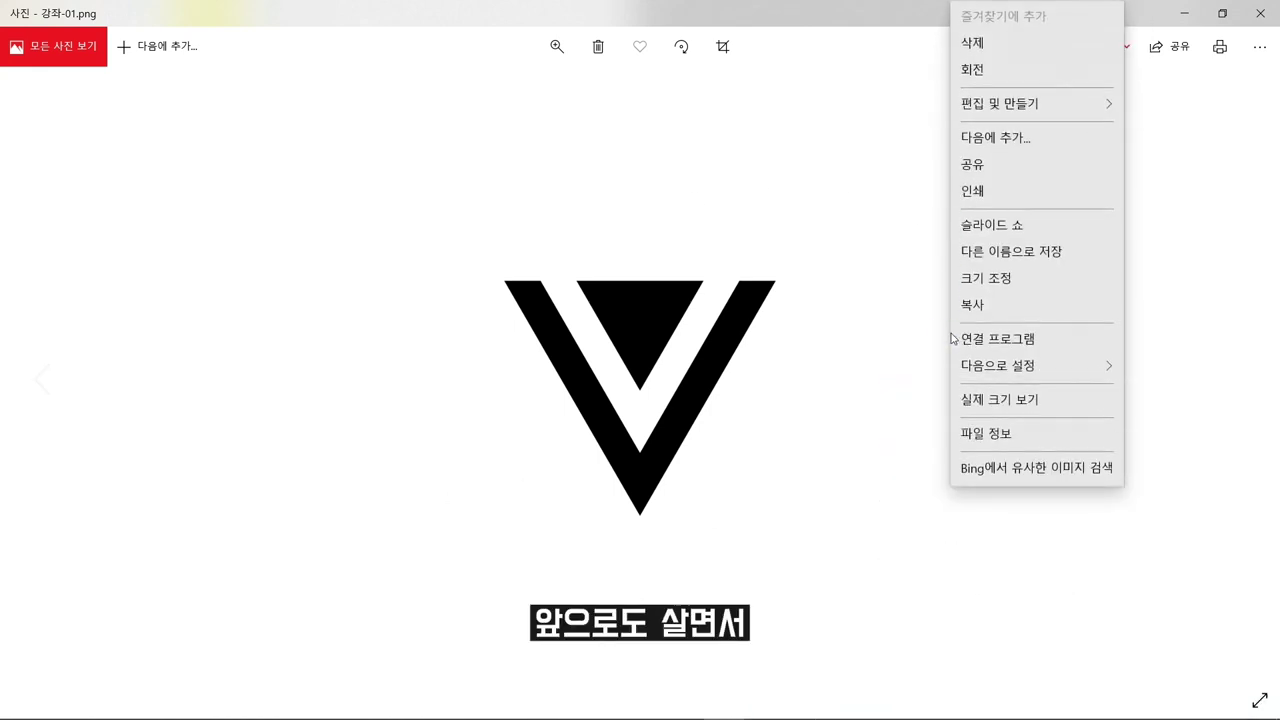
pyautogui.click(951, 334)
pyautogui.click(723, 85)
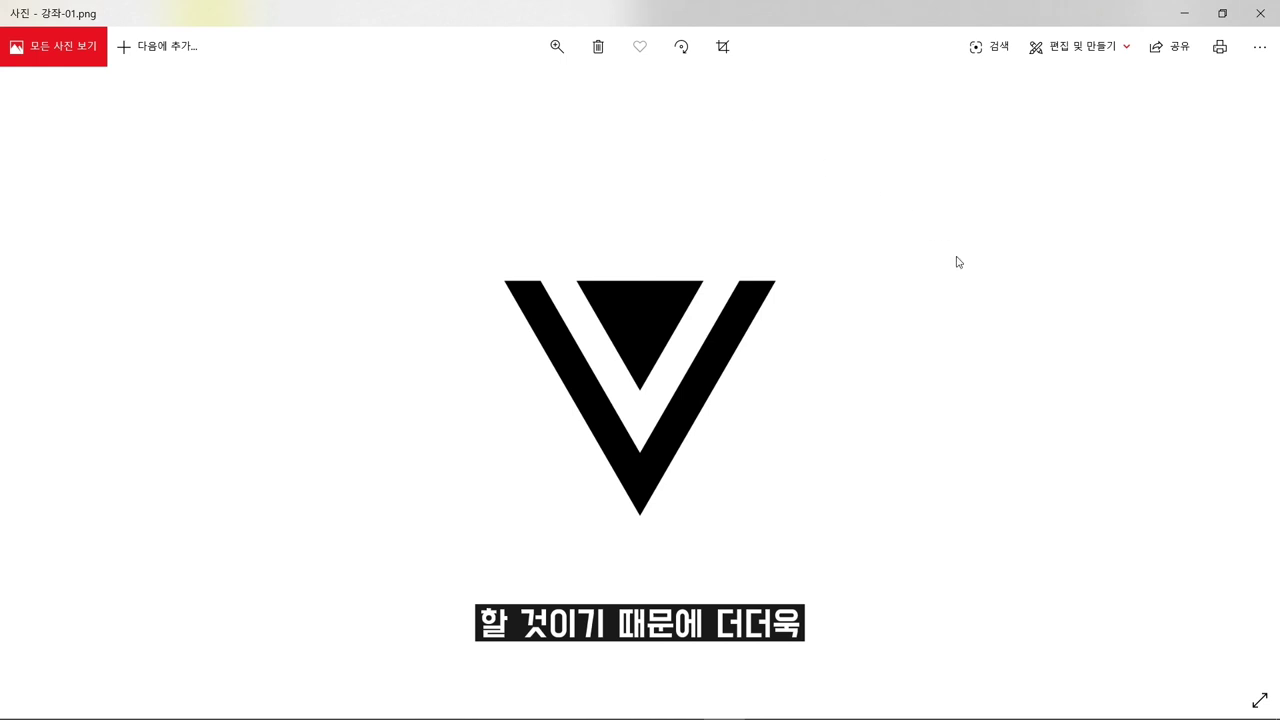